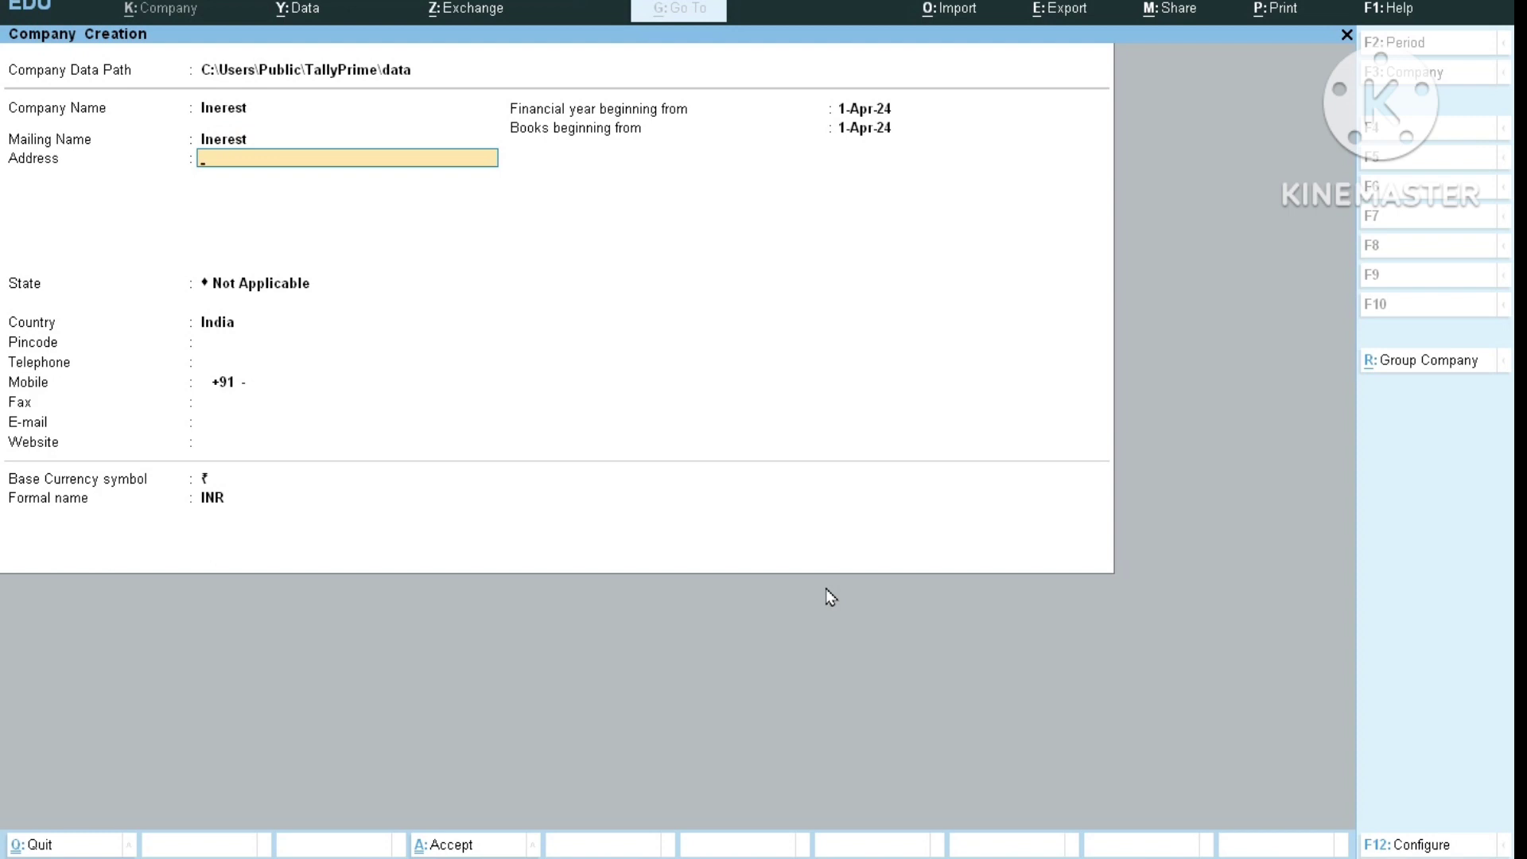
Enter Haldwani as the address and choose Uttarakhand as the state.
text(Haldwani)
key(Return)
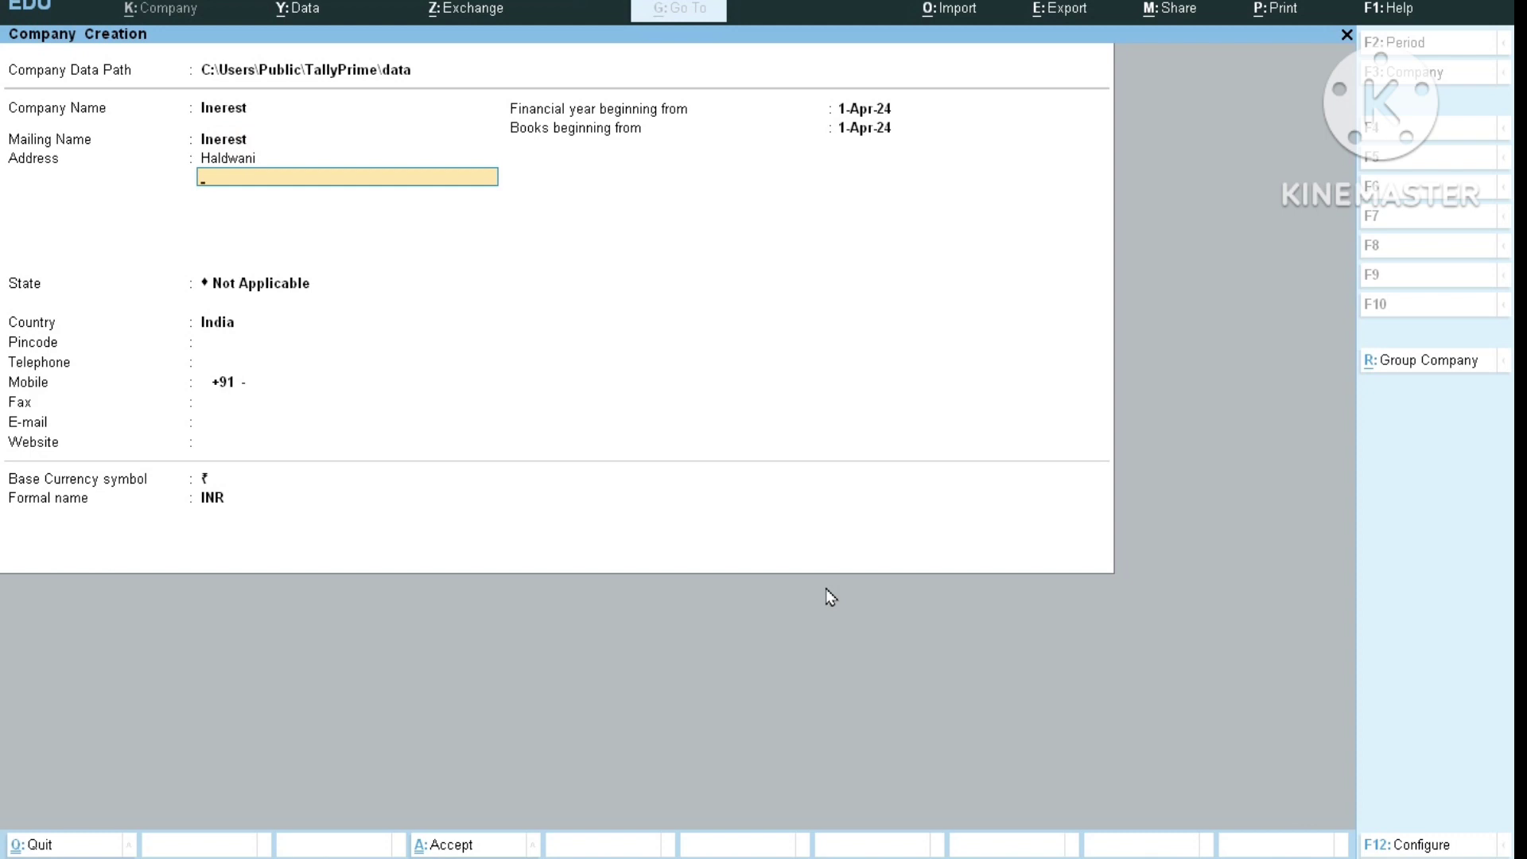
key(Return)
text(U)
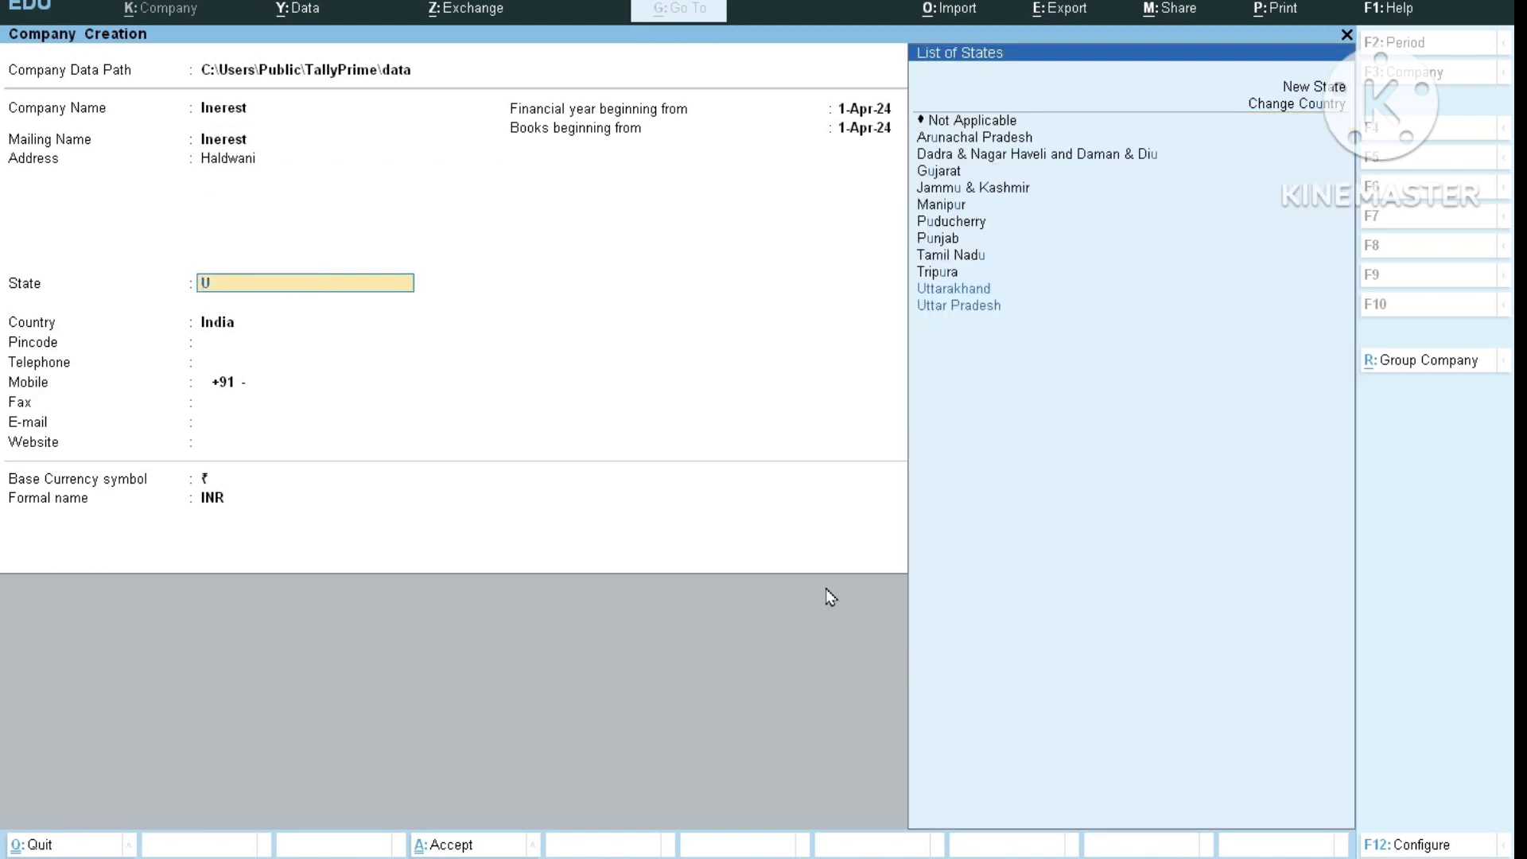
key(Return)
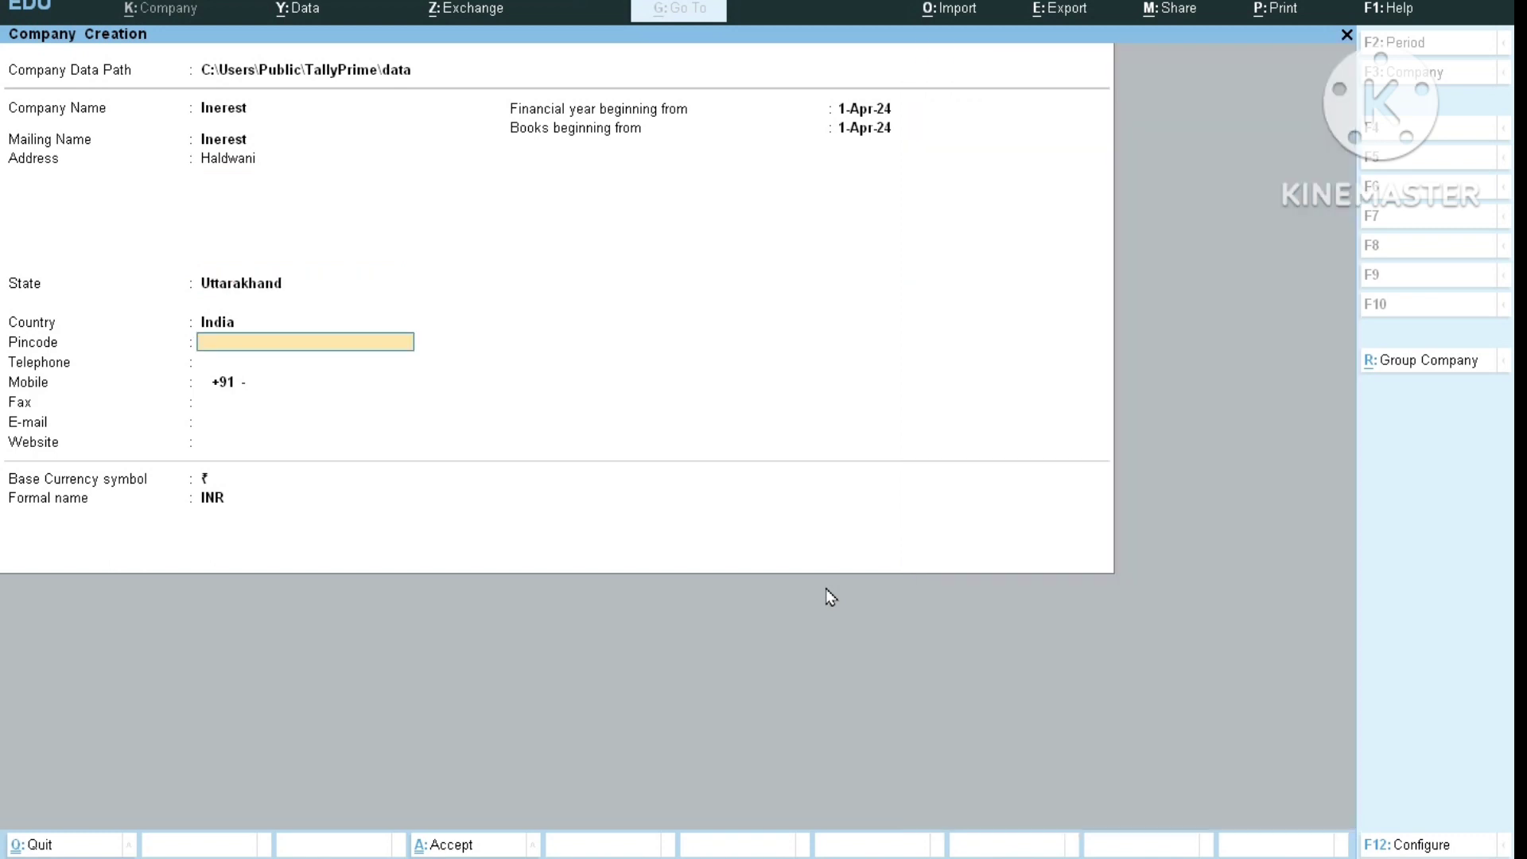
Fill in pincode 263139 and the company's telephone and mobile numbers.
text(263139)
key(Return)
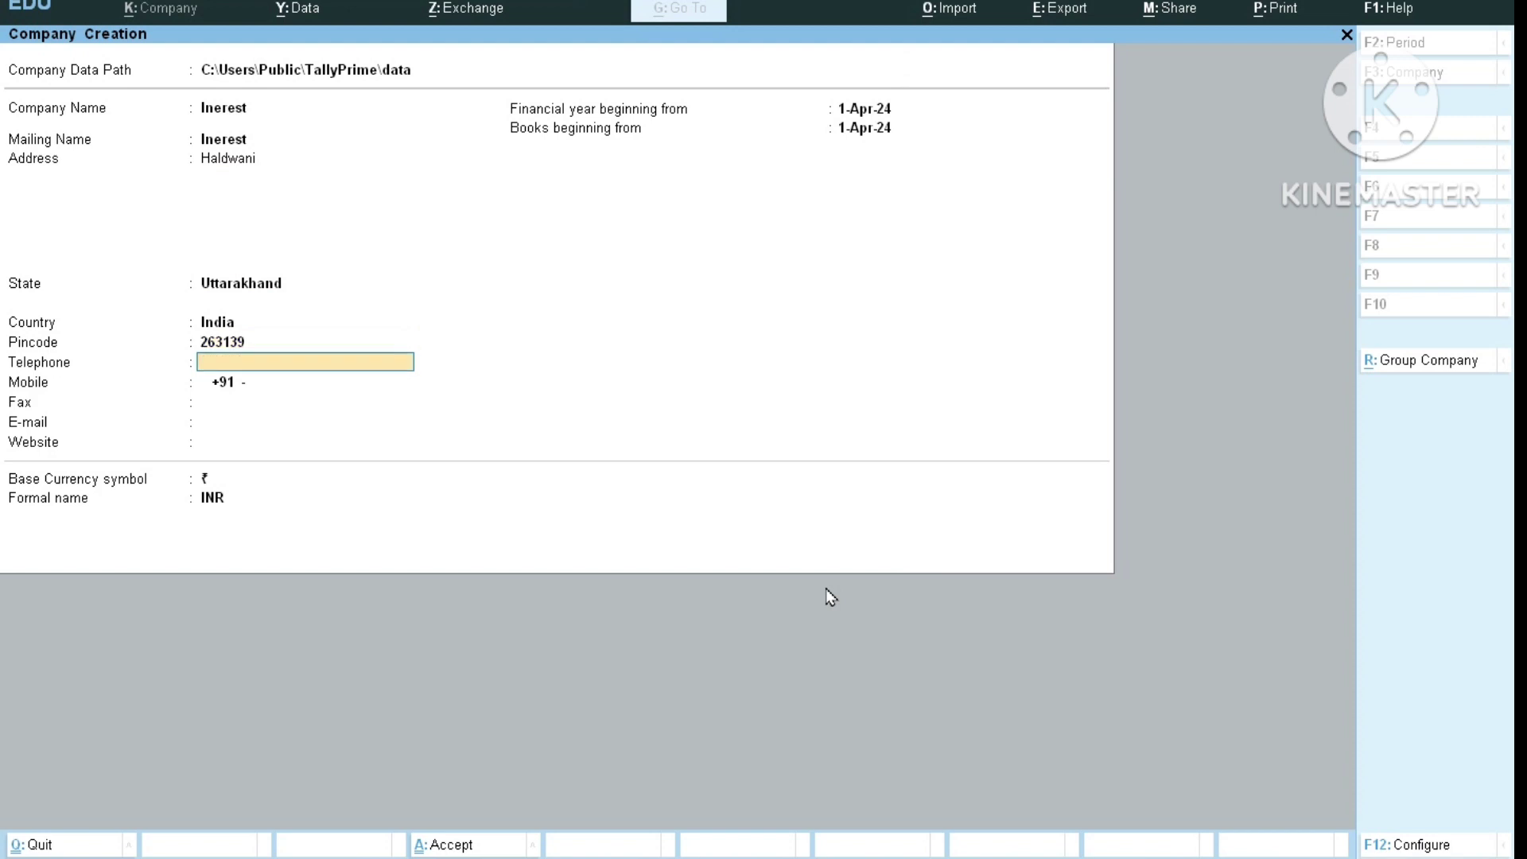
text(25648)
key(Return)
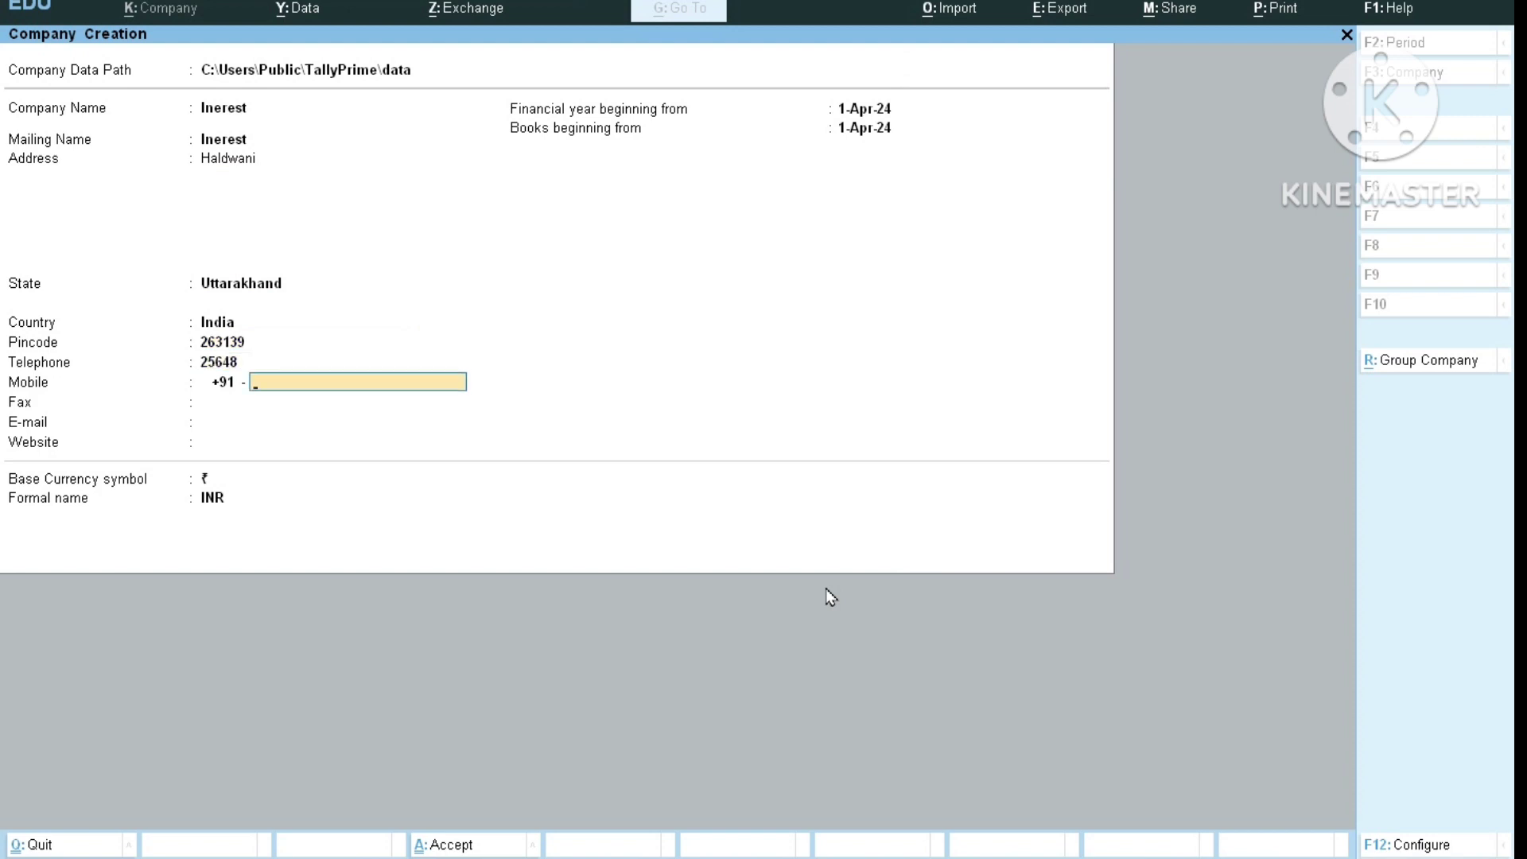
key(Return)
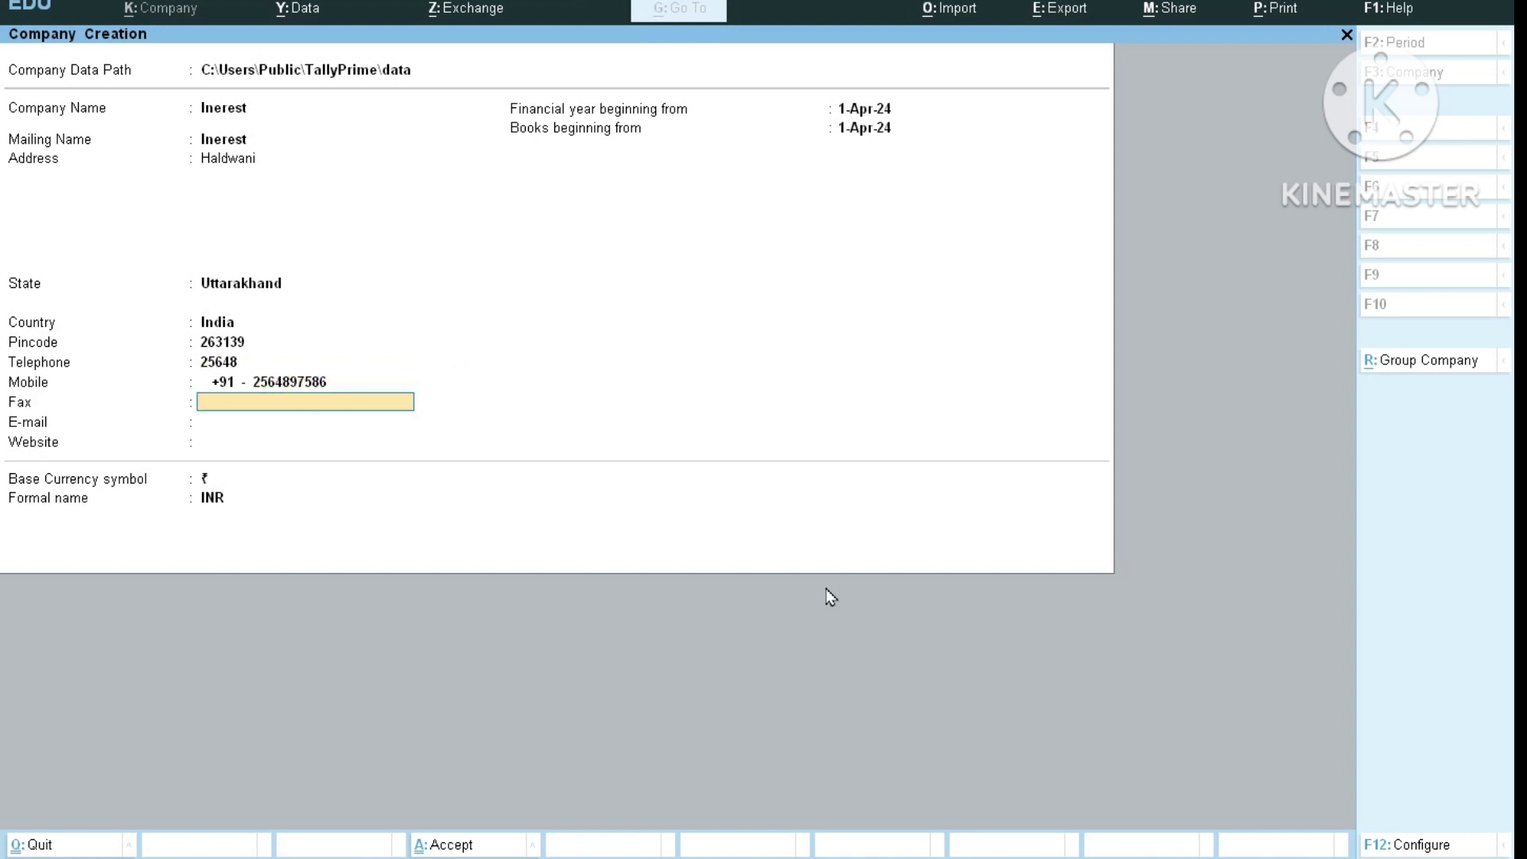
Keep the 1-Apr-24 financial year start and rupee base currency, and save company Inerest.
key(Return)
key(Return)
key(Return)
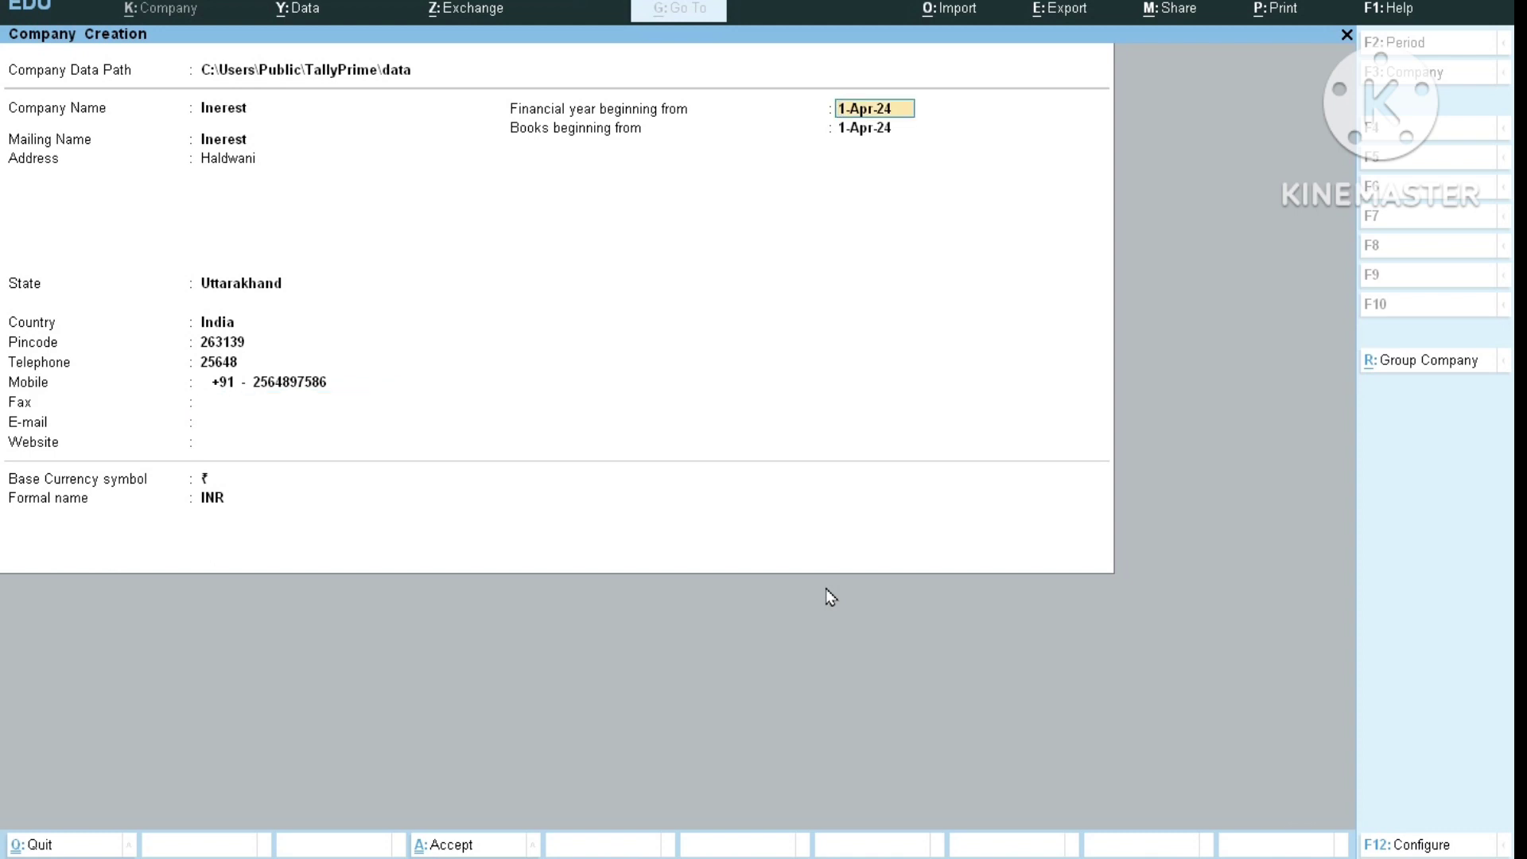
key(Return)
key(Return)
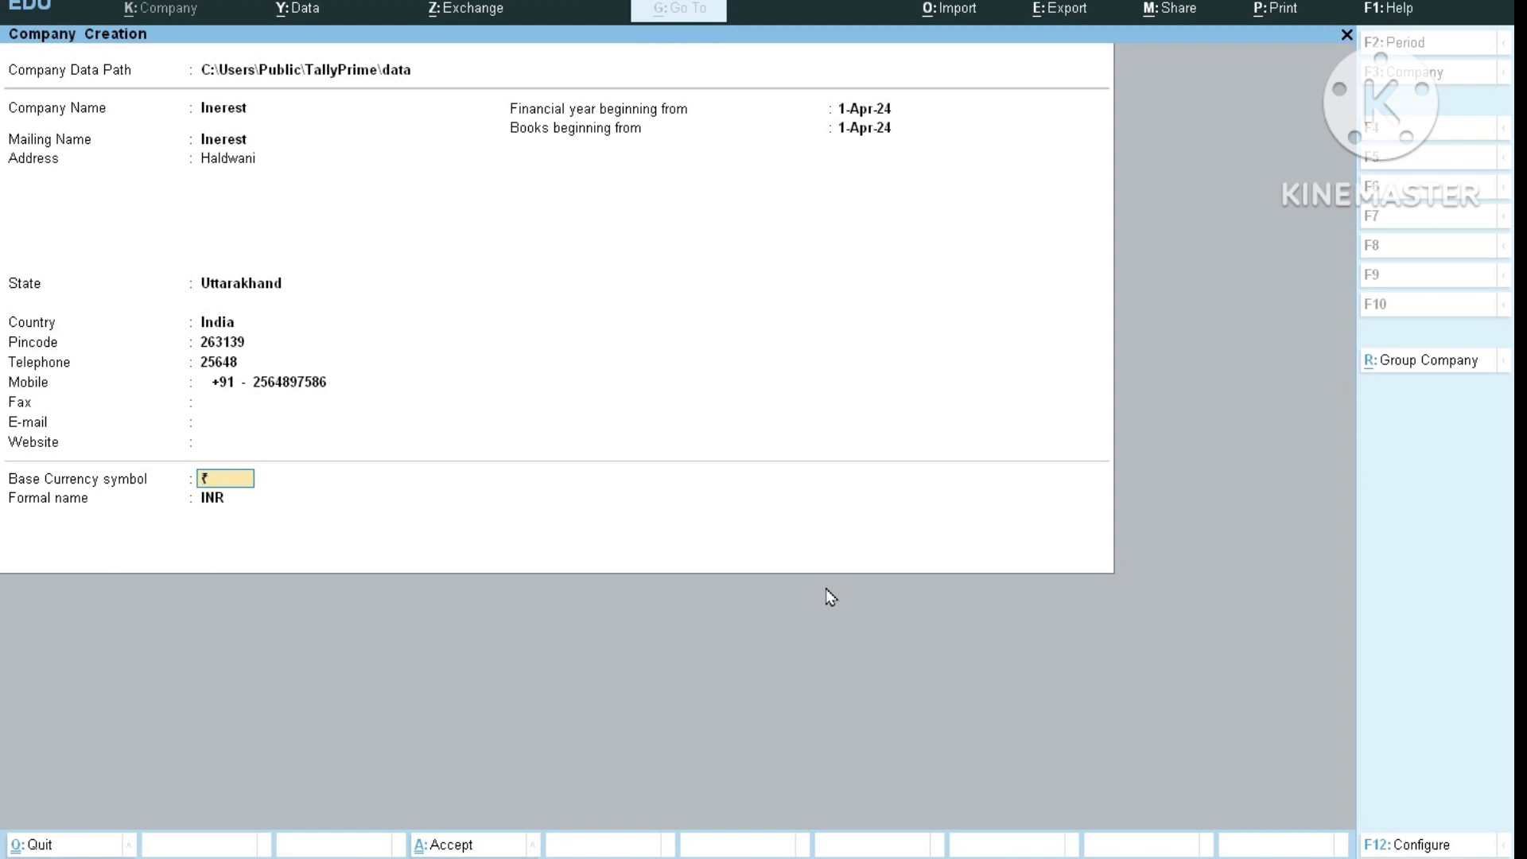
key(Return)
key(Return)
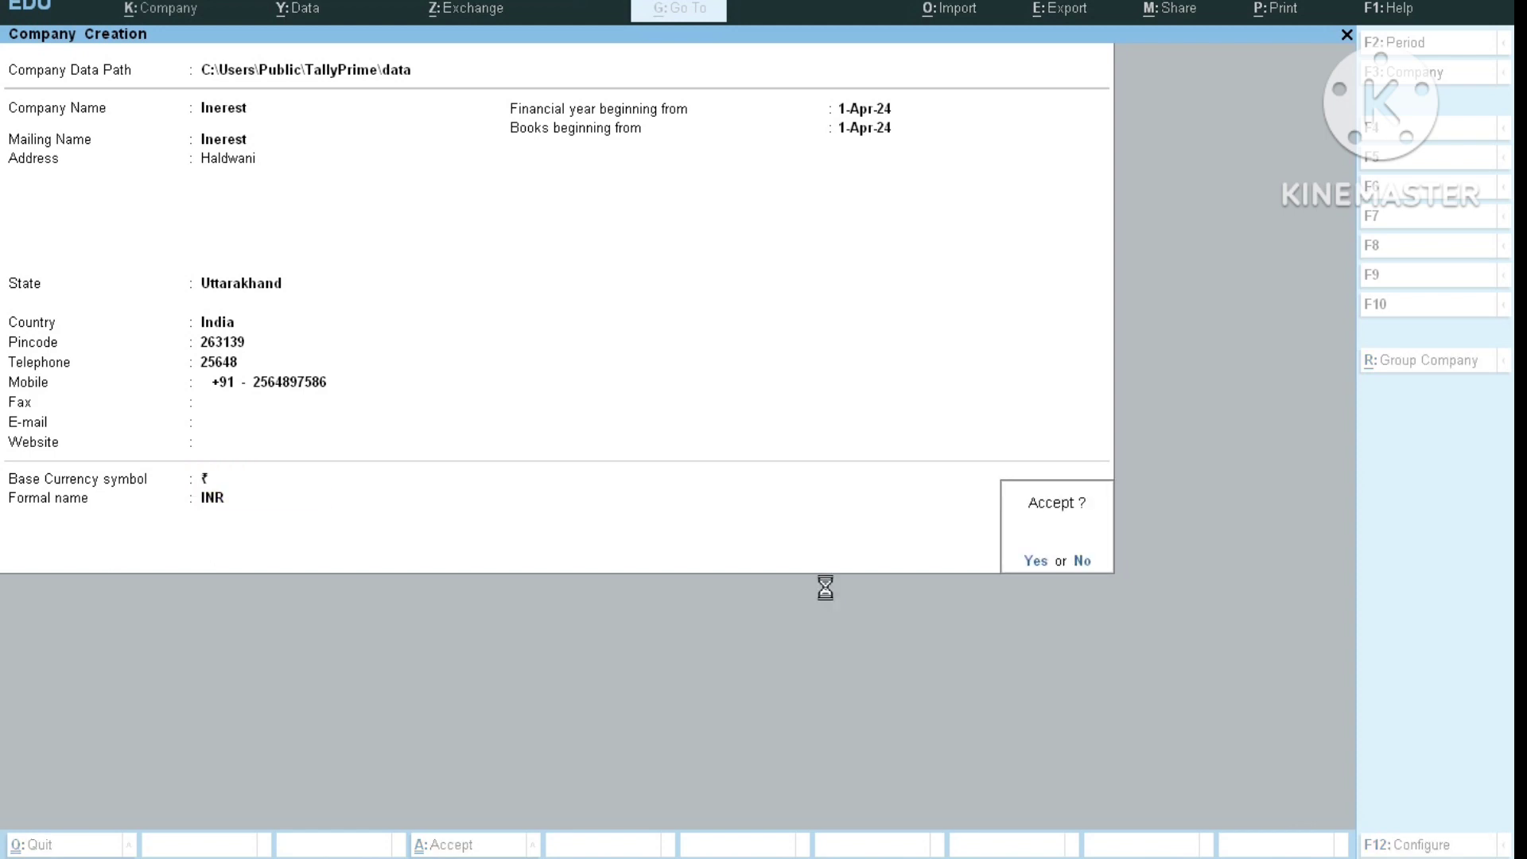
key(Return)
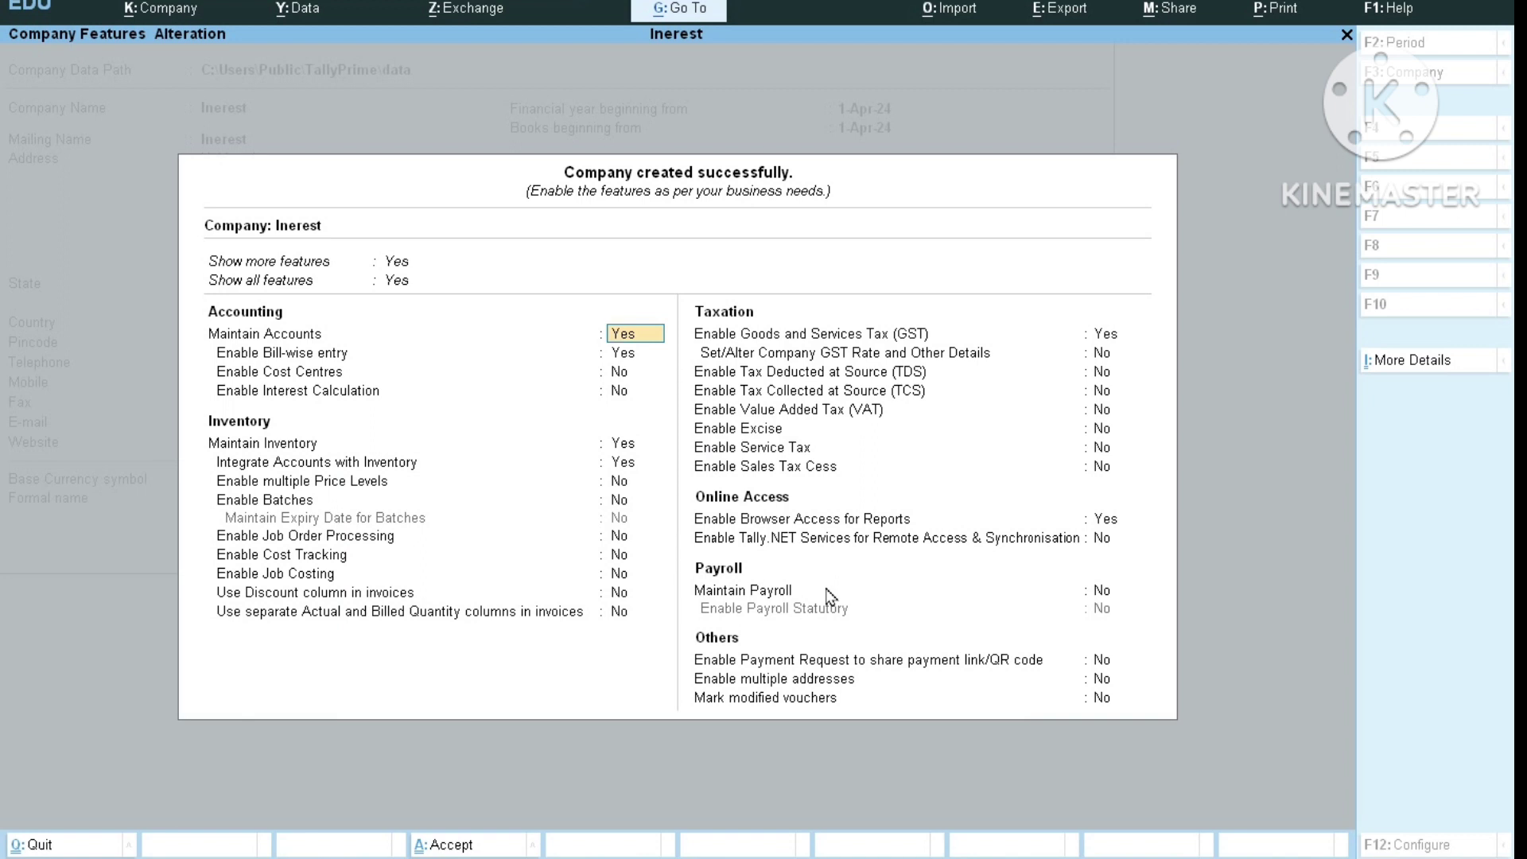
Keep accounts and bill-wise entry on and set Enable Interest Calculation to Yes.
key(Return)
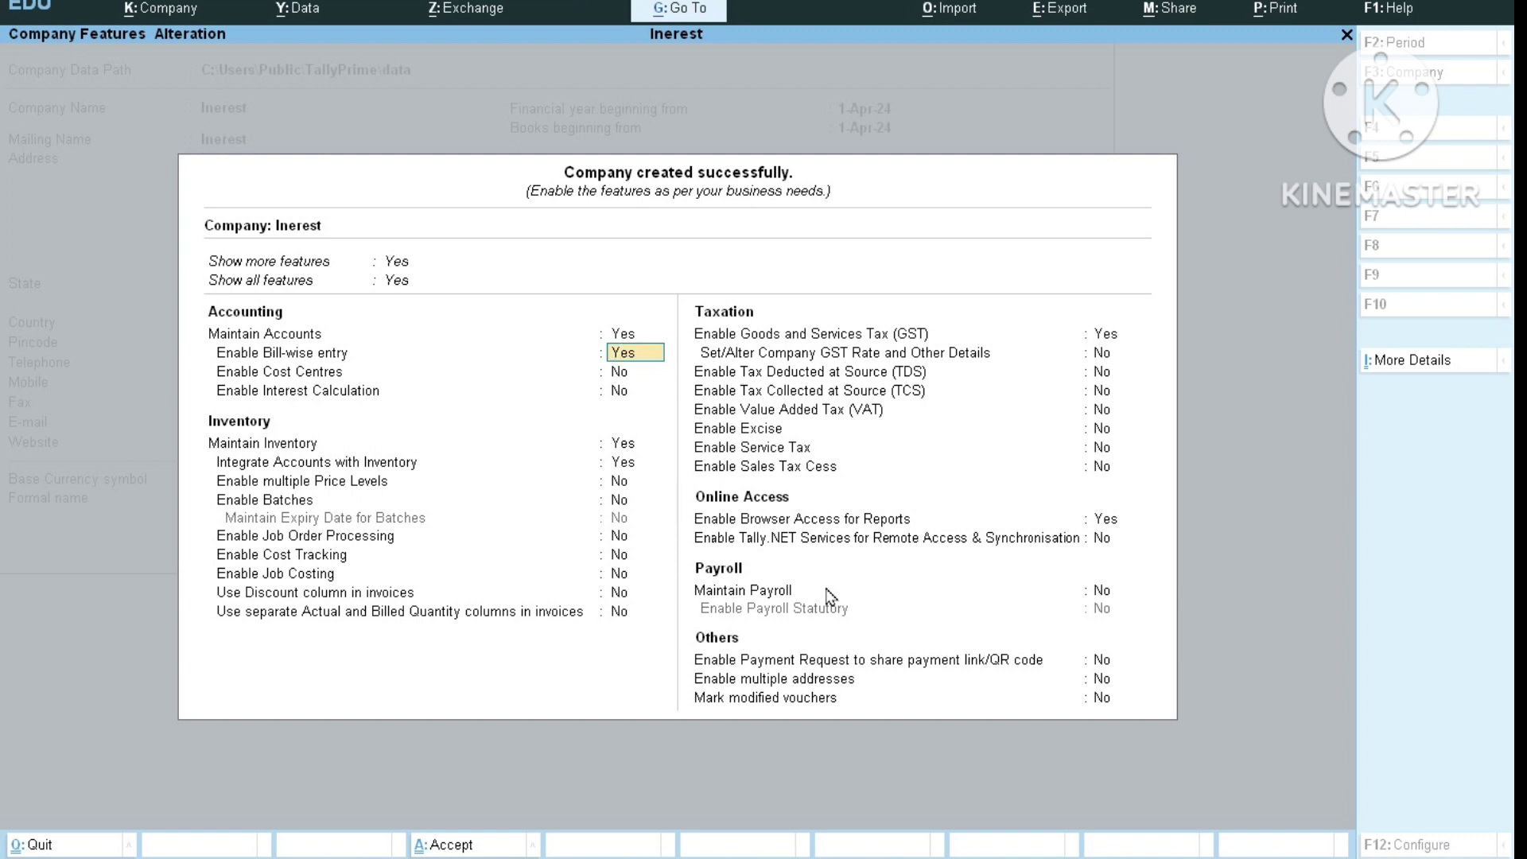
key(Return)
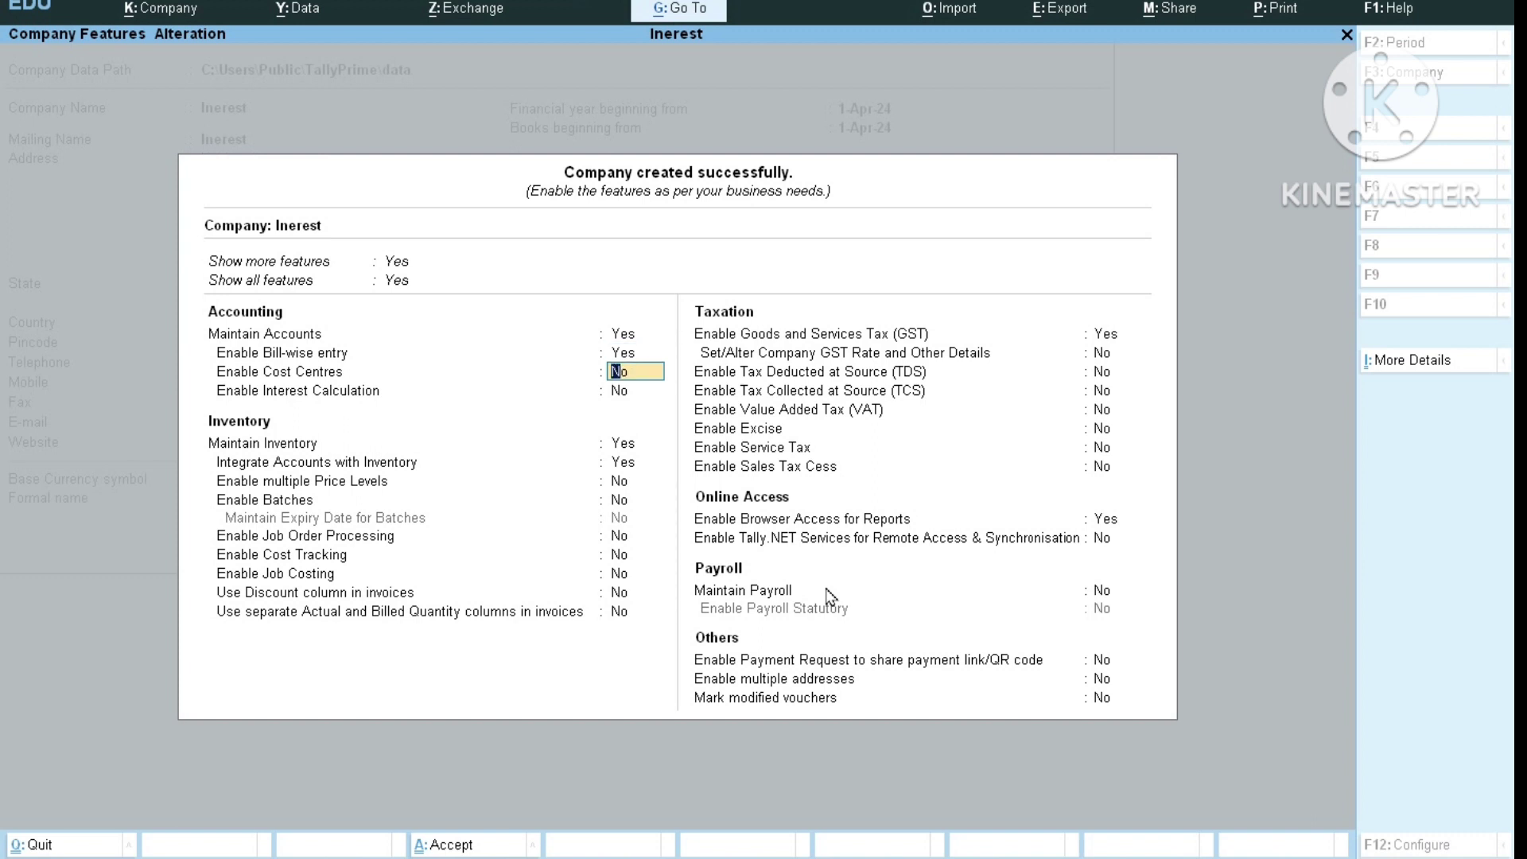
key(Return)
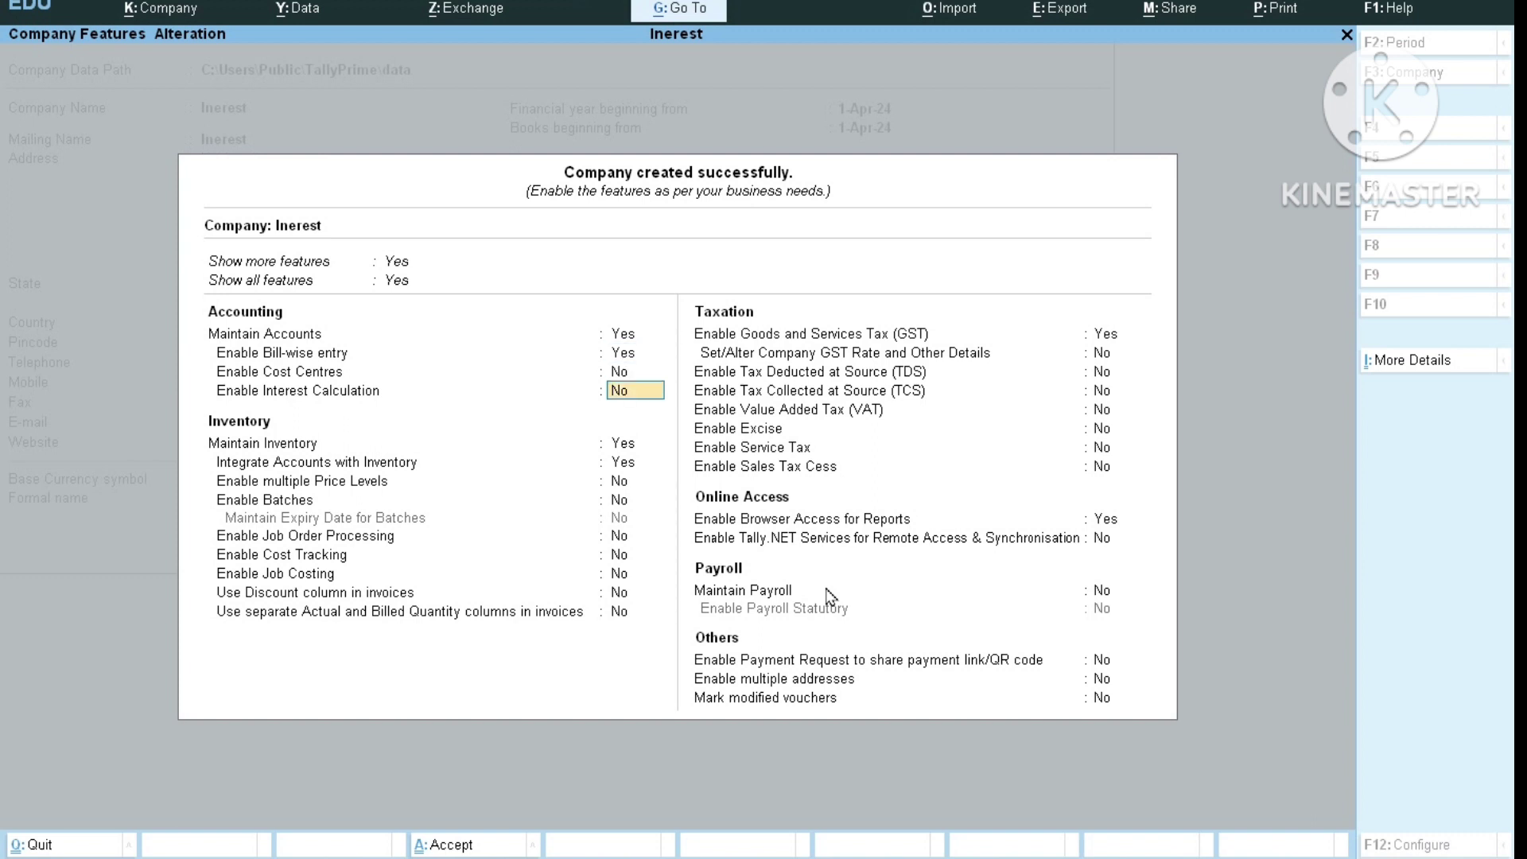
text(y)
text(es)
key(Return)
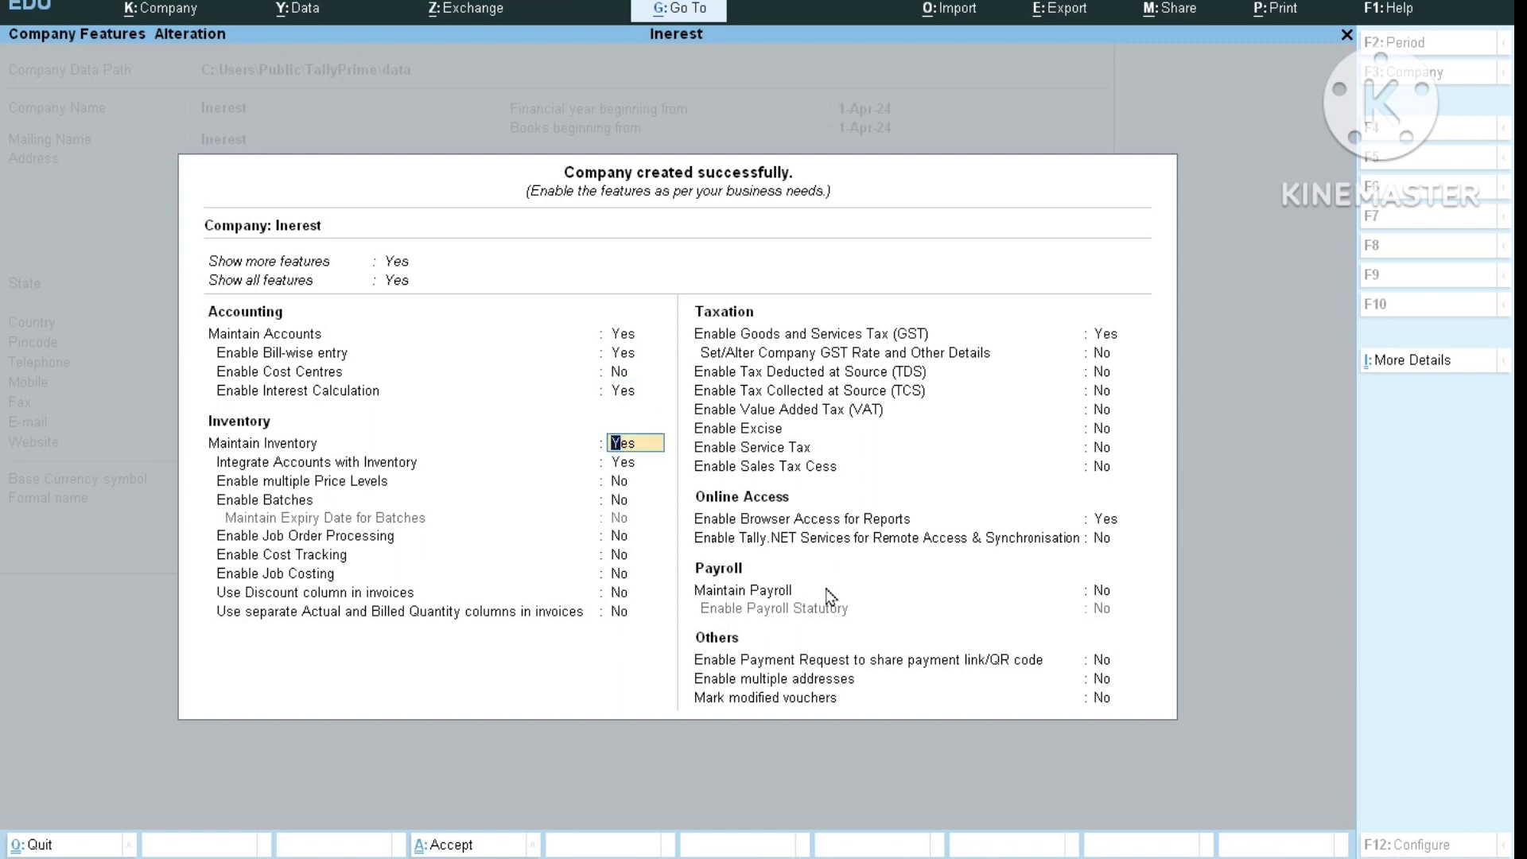
Set GST and browser access for reports to No, then accept the feature settings.
key(Return)
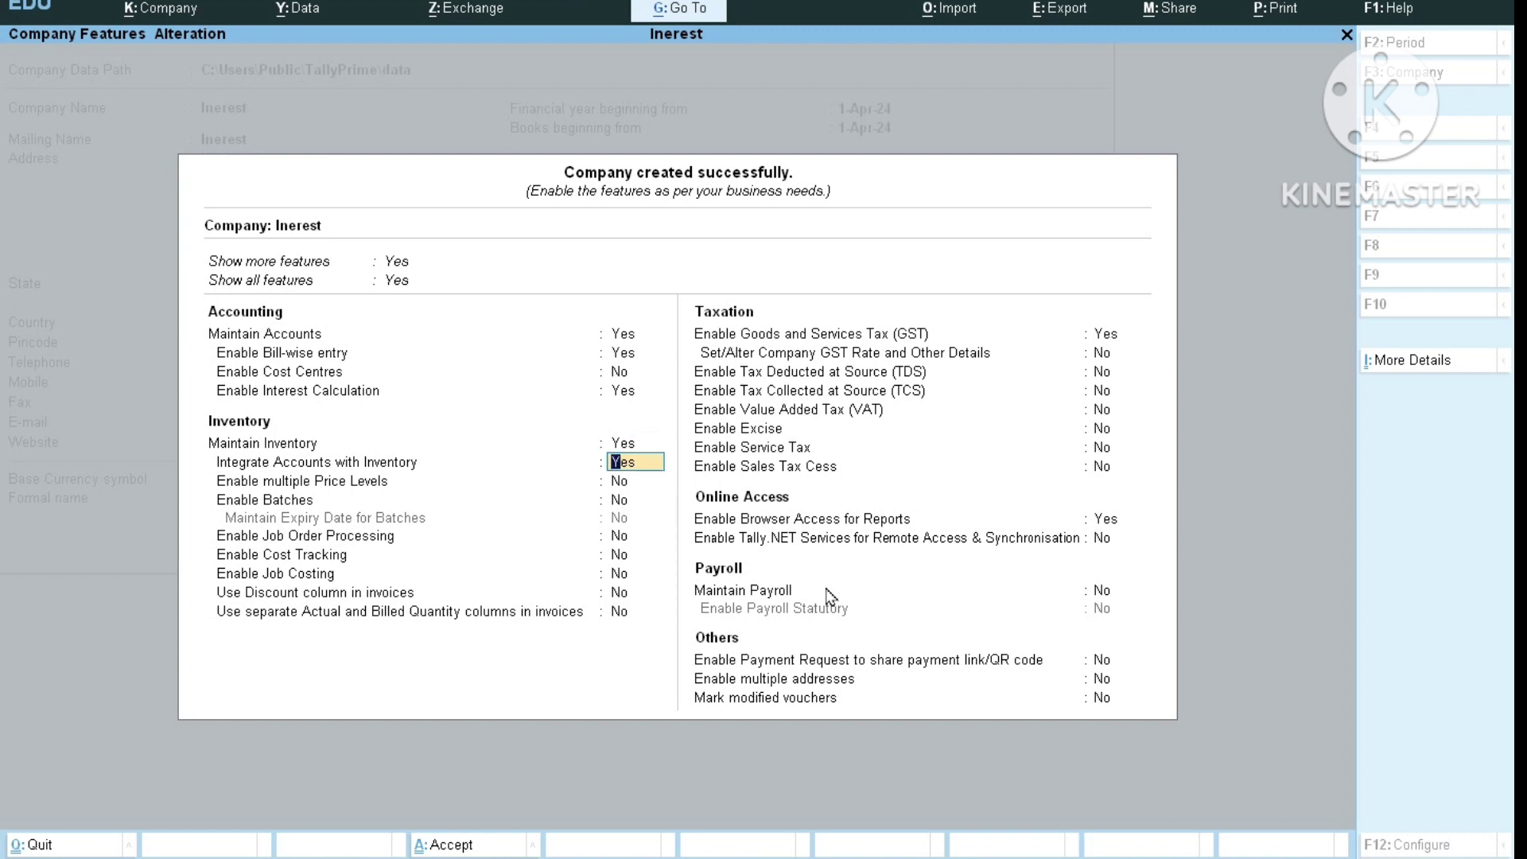
key(Return)
key(Return)
key(Return)
key(Return)
key(Return)
key(Return)
key(Return)
key(Return)
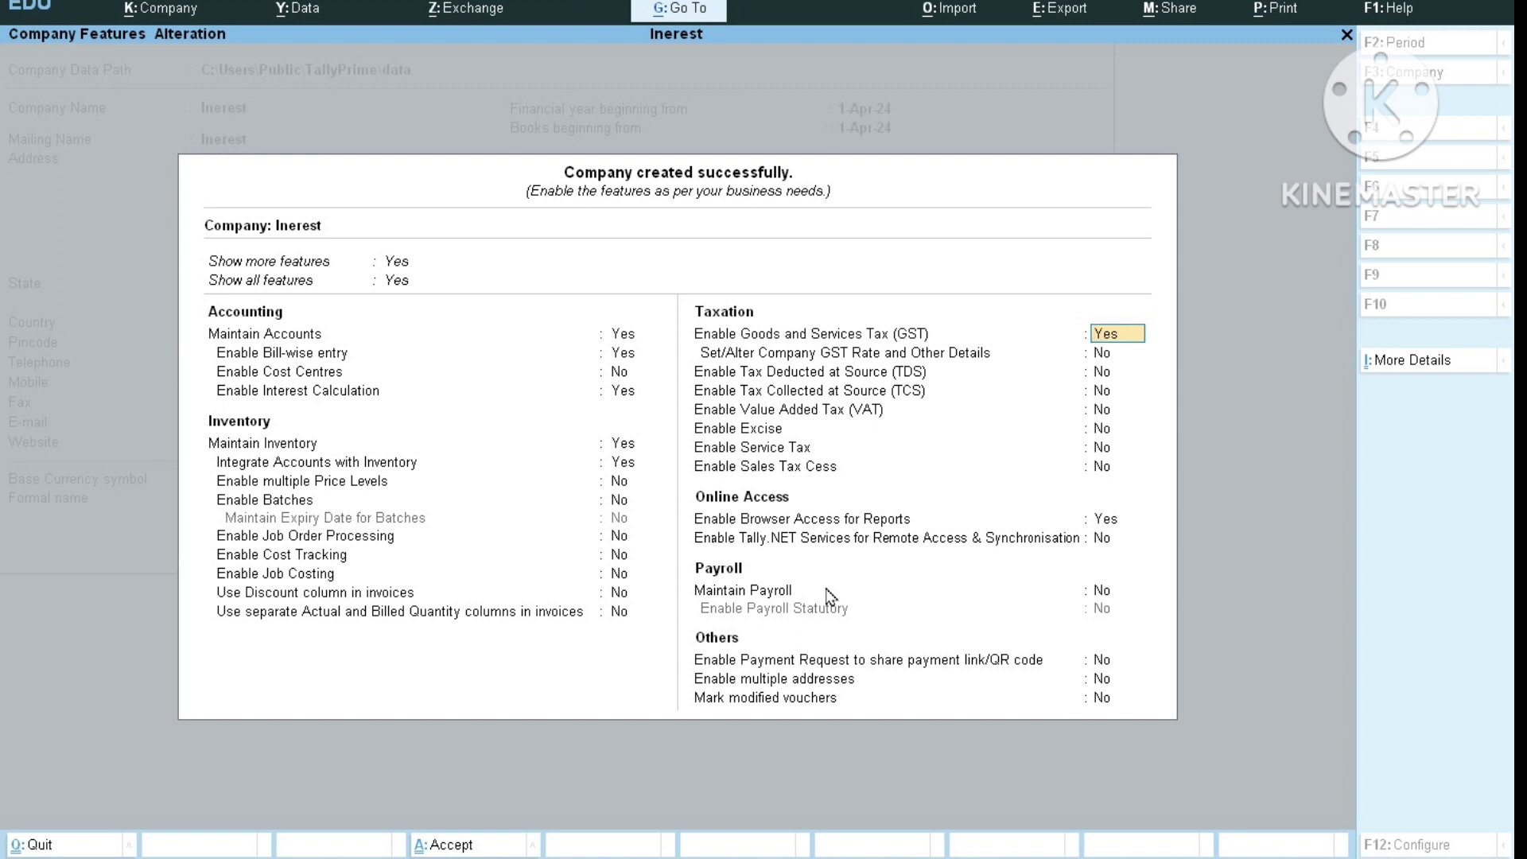
text(no)
key(Return)
key(Return)
key(Return)
key(Return)
key(Return)
key(Return)
key(Return)
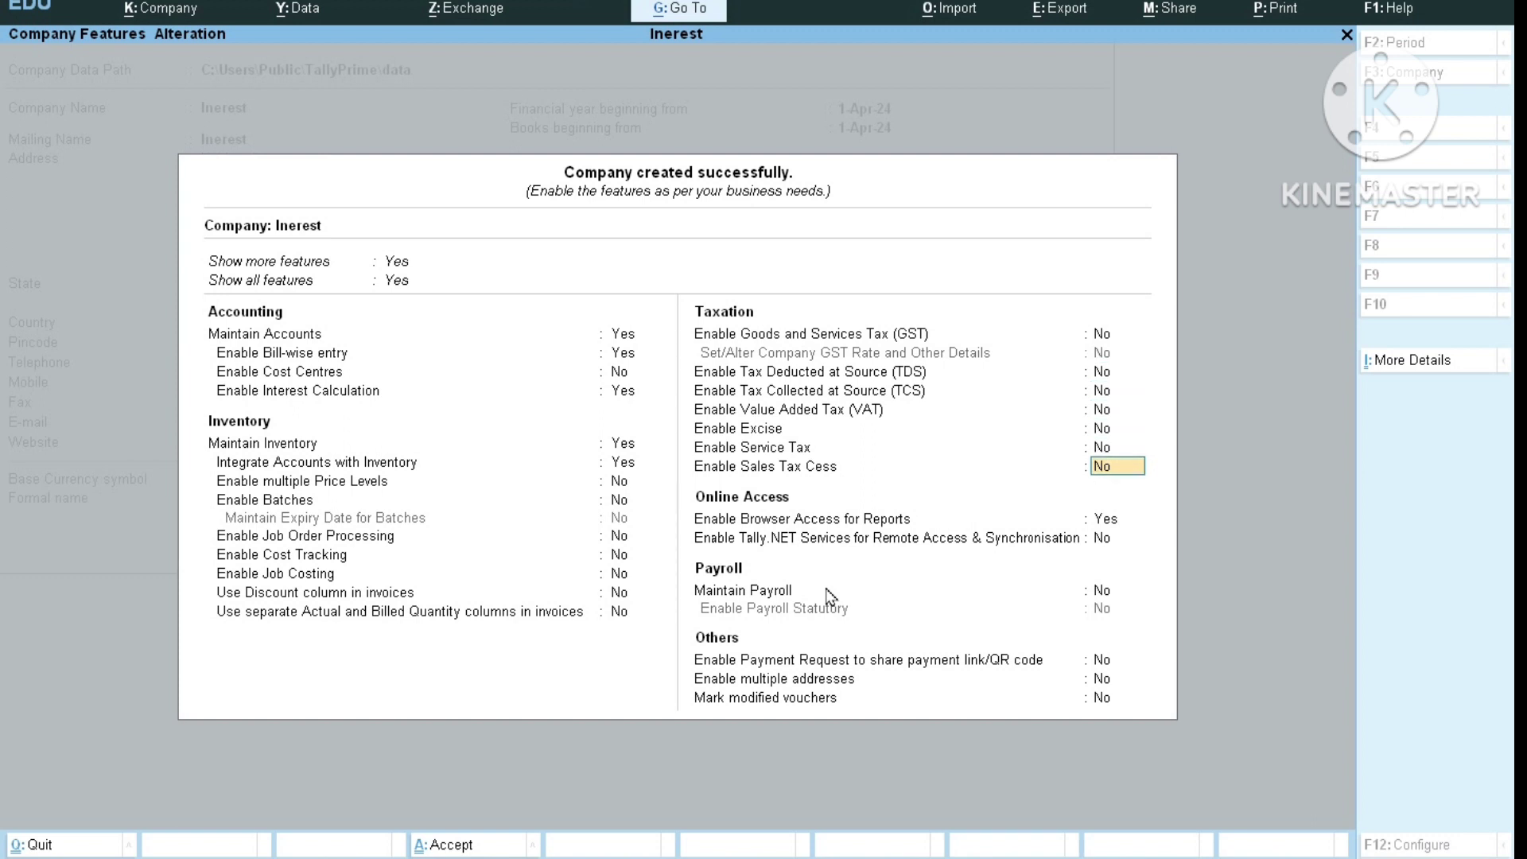
text(no)
key(Return)
key(Return)
key(Return)
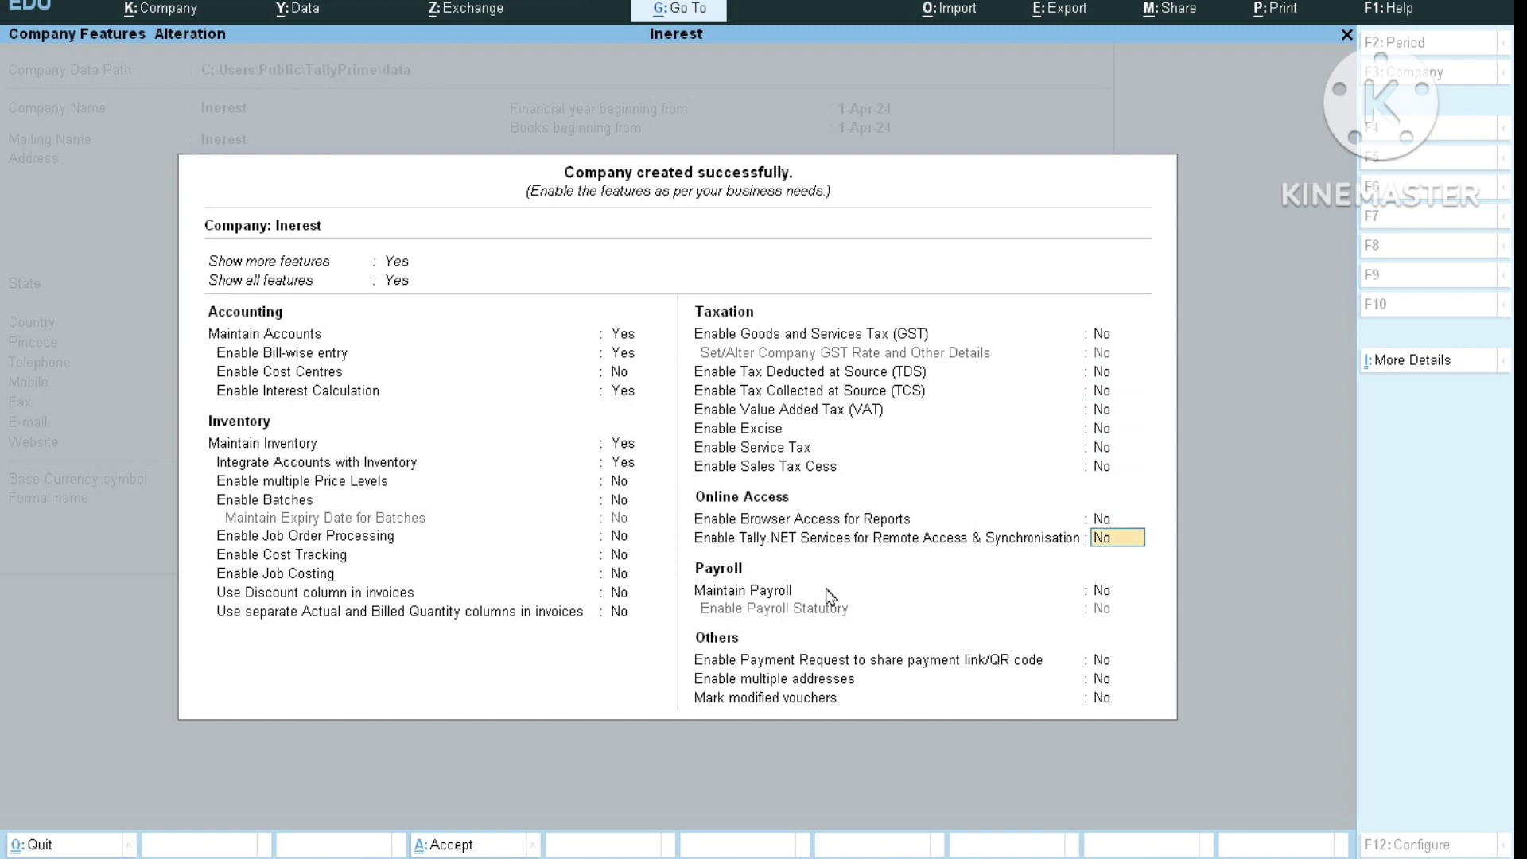
key(Return)
key(Return)
key(Return)
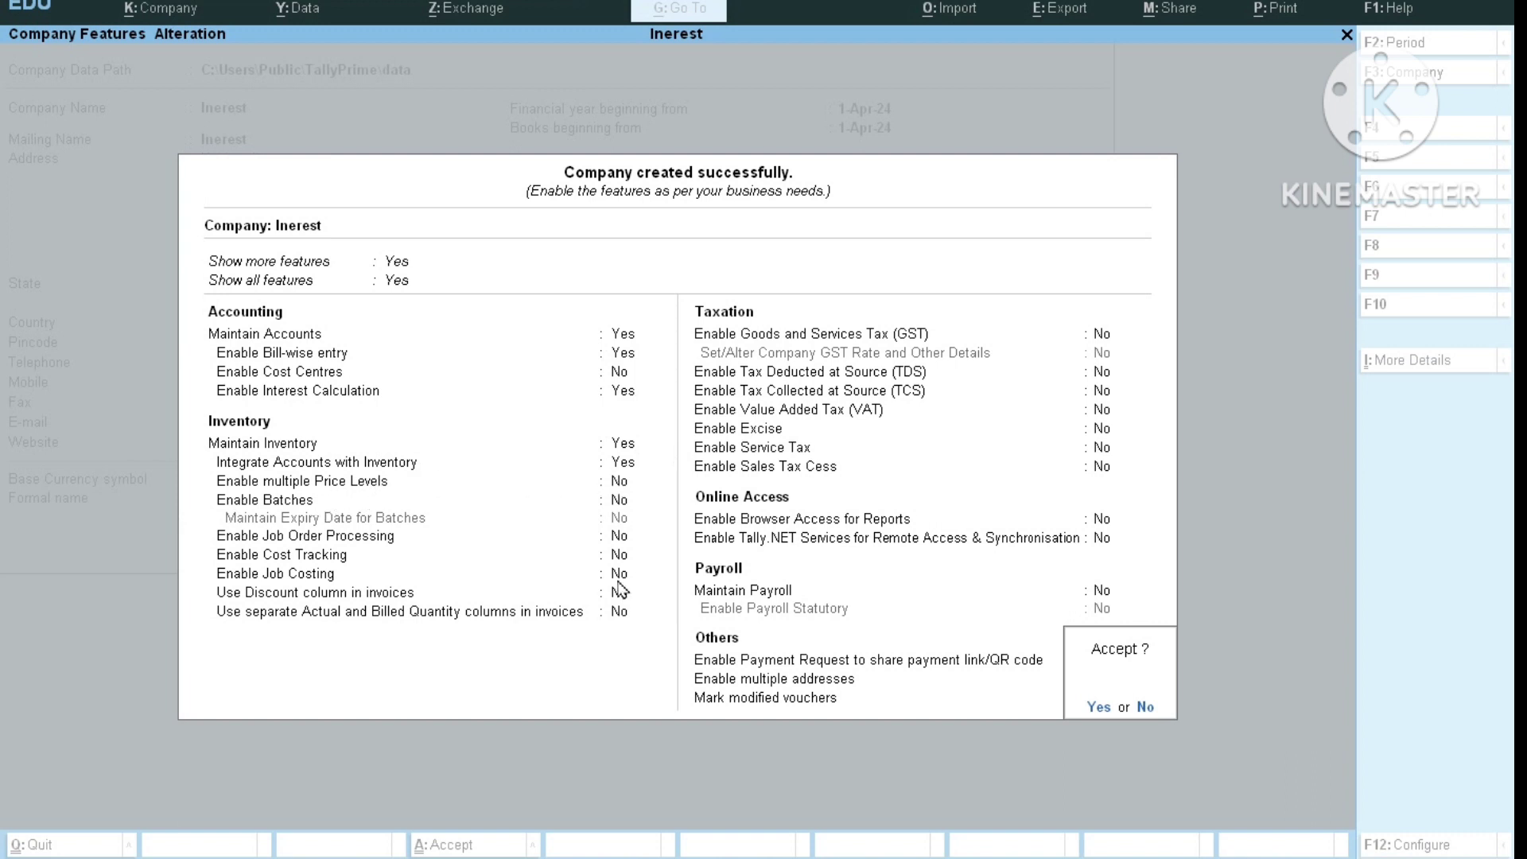
key(y)
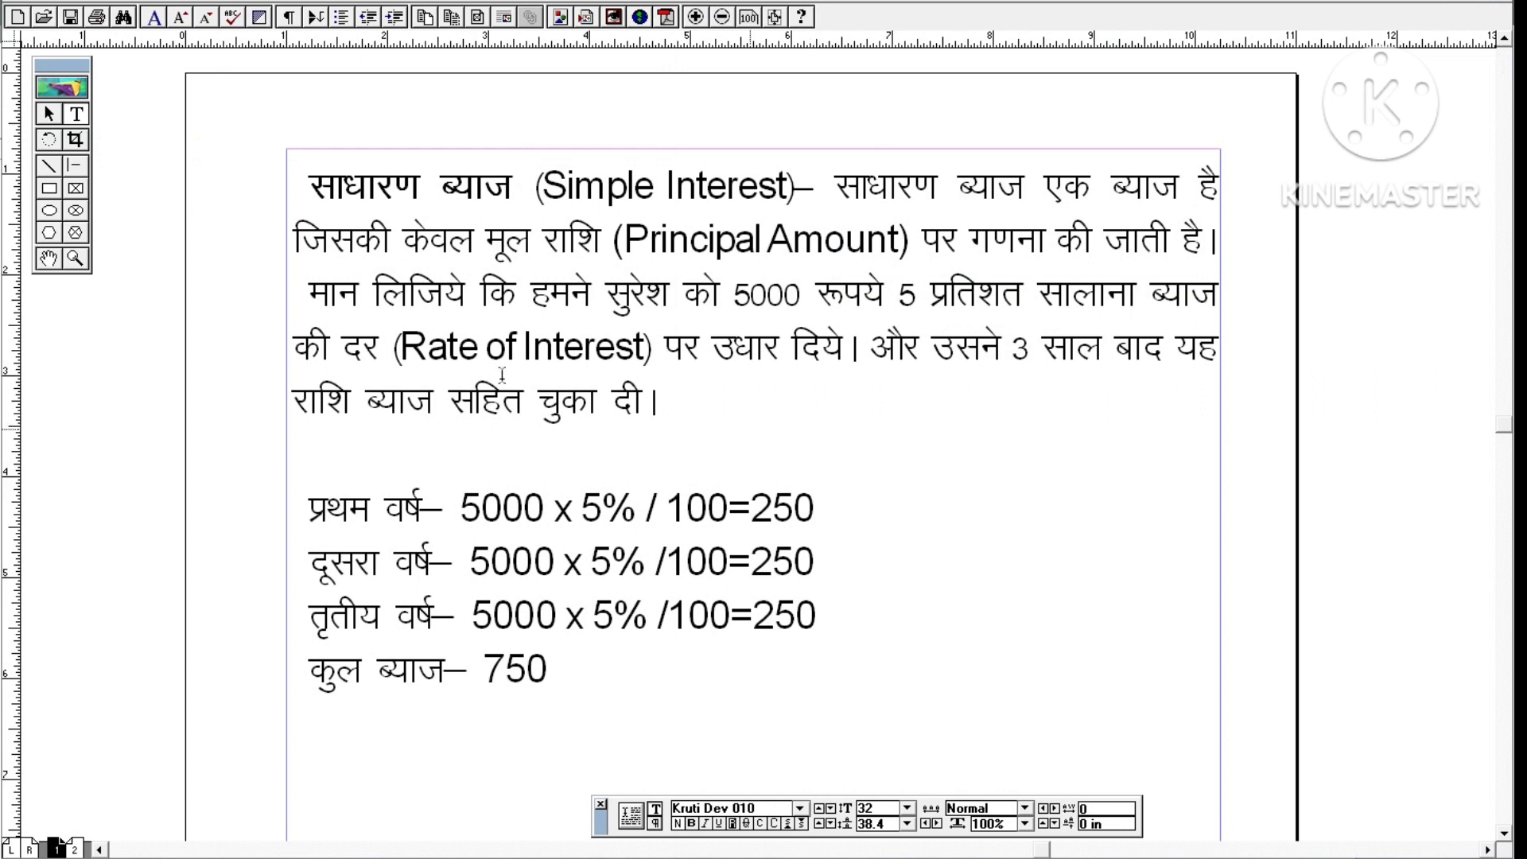
Insert a blank line before the paragraph about lending 5000 at 5 percent.
click(307, 296)
key(Return)
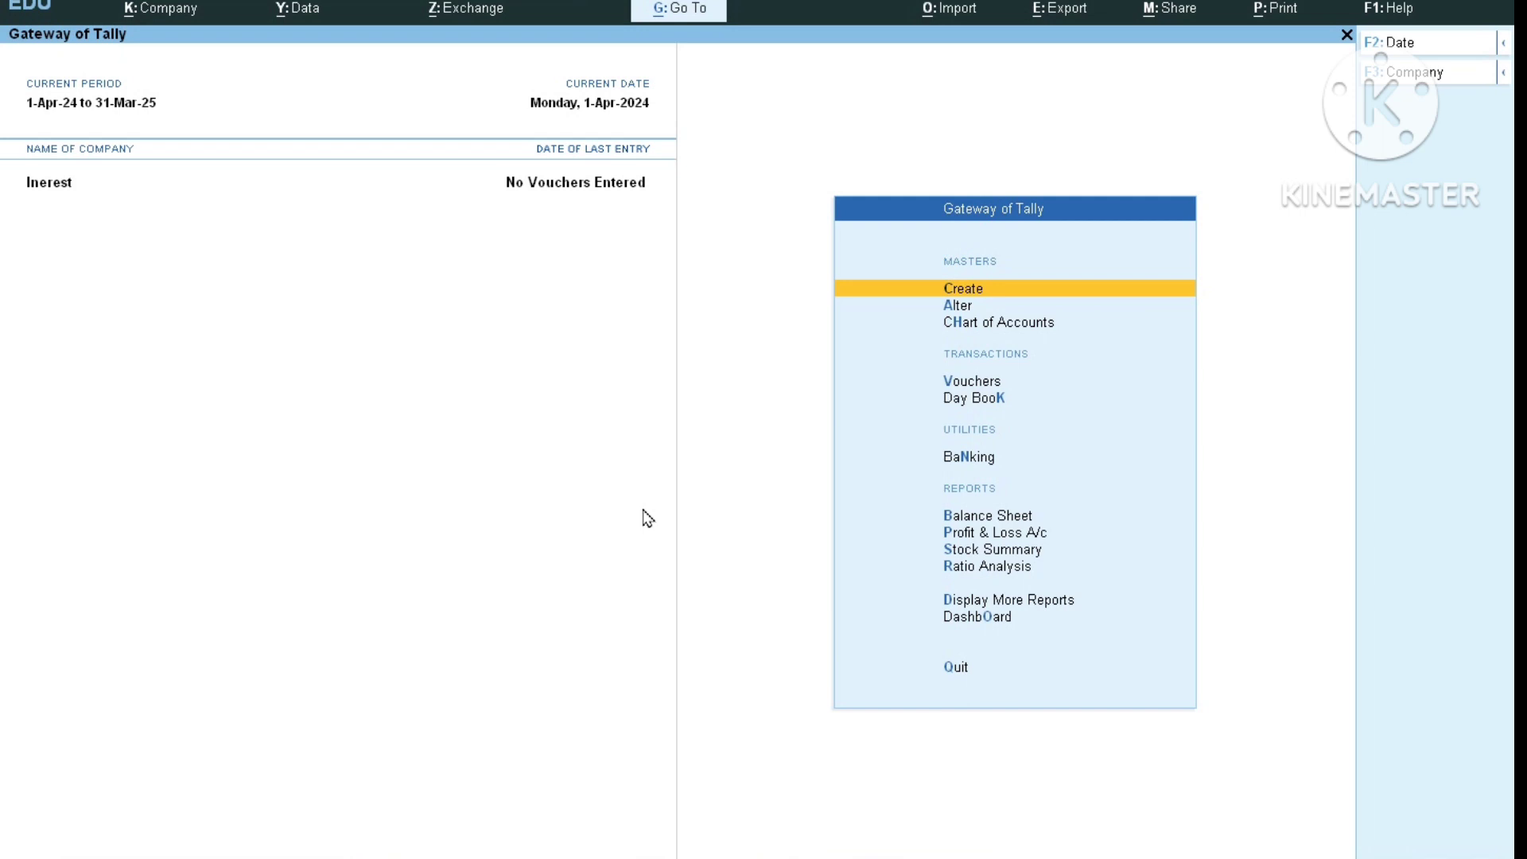
Start a new ledger master and enter the customer's name.
key(Return)
key(Down)
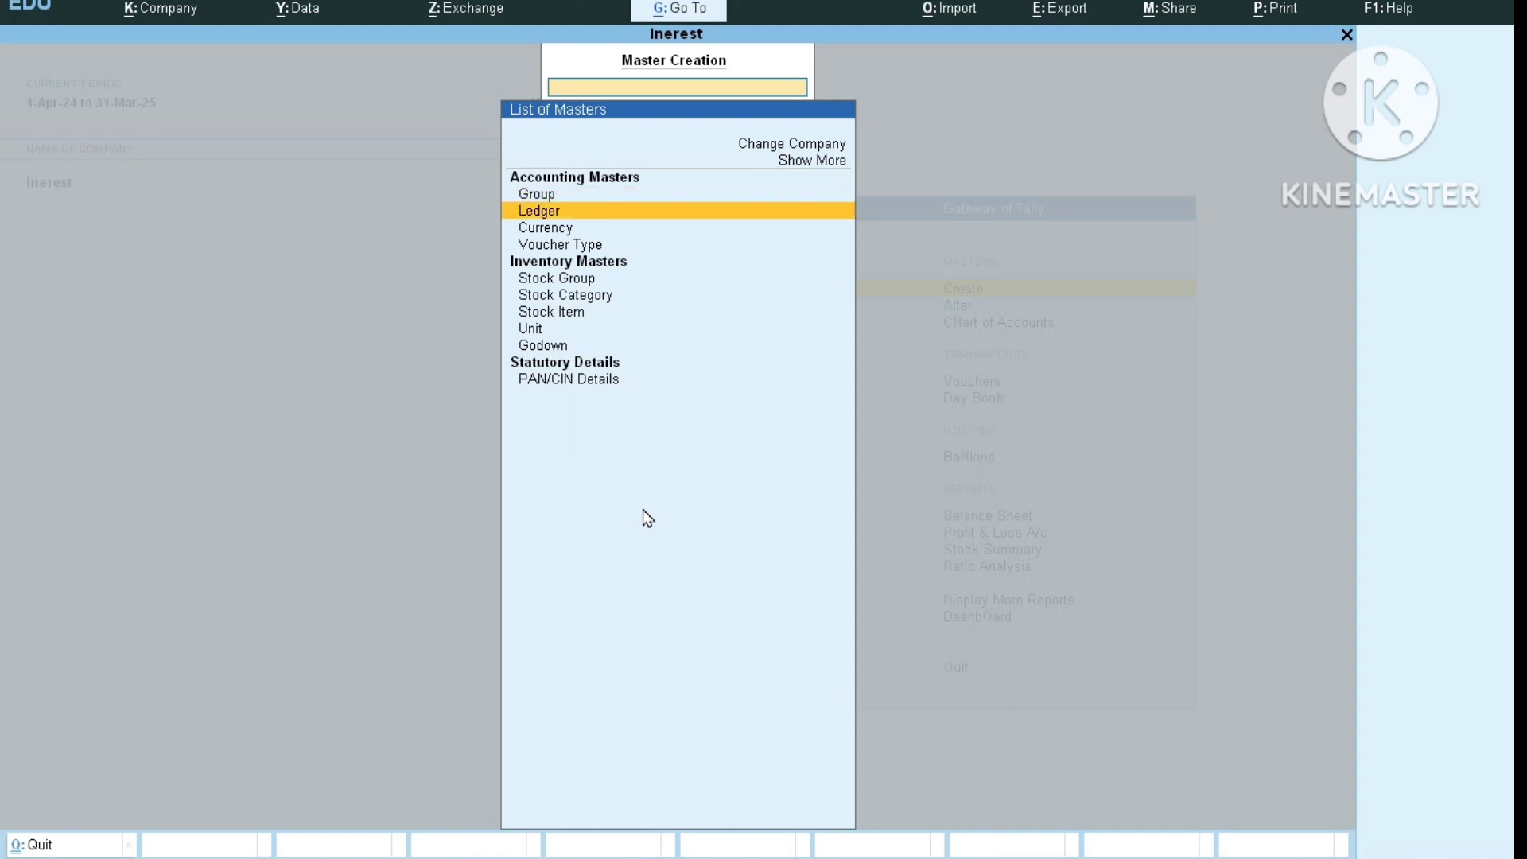
key(Return)
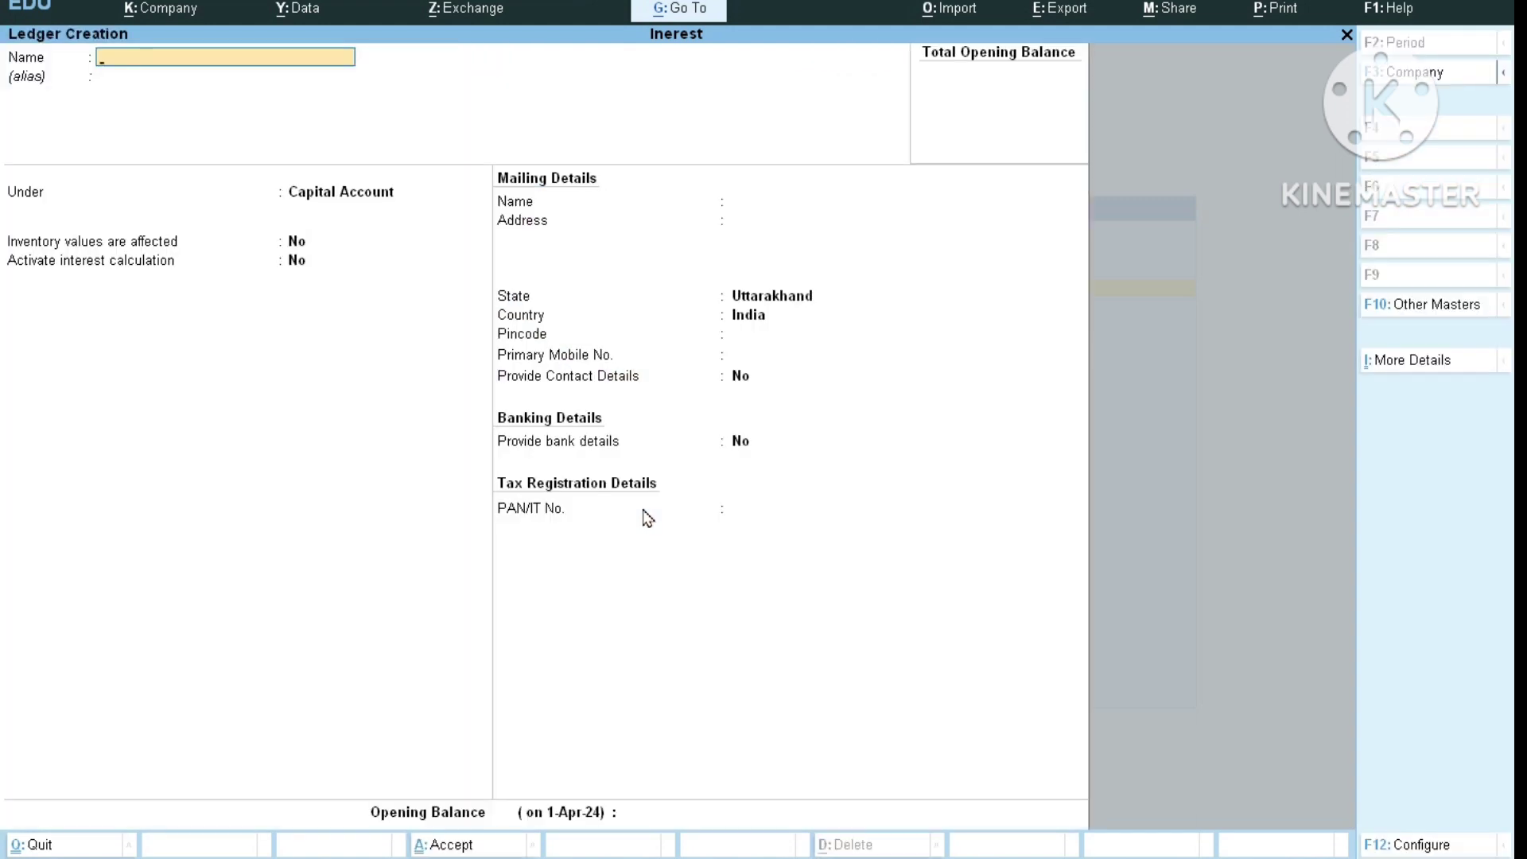
text(Suresh)
key(Return)
key(Return)
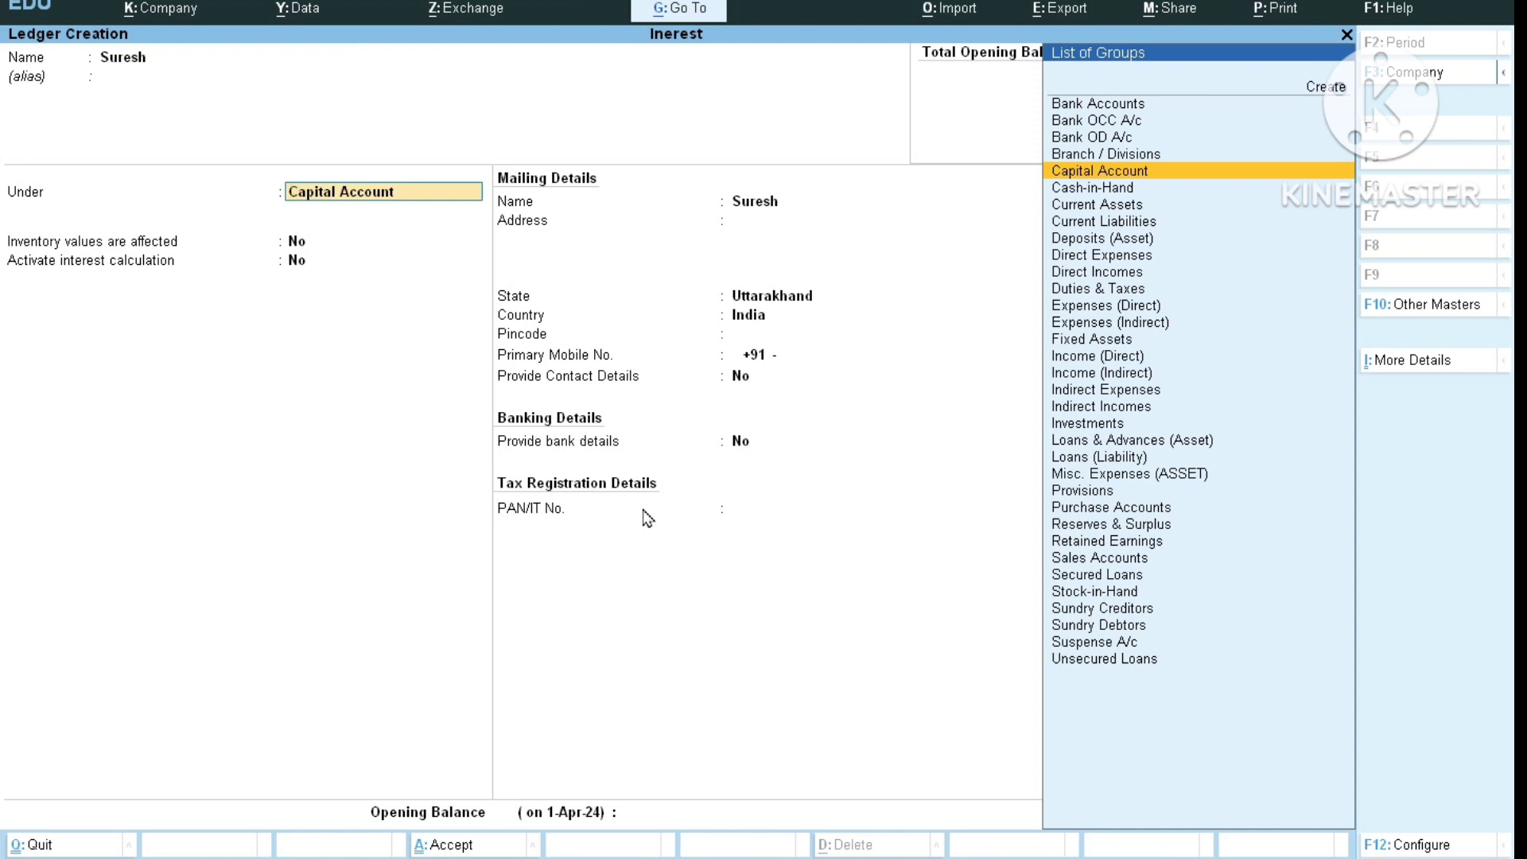
Place the customer ledger under Sundry Debtors with bill-by-bill balances kept at Yes.
key(Down)
key(Down)
key(Down)
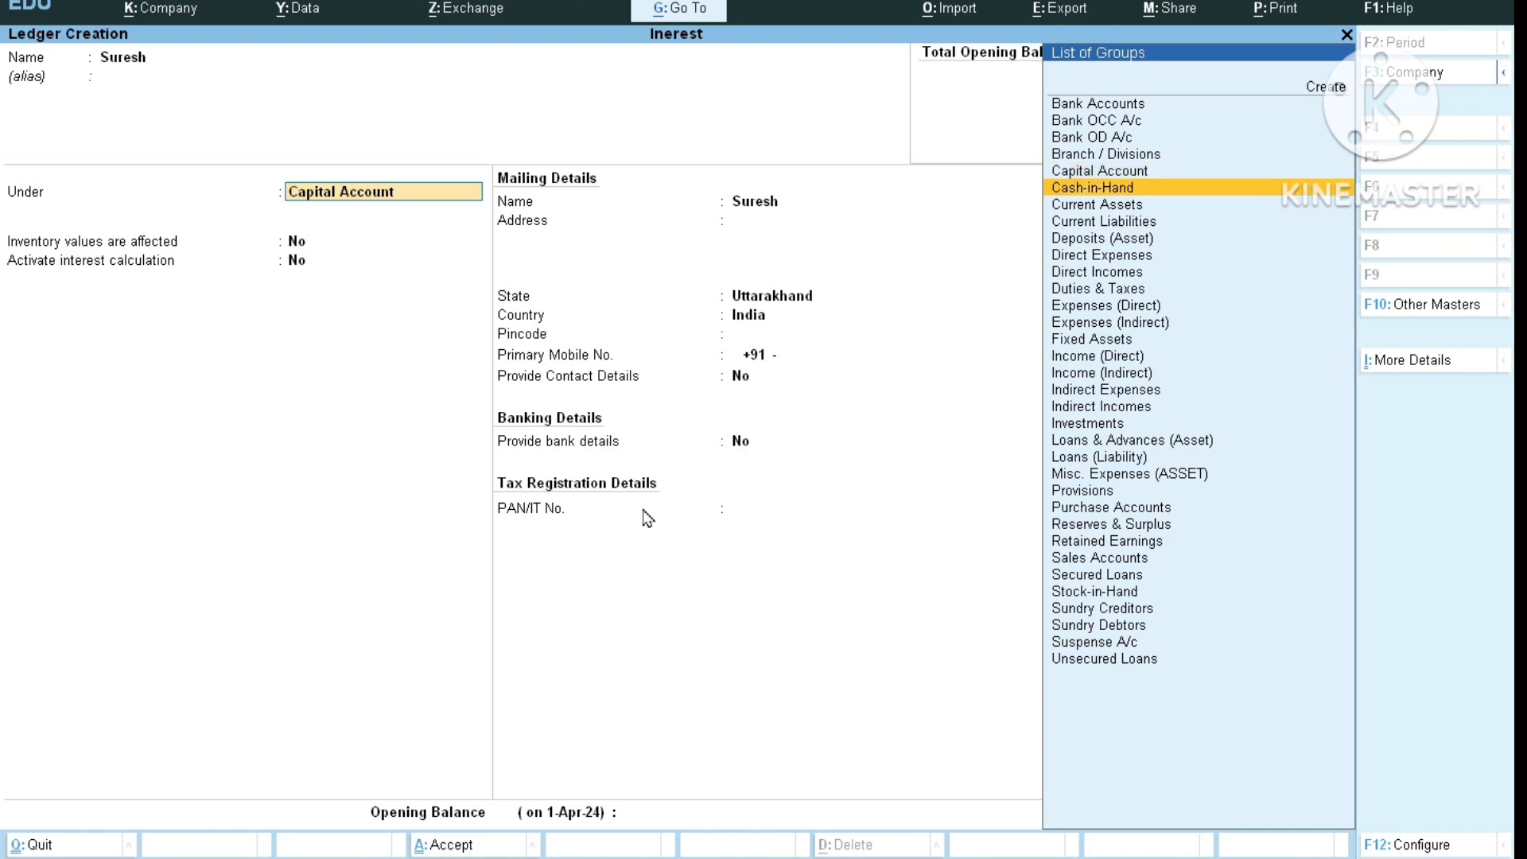
text(s)
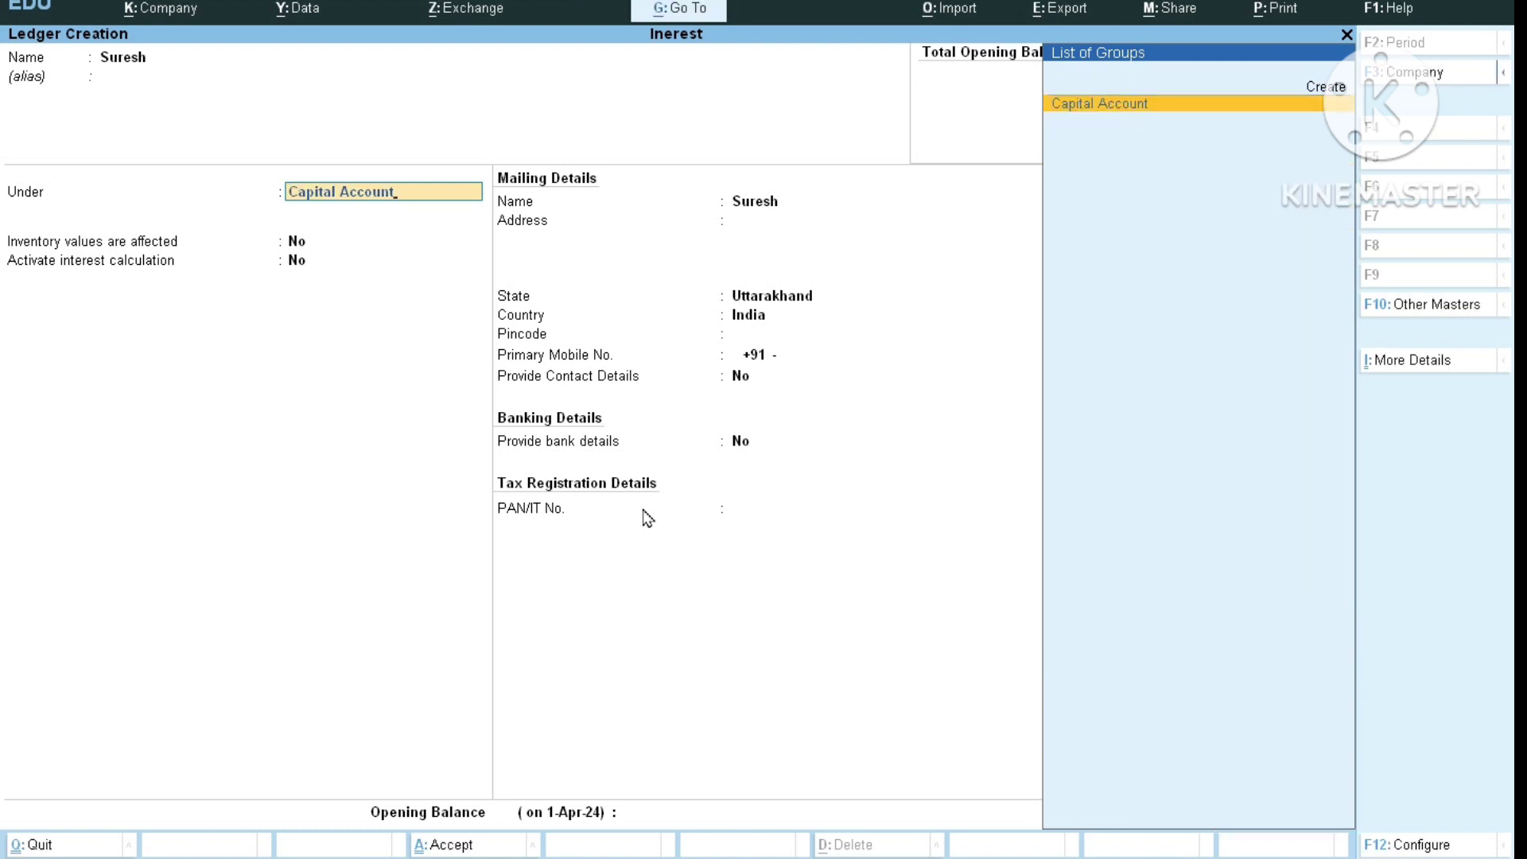
text(s)
key(BackSpace)
key(BackSpace)
key(BackSpace)
key(BackSpace)
key(BackSpace)
key(BackSpace)
key(BackSpace)
key(BackSpace)
key(BackSpace)
key(BackSpace)
key(BackSpace)
key(BackSpace)
key(BackSpace)
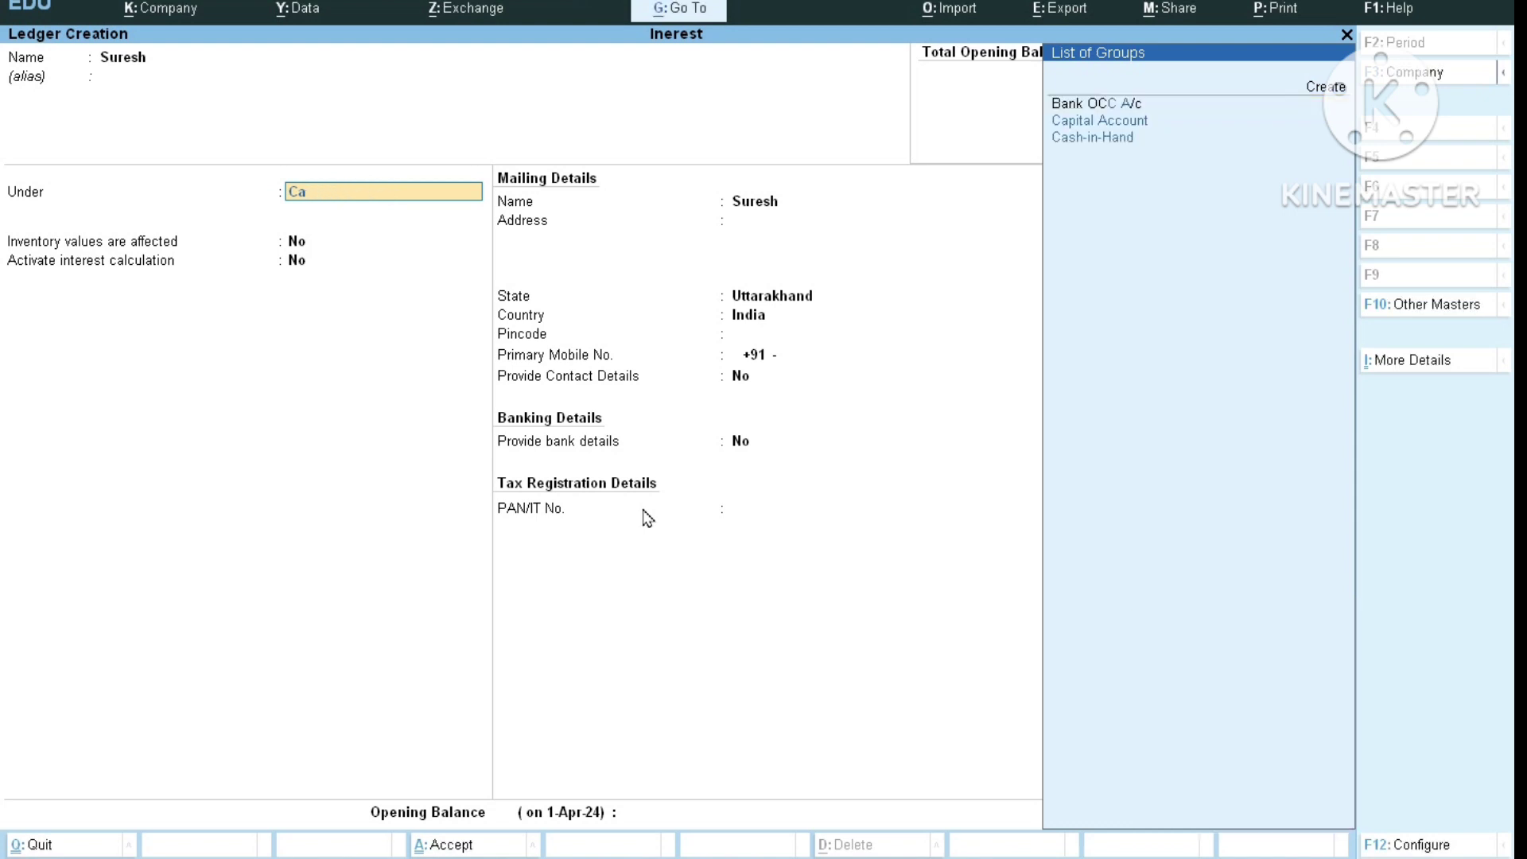
key(BackSpace)
text(S)
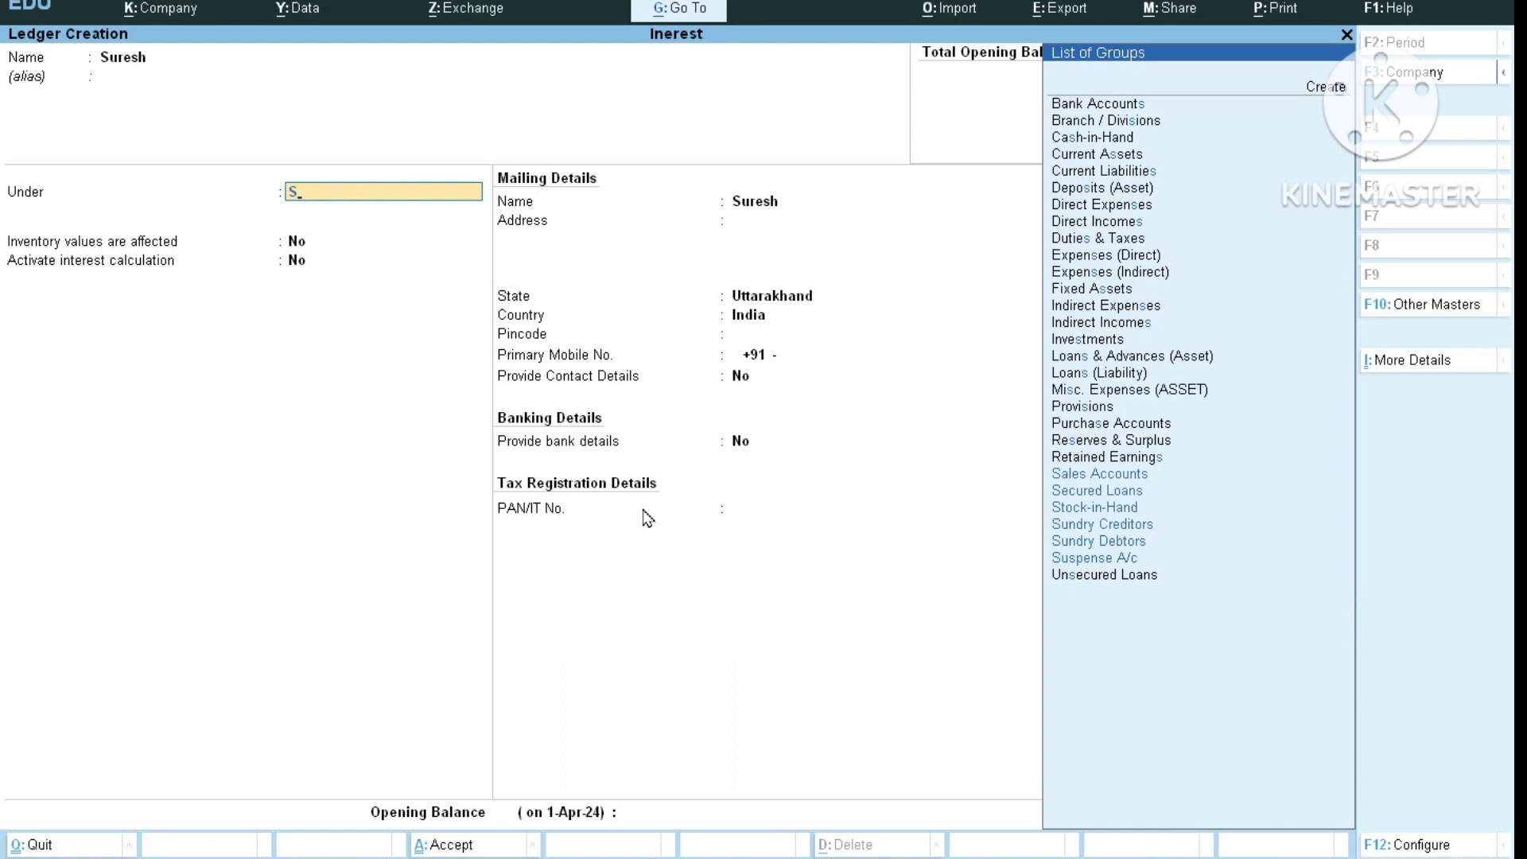
key(Down)
key(Down)
key(Down)
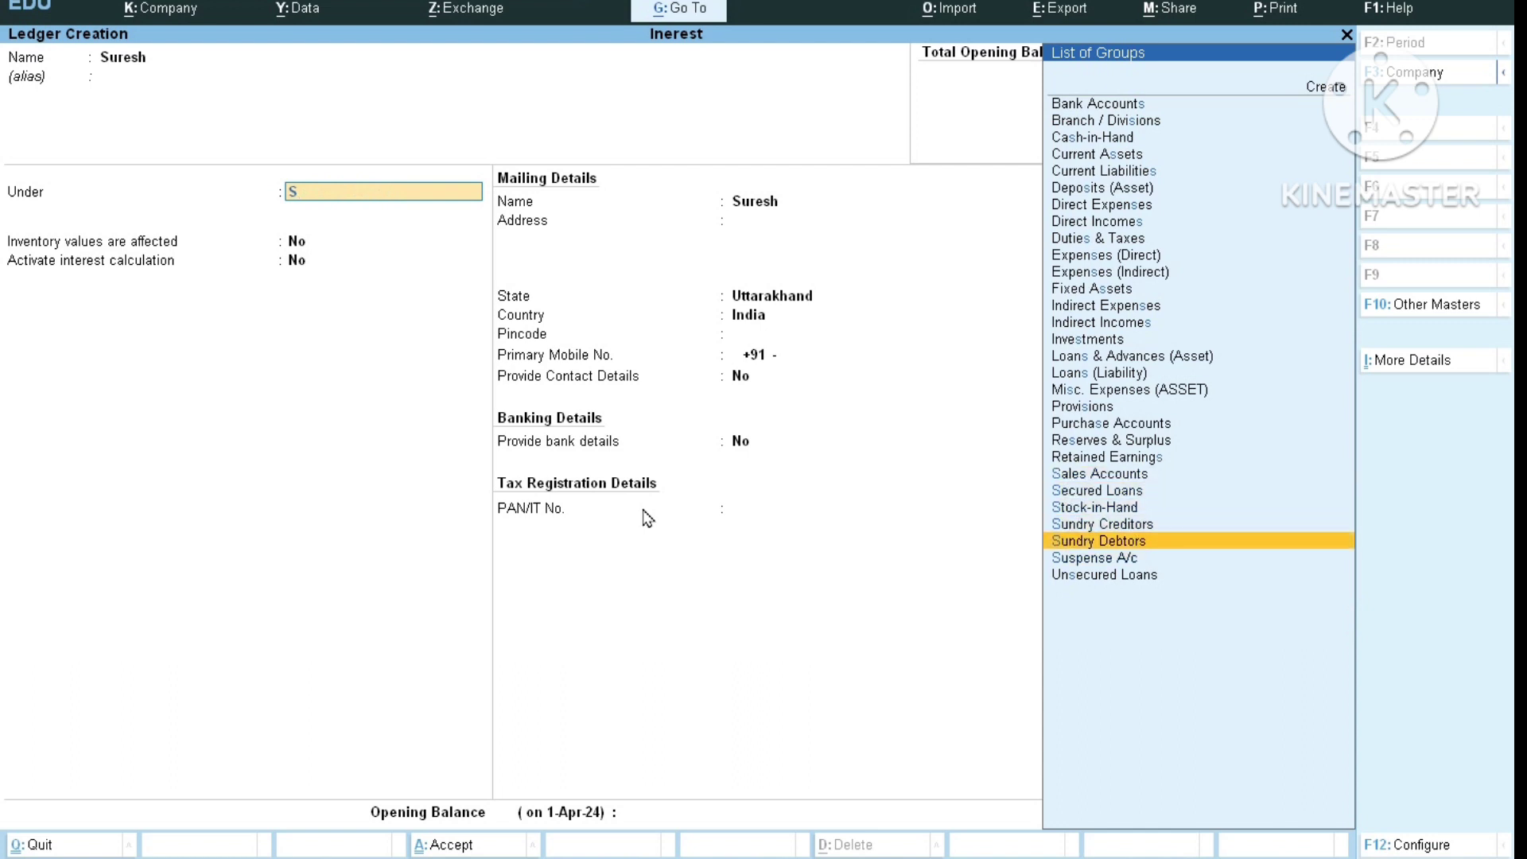
key(Return)
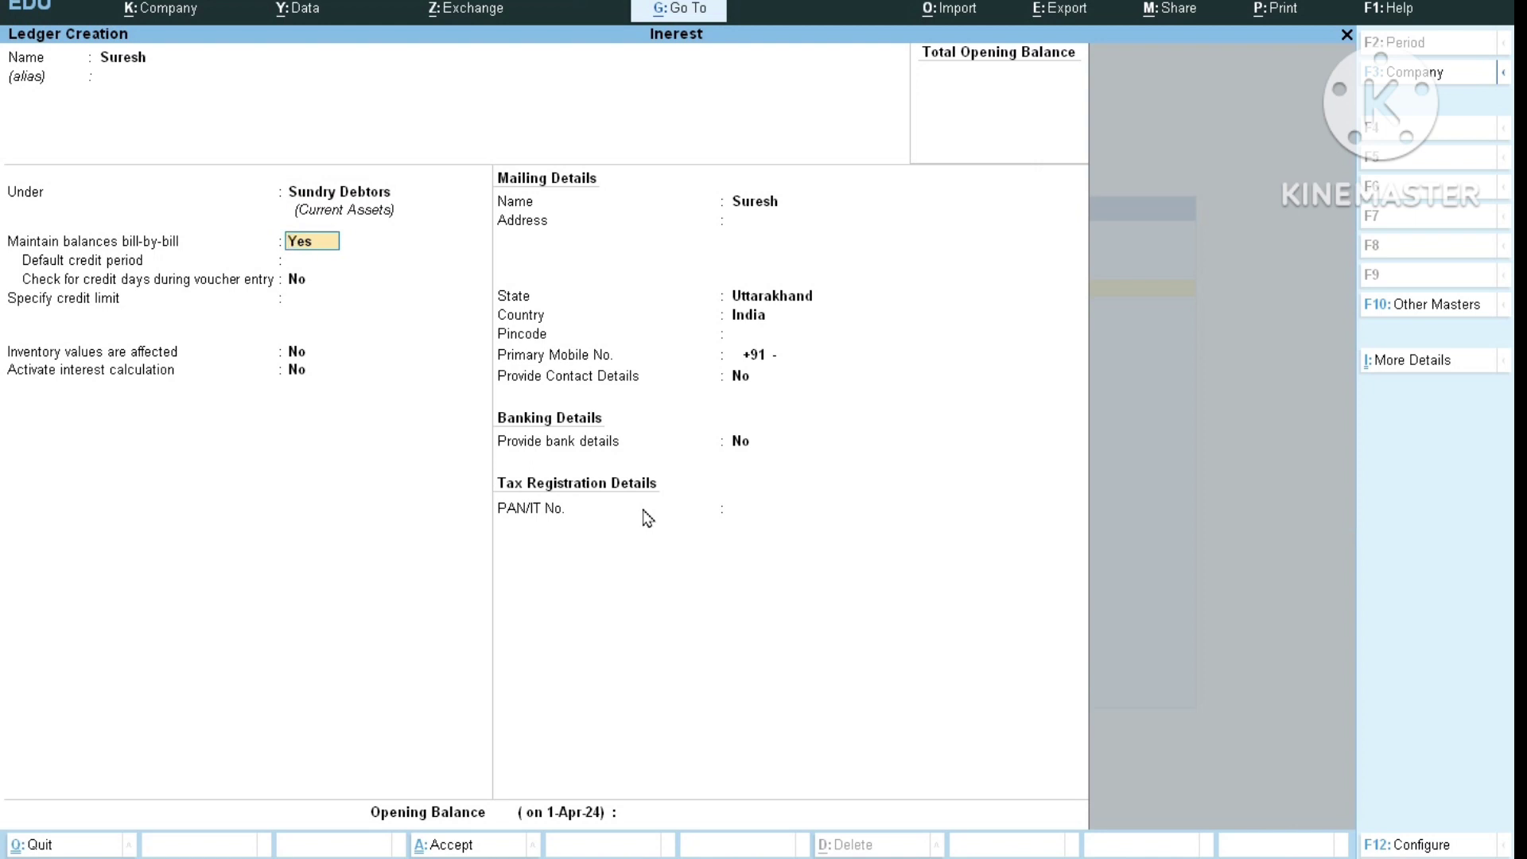
key(Return)
key(Return)
key(Return)
key(Return)
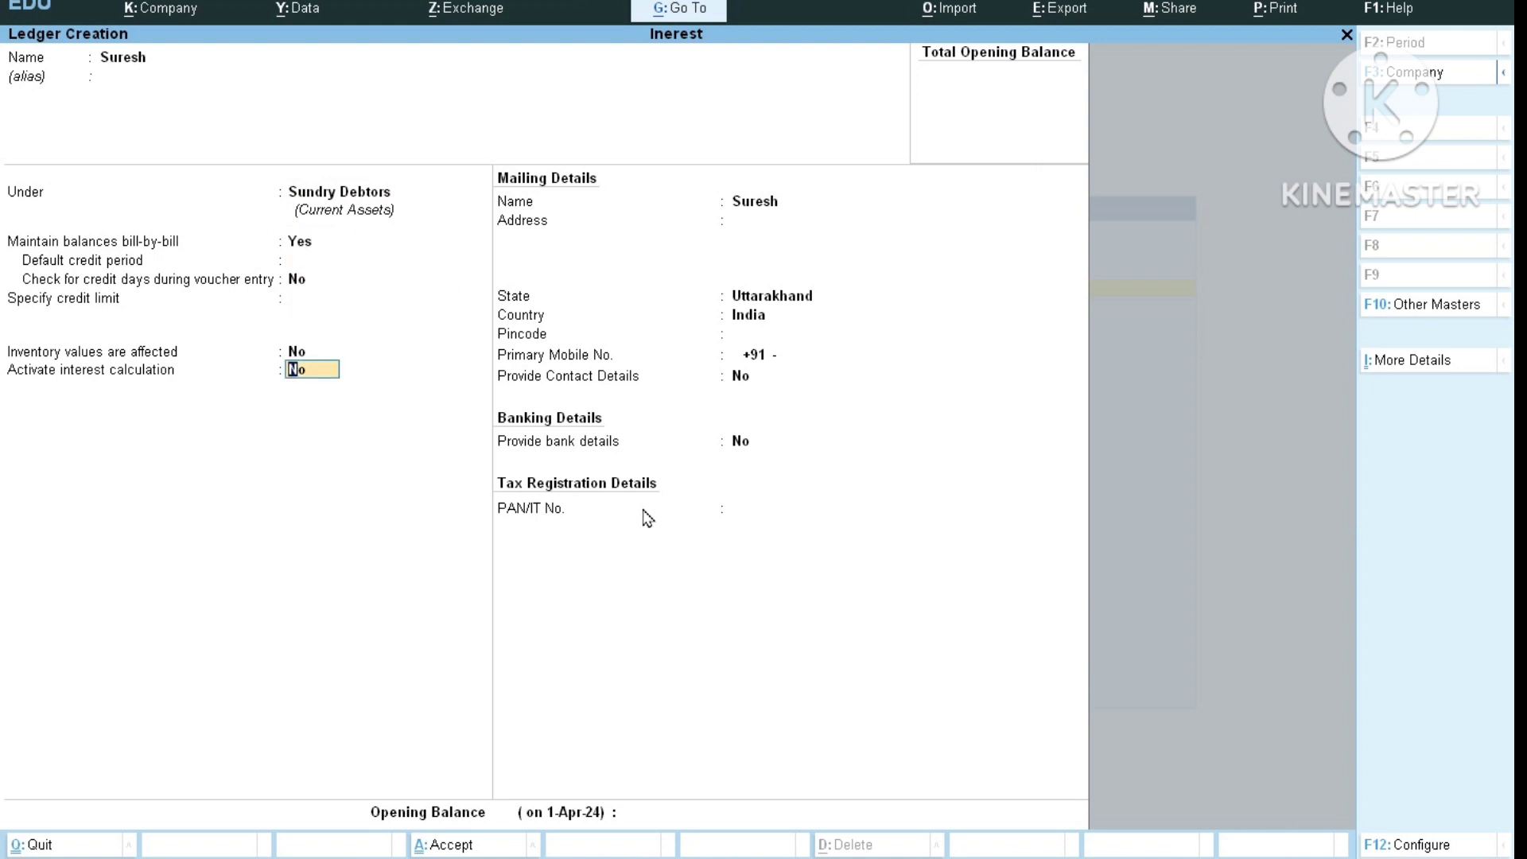
Activate interest calculation, transaction-by-transaction Yes, per-transaction override No.
text(yes)
key(Return)
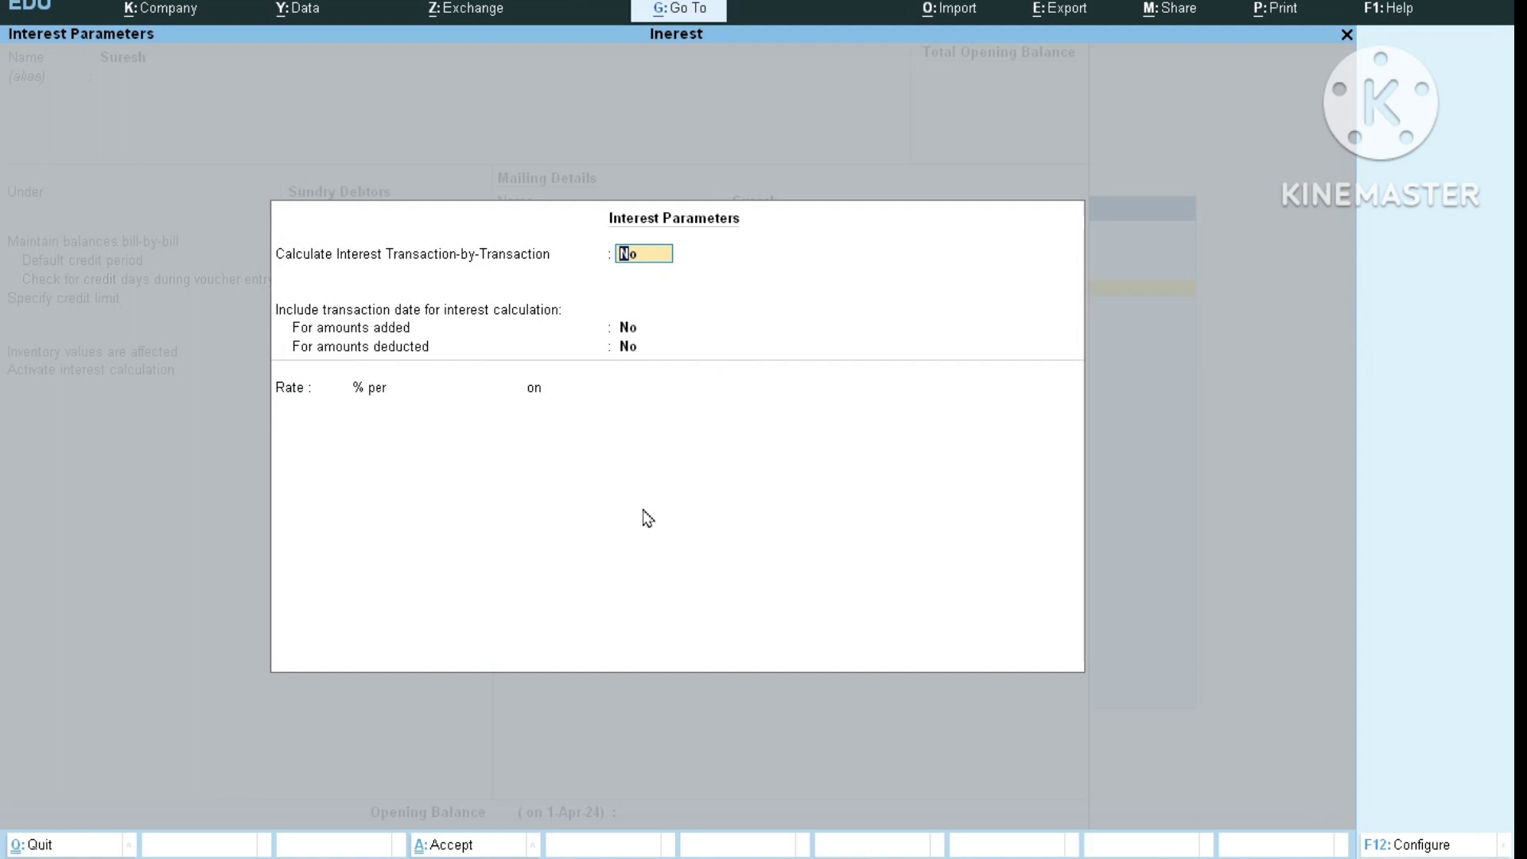
text(yes)
key(Return)
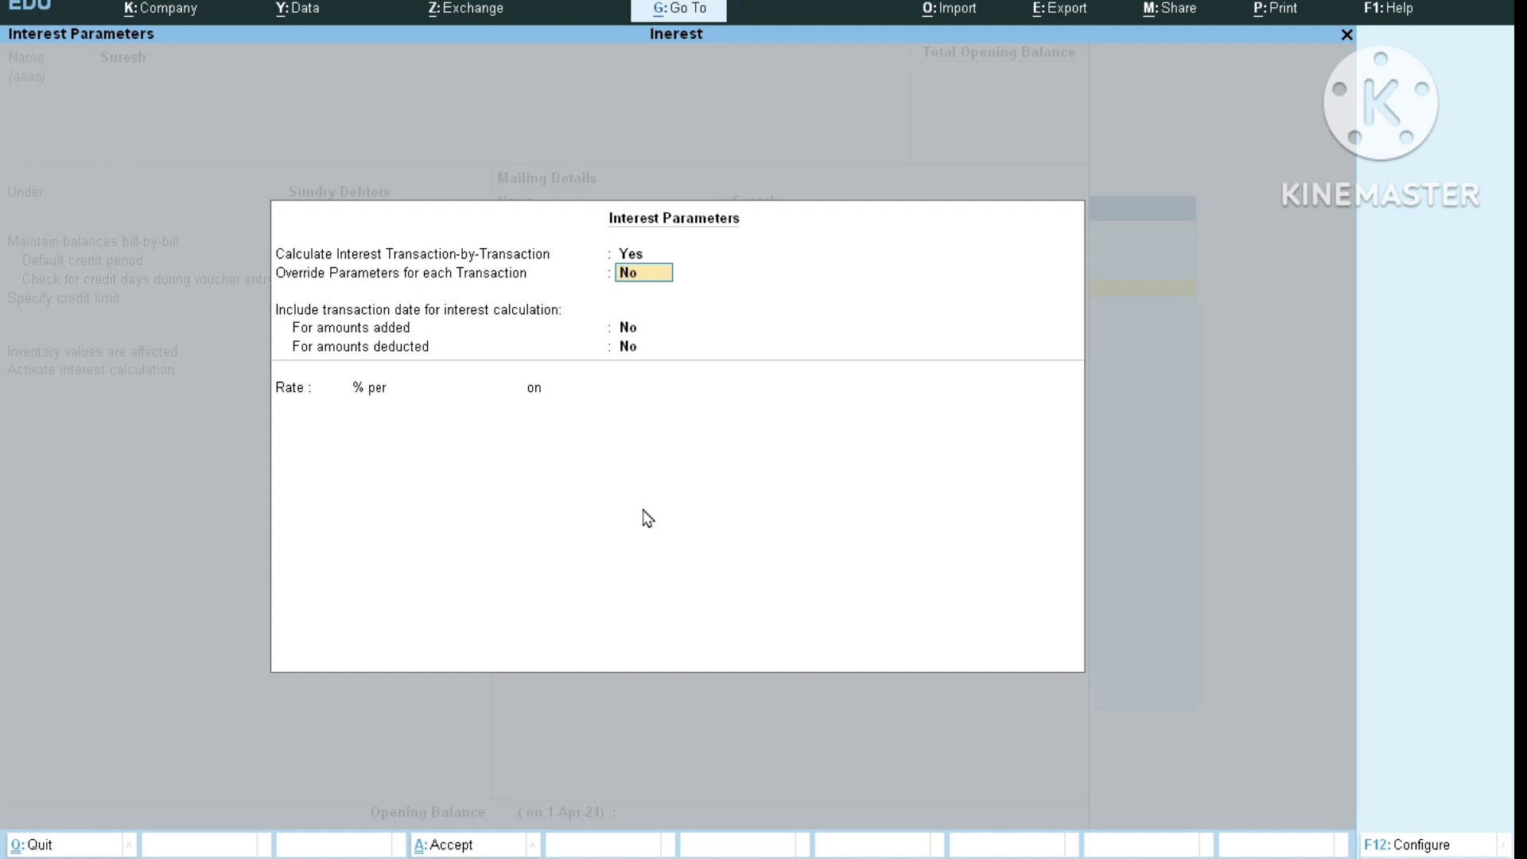
key(Return)
key(Return)
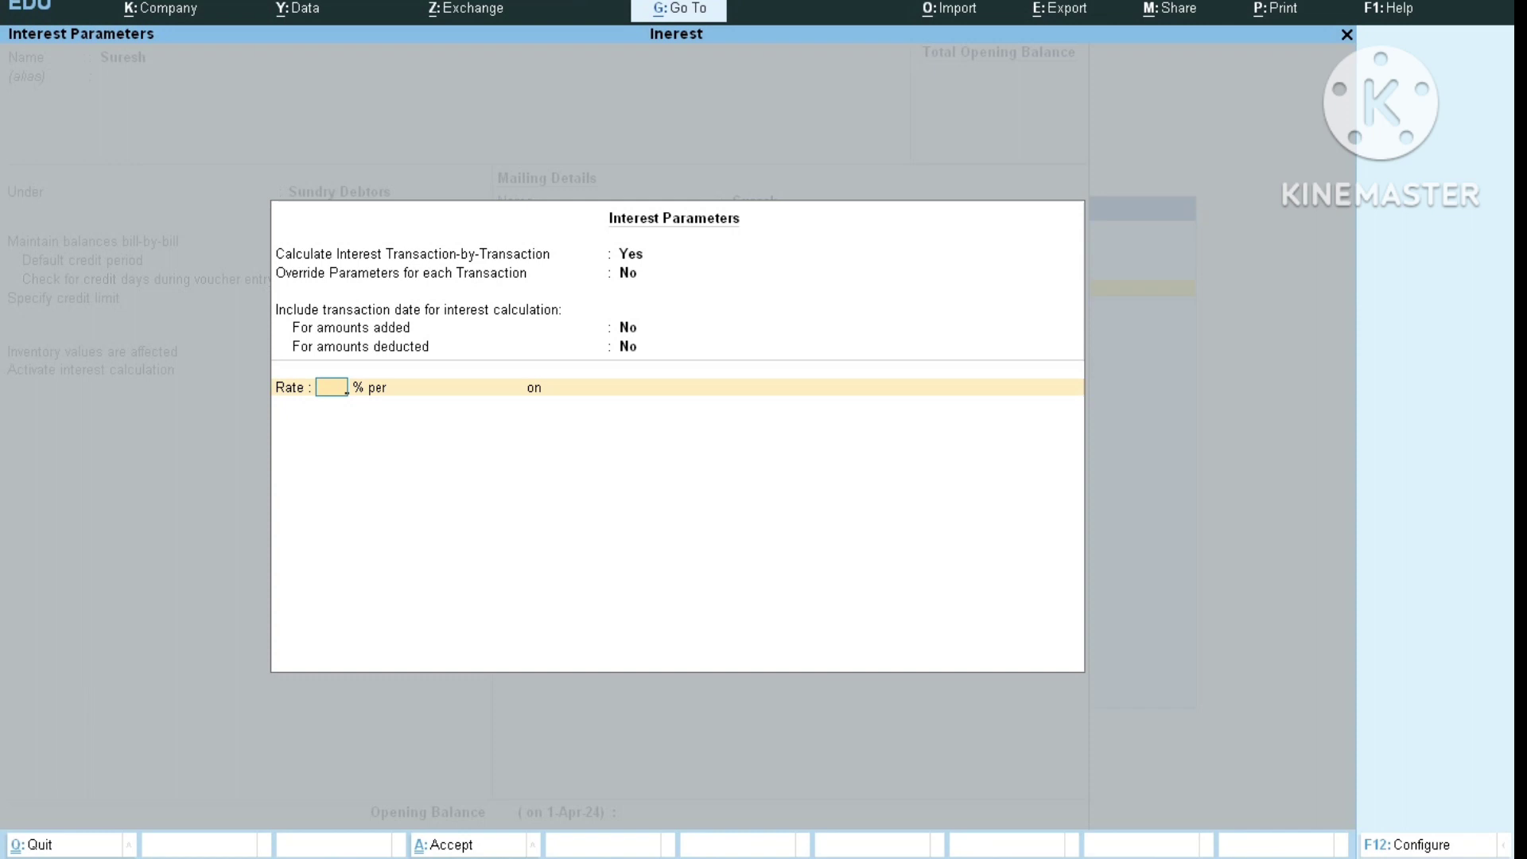
Set the interest rate to 5% per Calendar Year on Debit Balances Only and accept the parameters.
text(5)
key(Return)
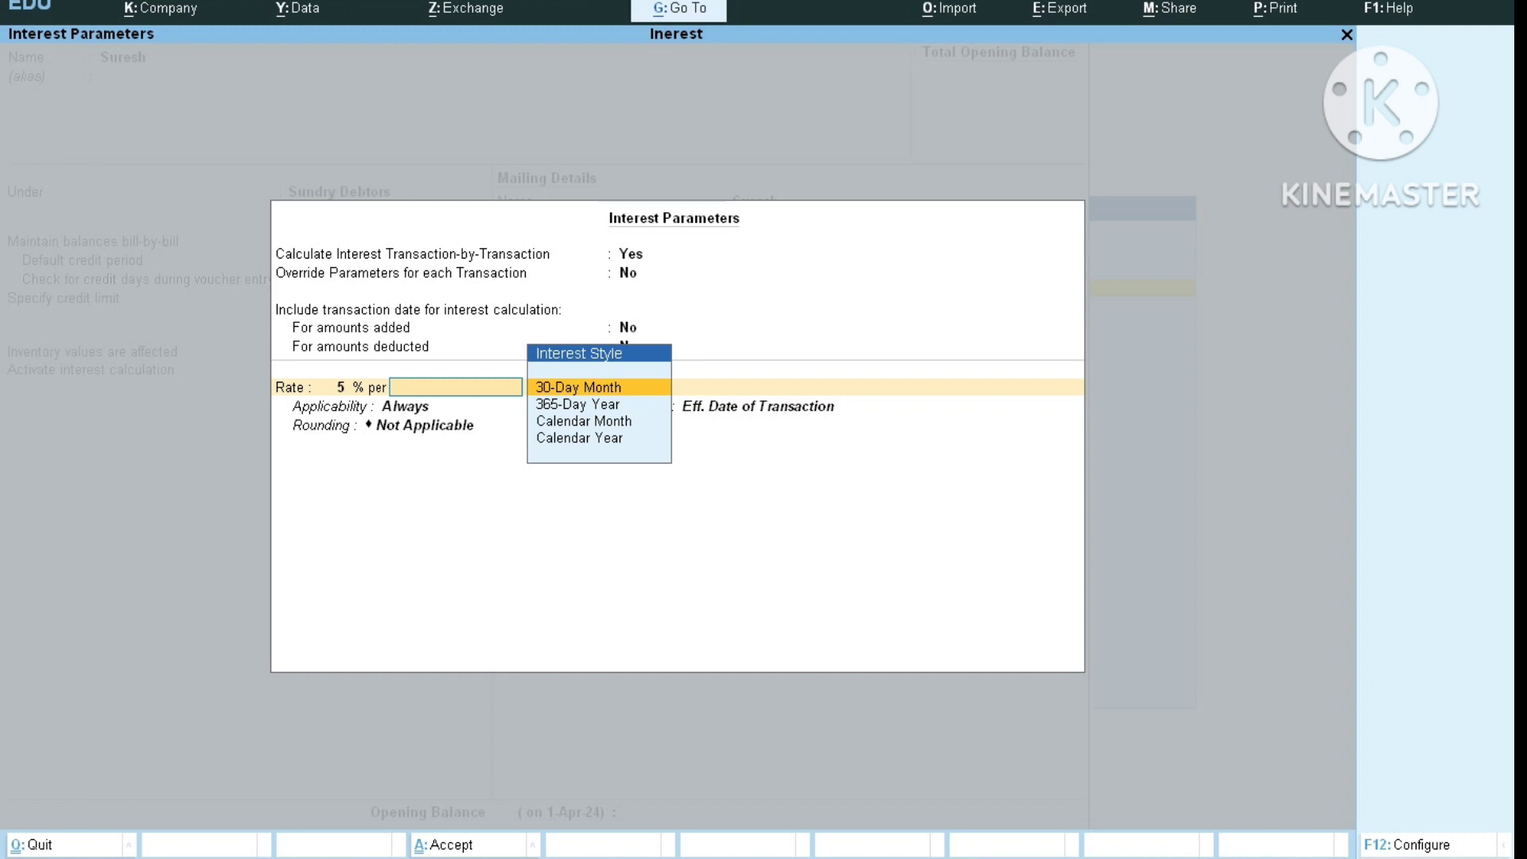
key(Down)
key(Down)
key(Down)
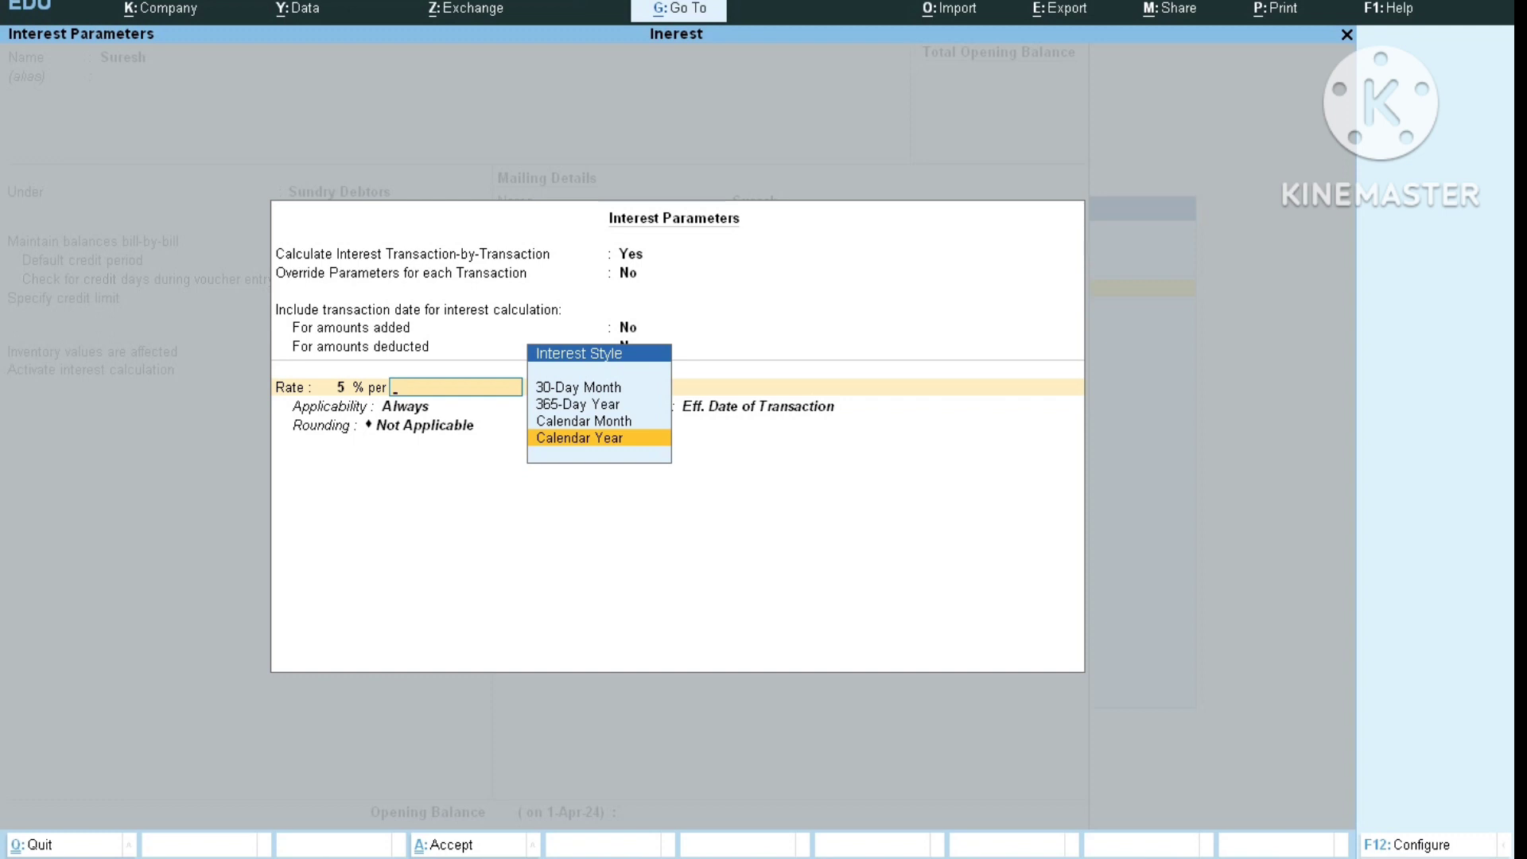
key(Return)
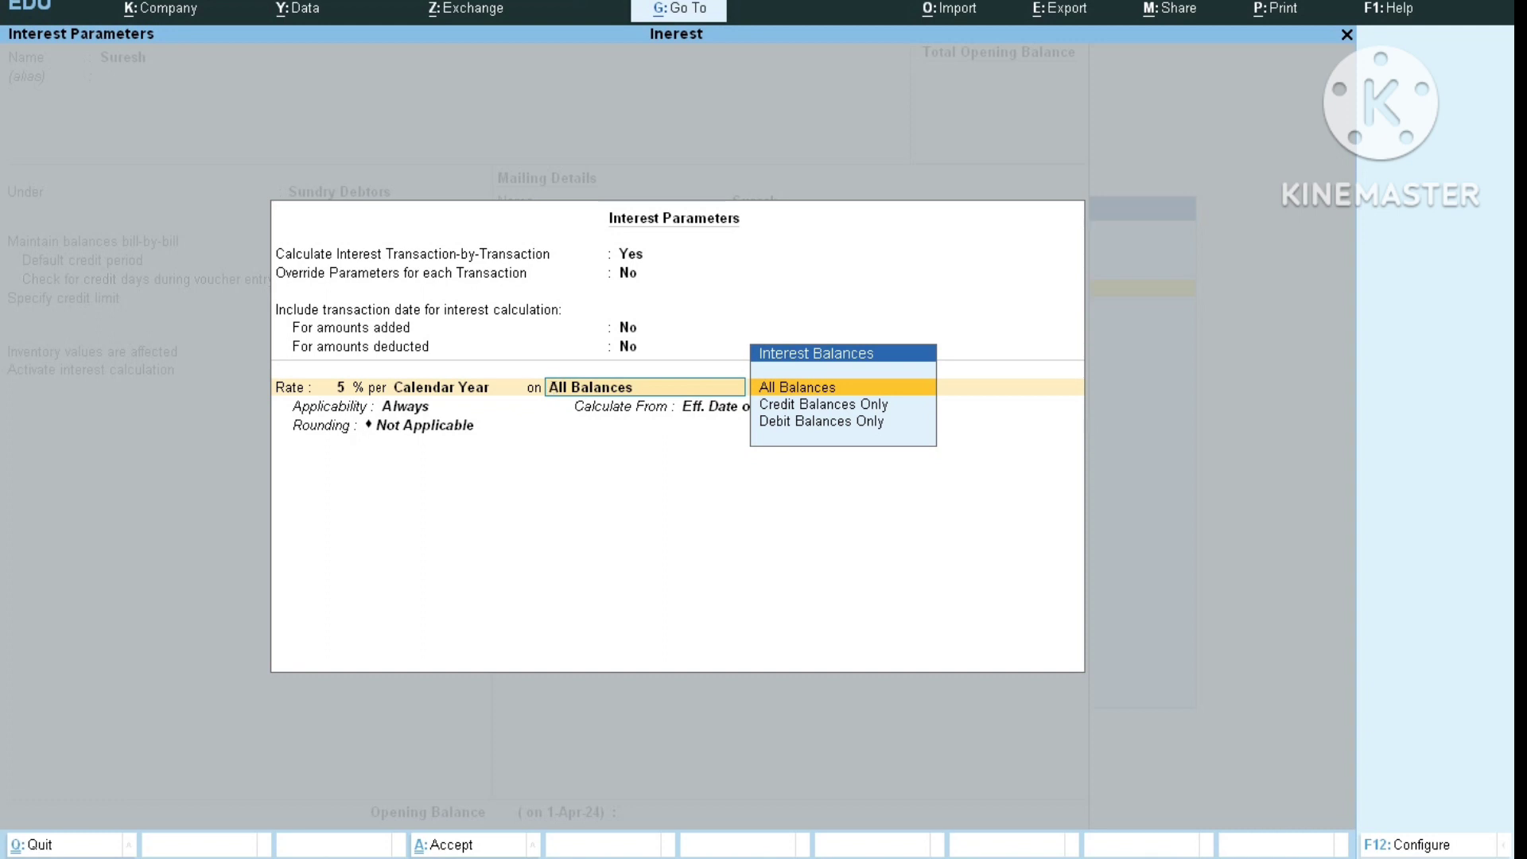
key(Down)
key(Down)
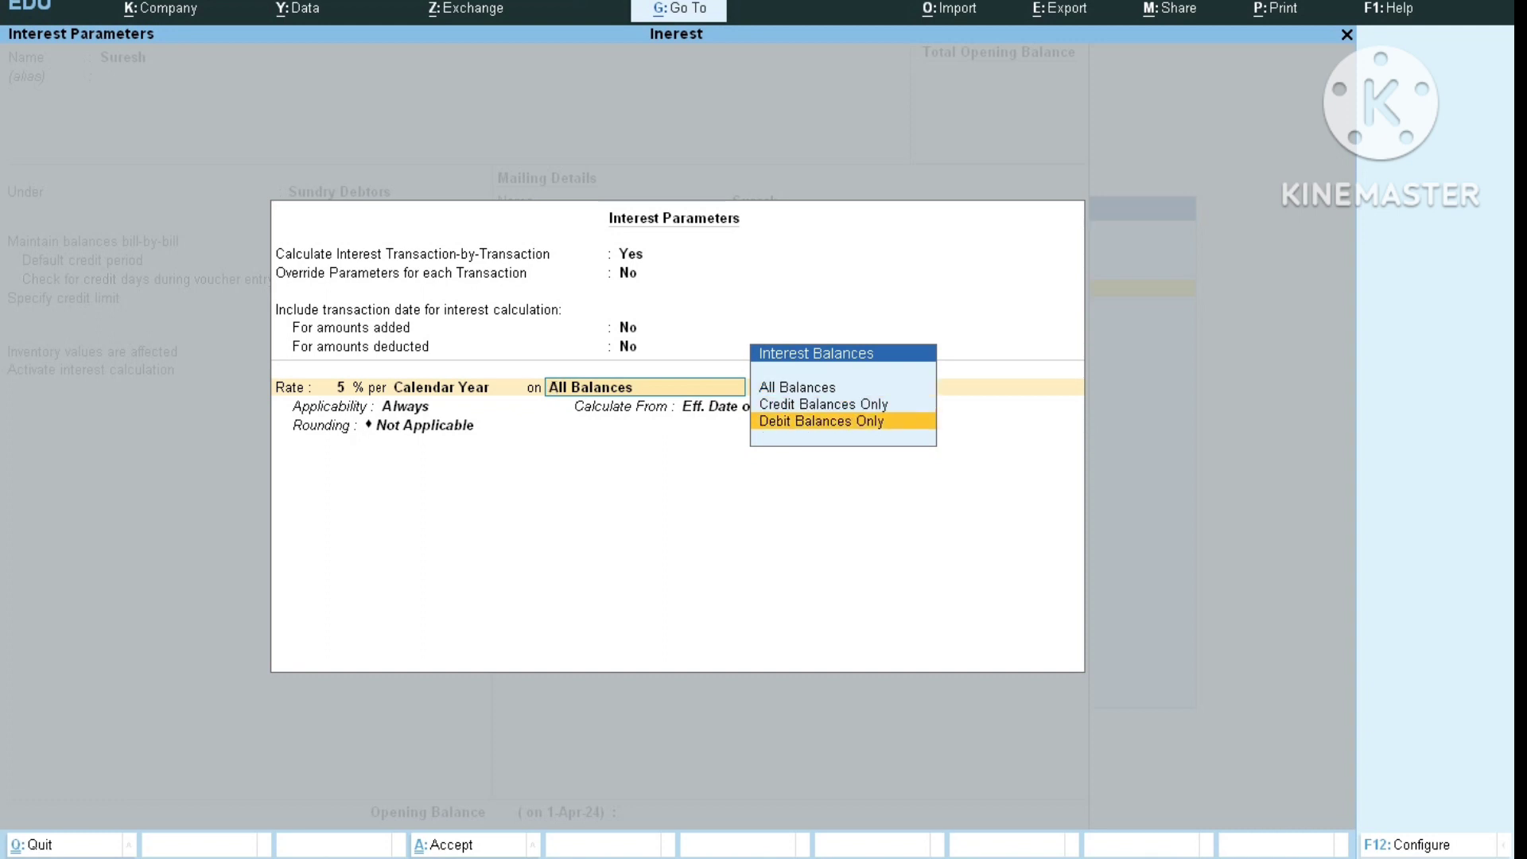
key(Return)
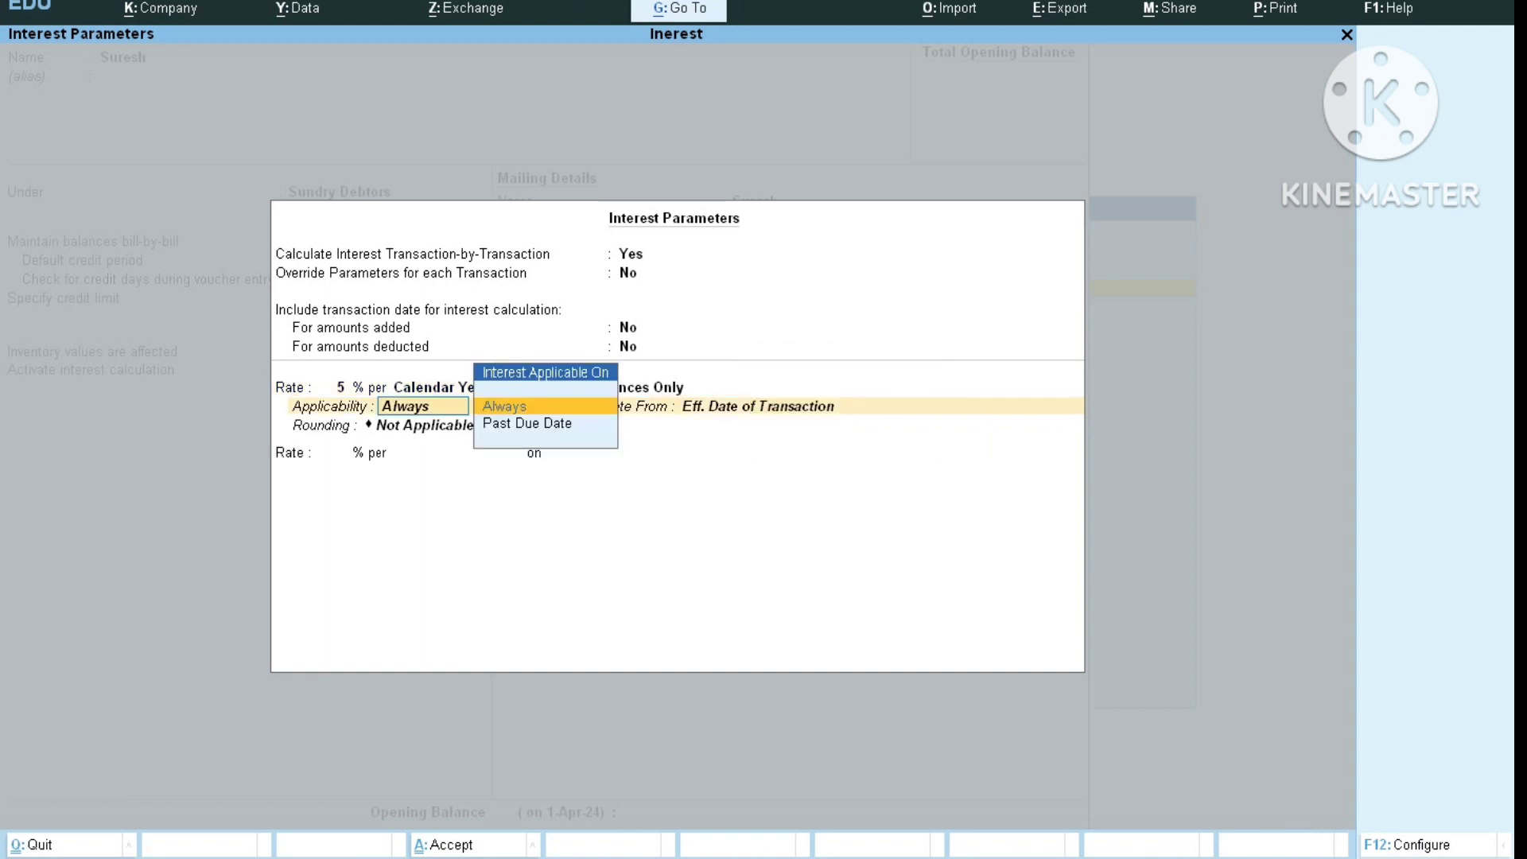
key(ctrl)
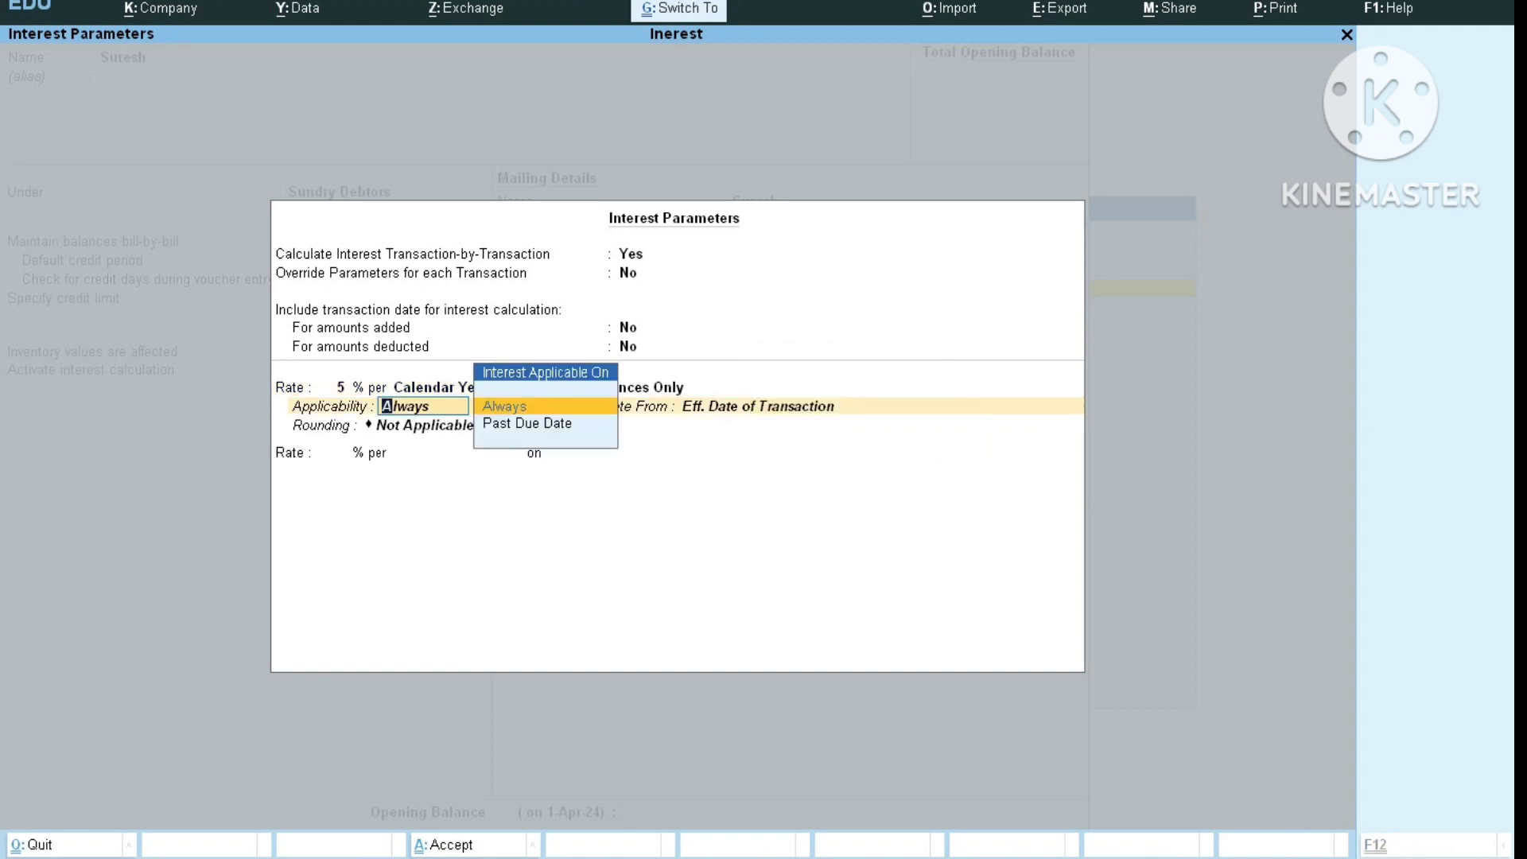
key(ctrl+a)
key(Return)
Save the customer ledger and close the blank follow-up ledger form.
key(Return)
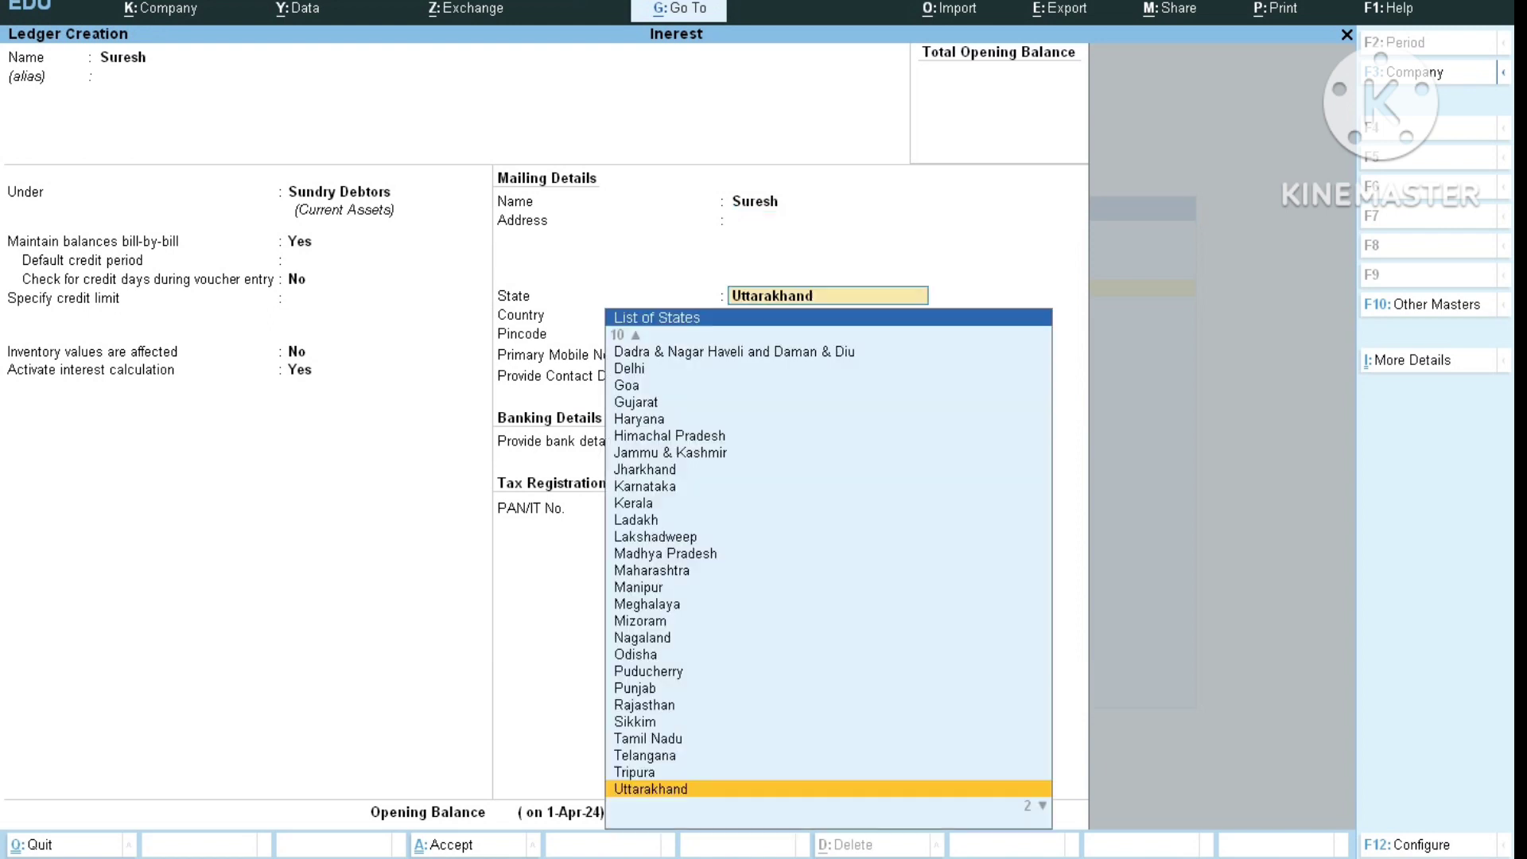
key(Return)
key(Return)
key(Return)
key(Return)
key(Return)
key(Return)
key(Return)
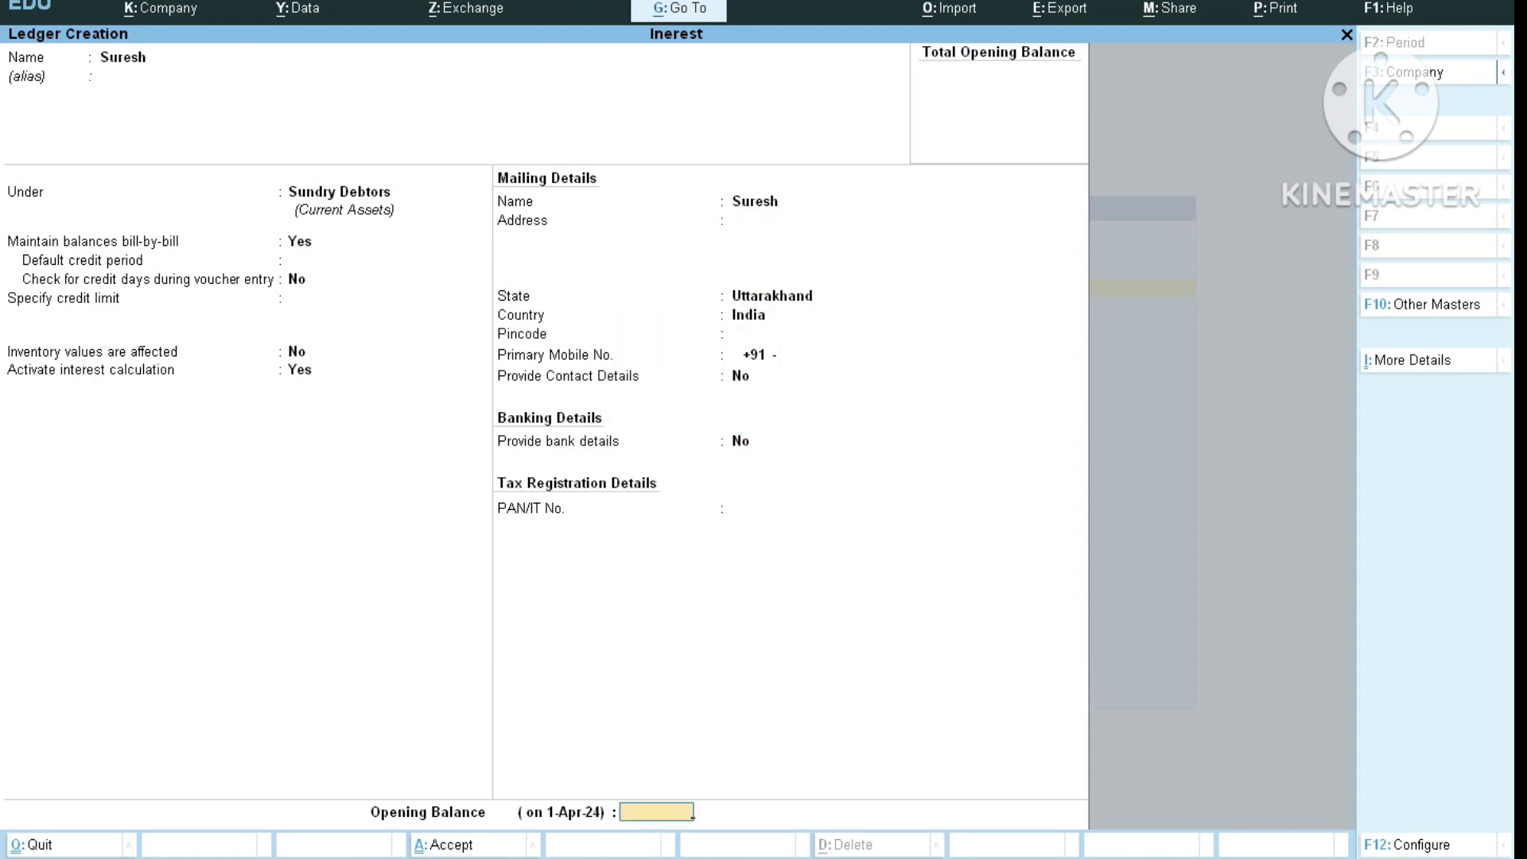
key(Return)
key(Return)
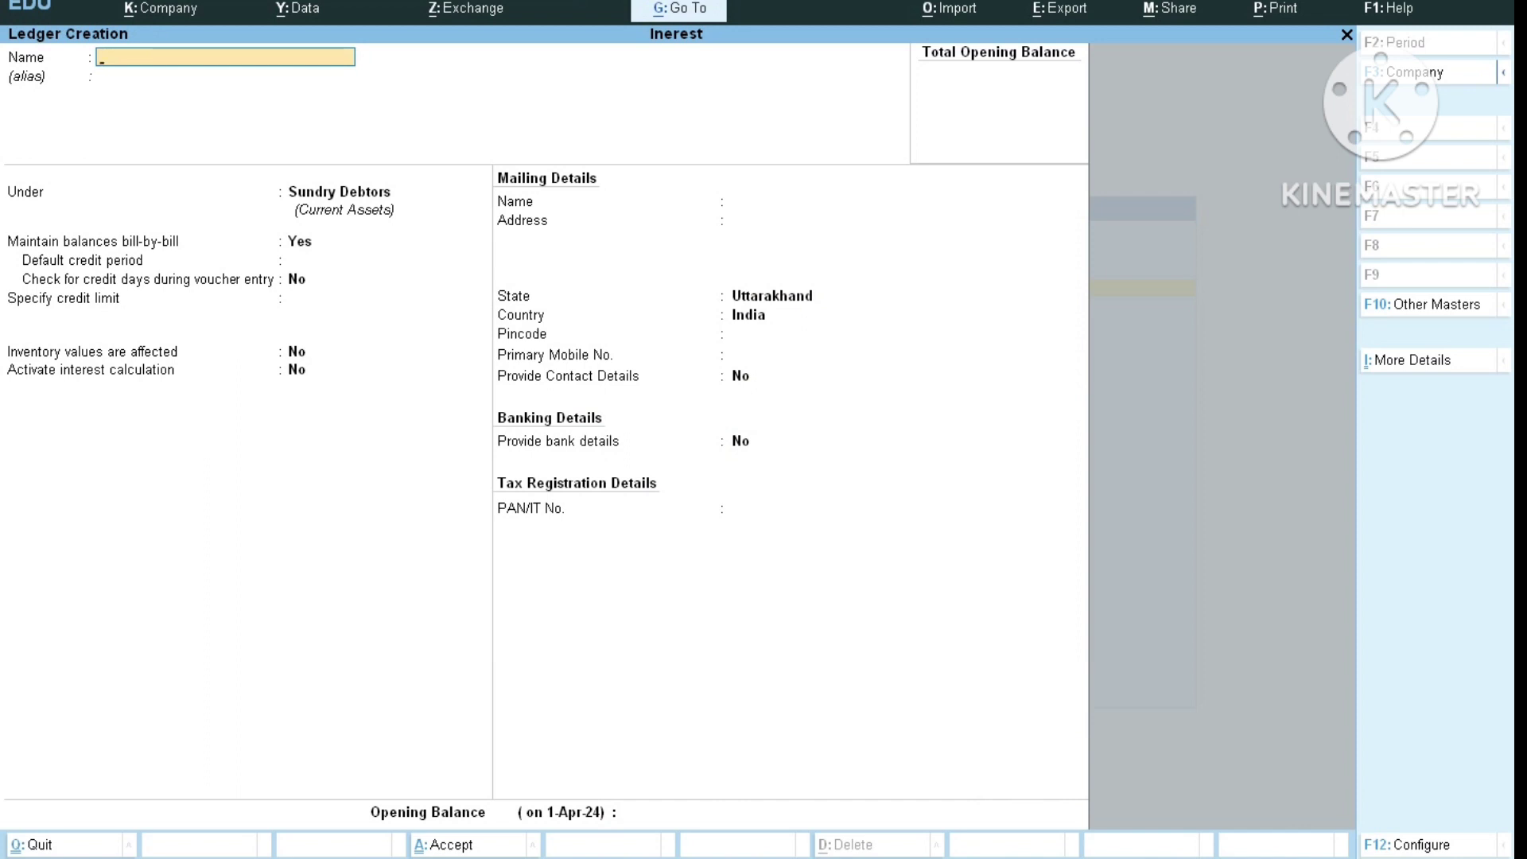
text(Sa)
key(BackSpace)
key(BackSpace)
key(BackSpace)
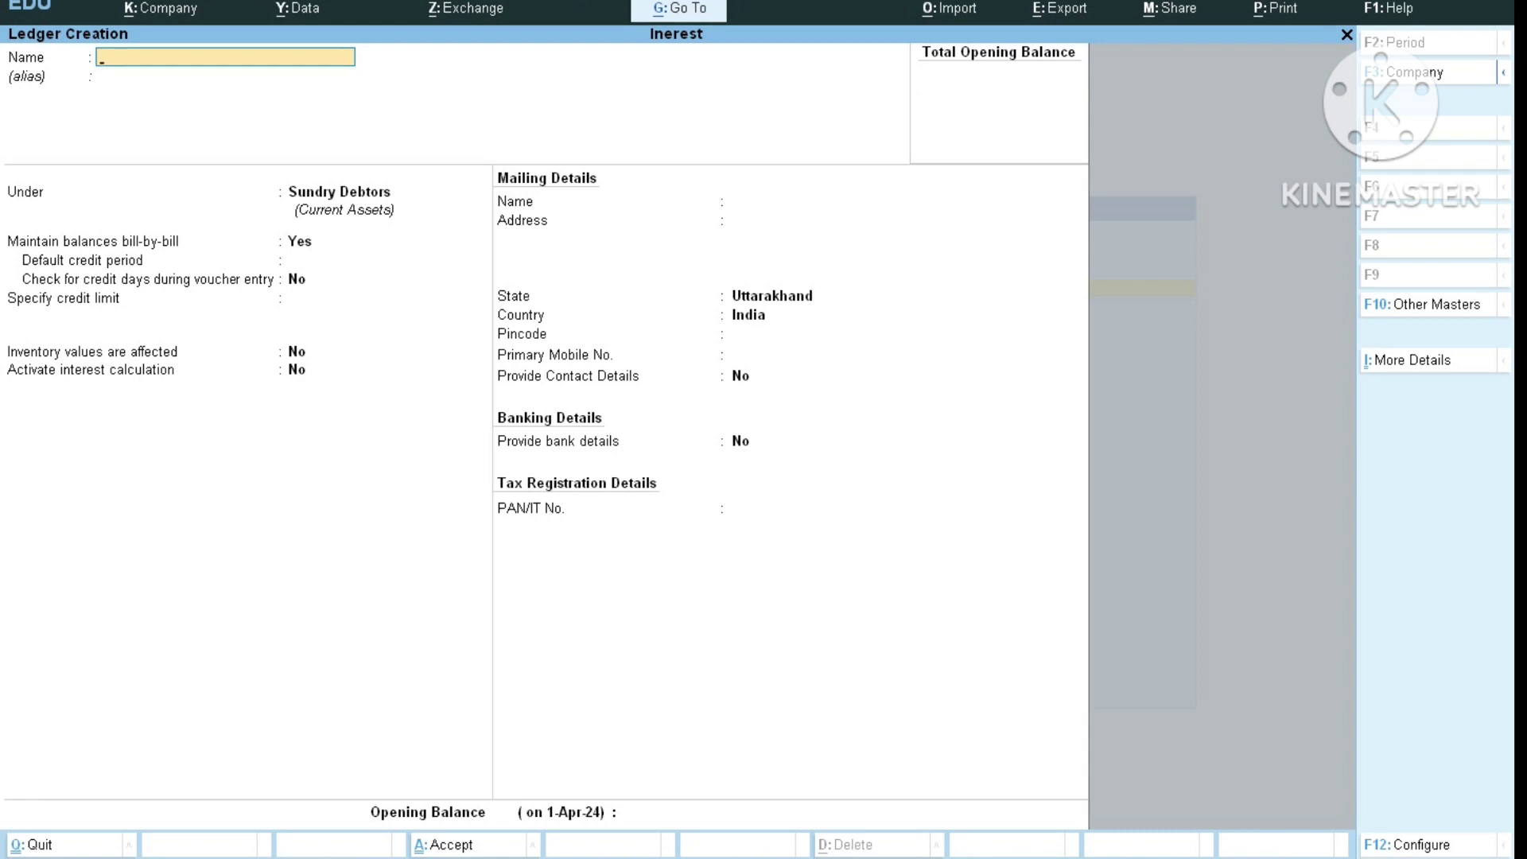
key(Escape)
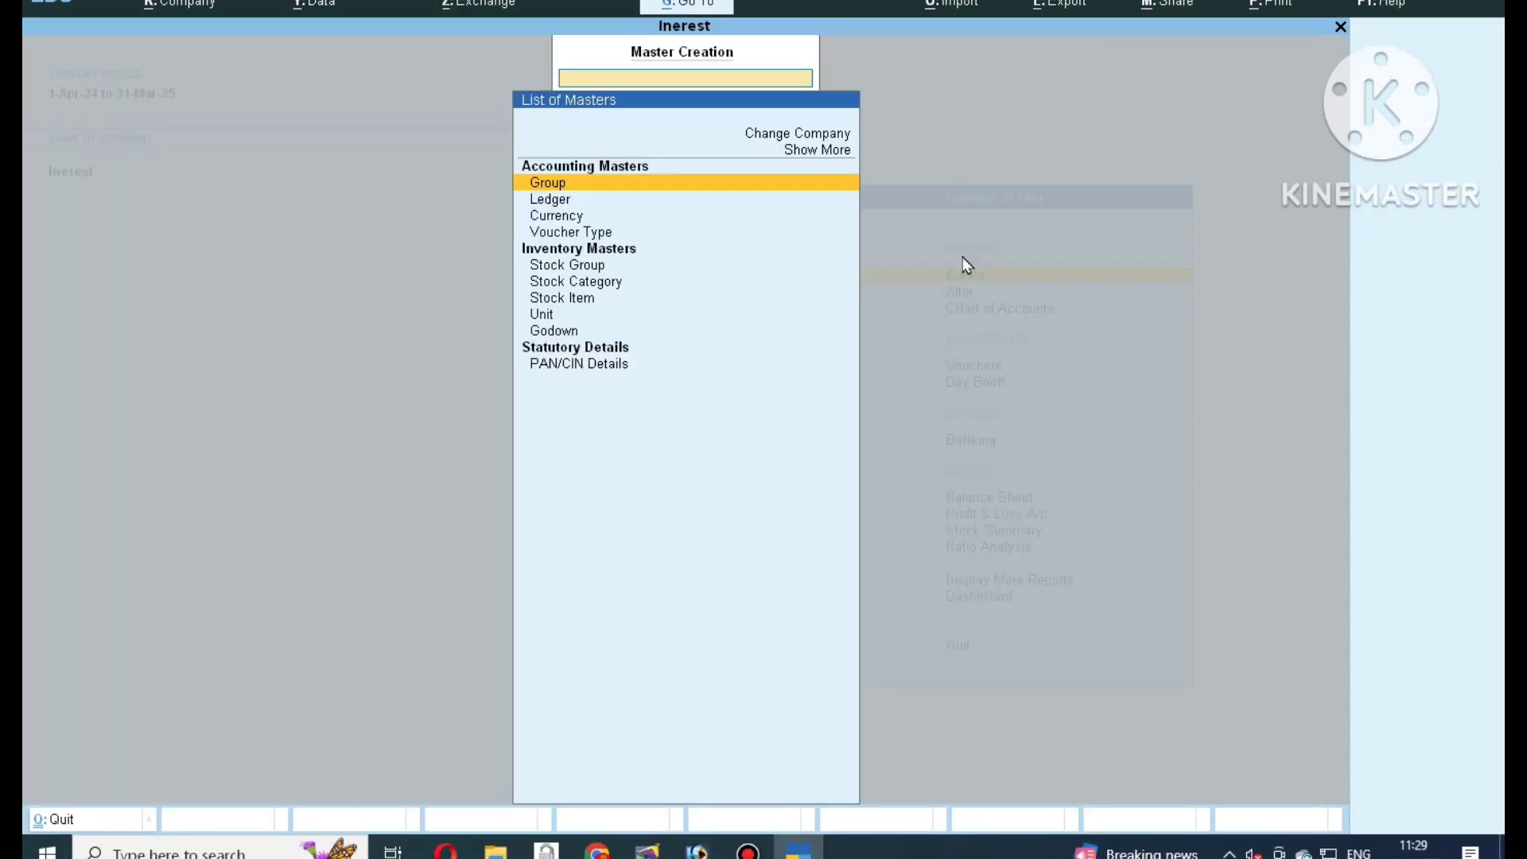
Create a ledger named Sales under Sales Accounts.
key(Down)
key(Return)
text(S)
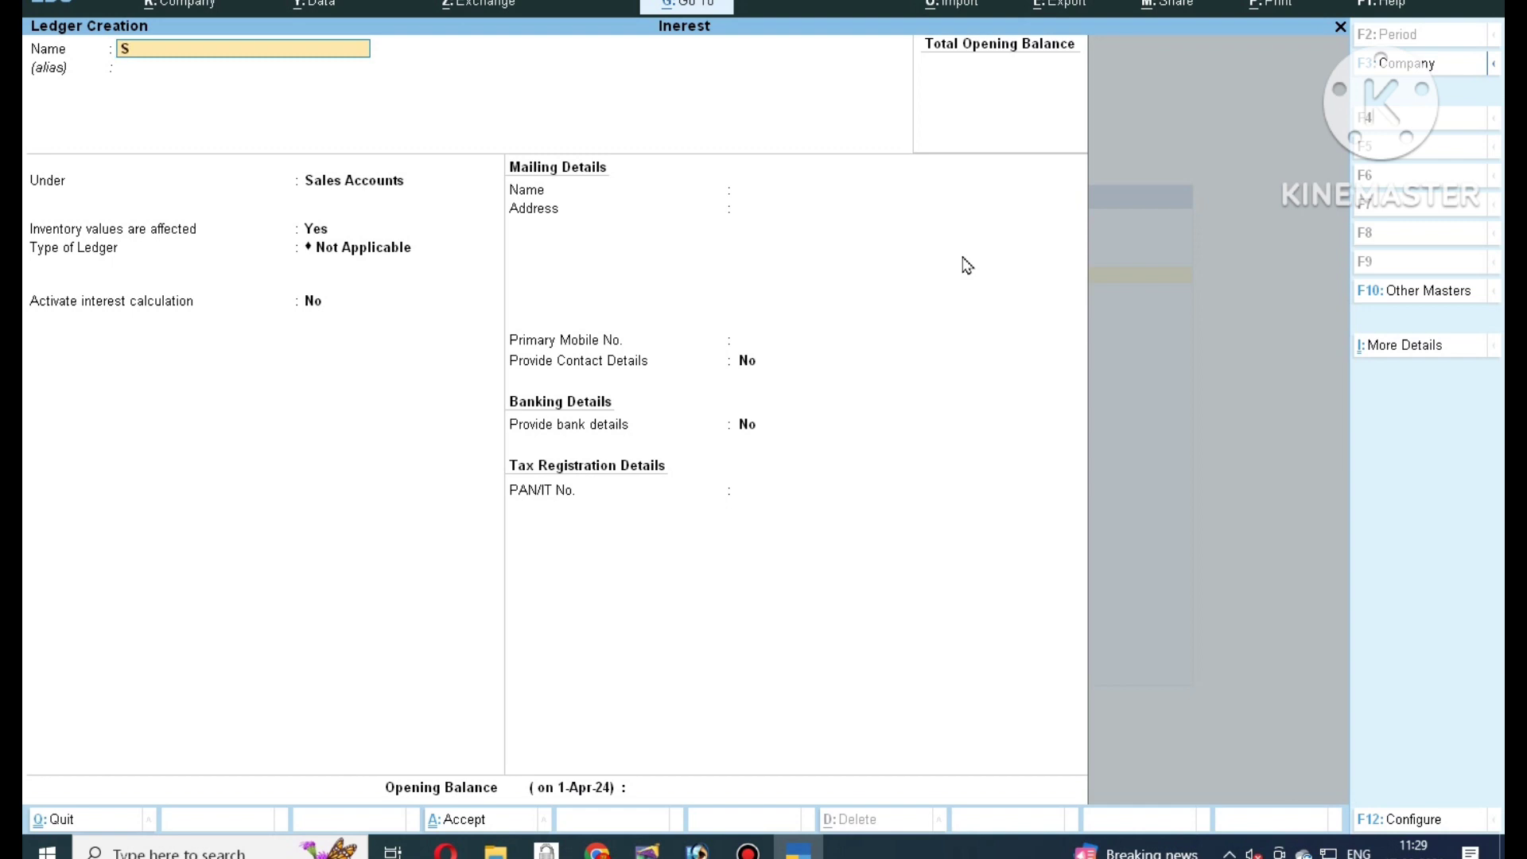
text(ales)
key(Return)
key(Return)
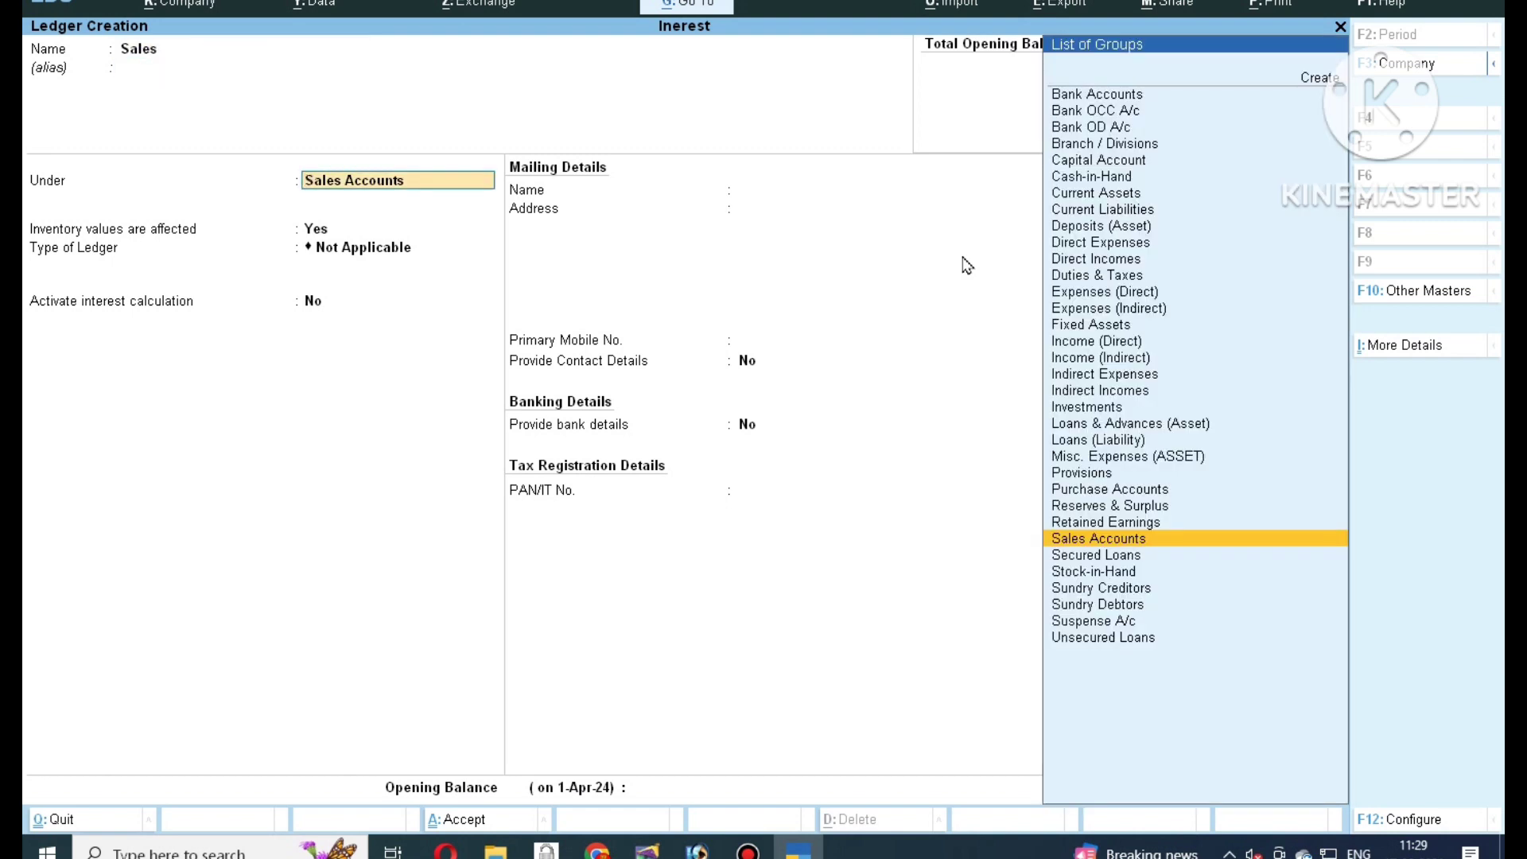
key(Return)
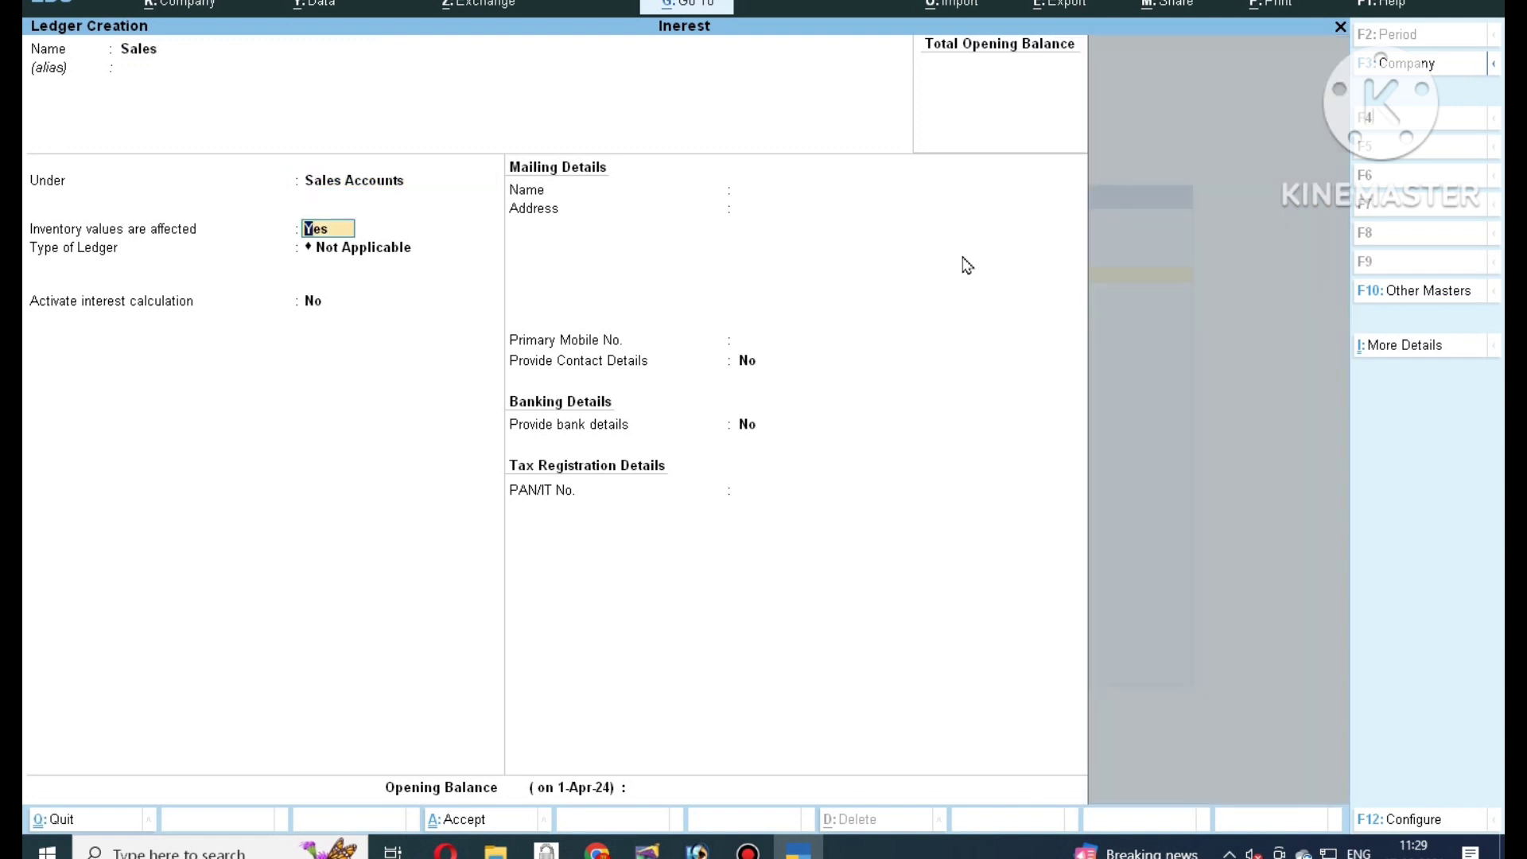
key(Return)
key(Return)
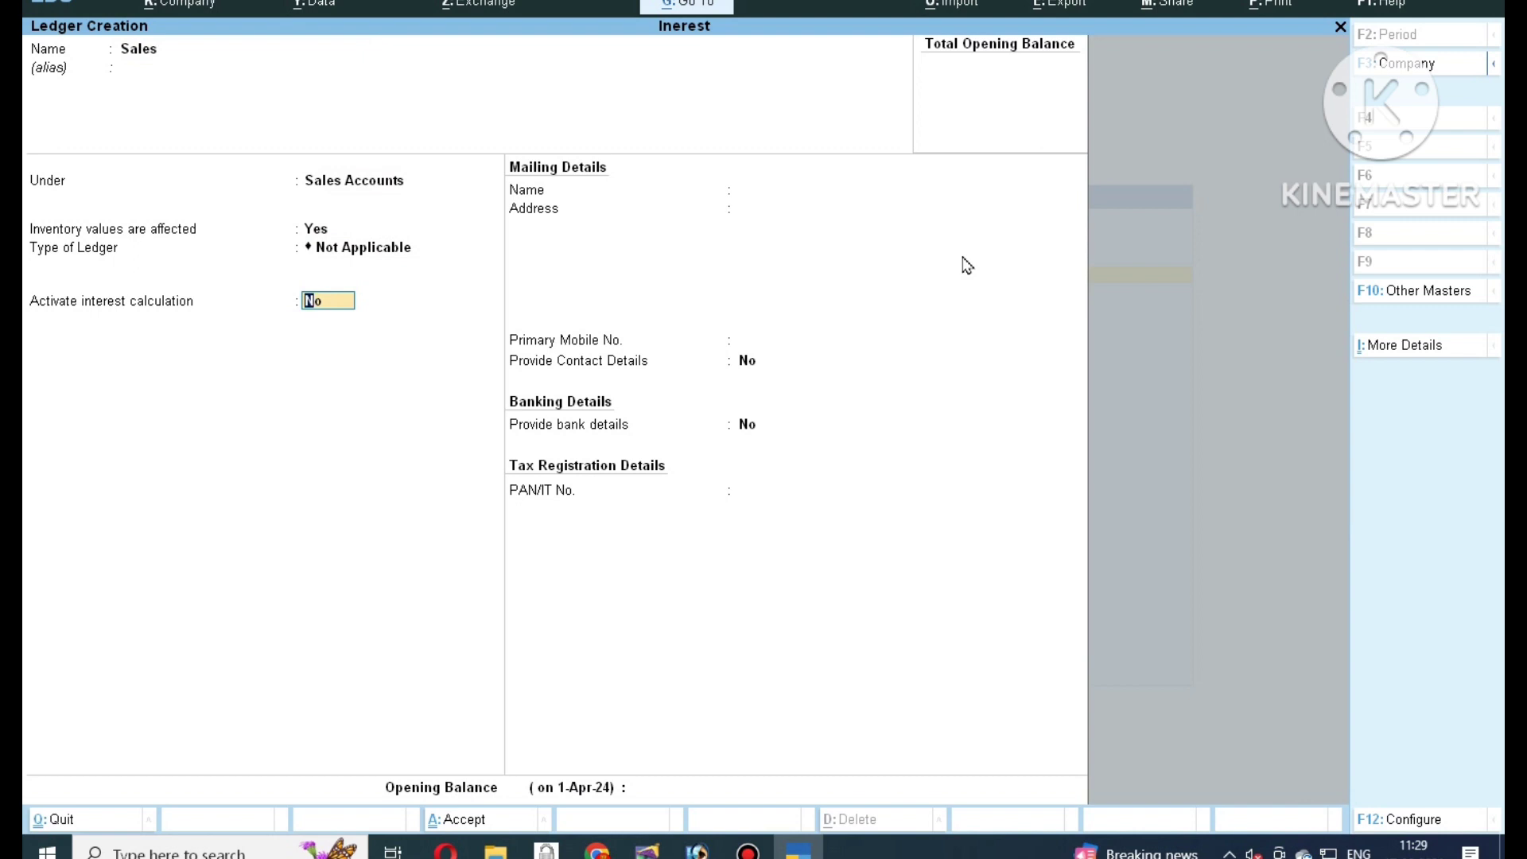
Enable interest on Sales at 5% per calendar year on debit balances only, and save it.
text(yes)
key(Return)
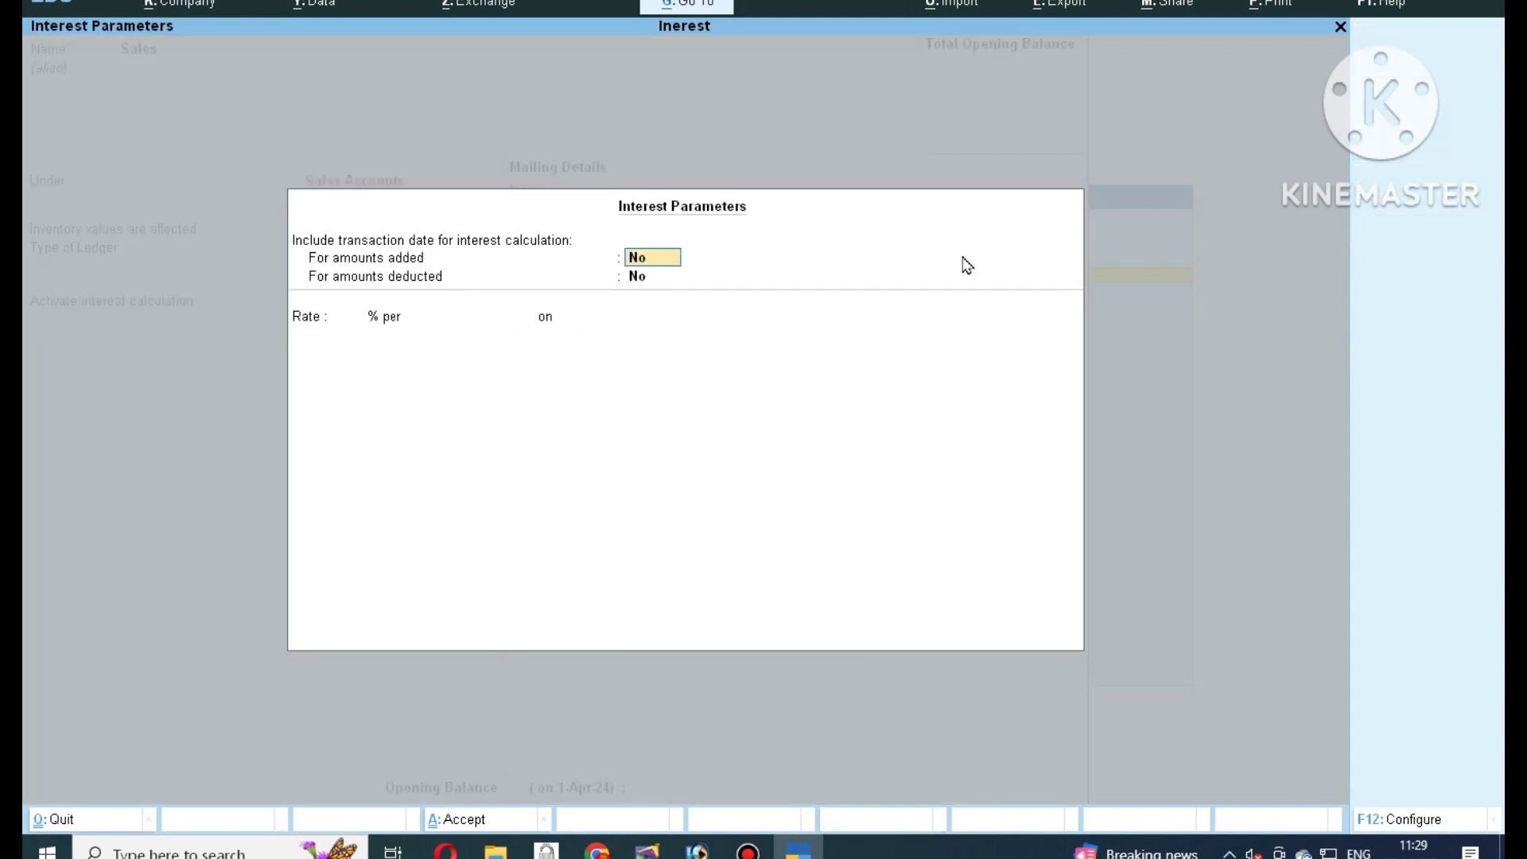
text(yes)
key(Return)
key(Return)
text(5)
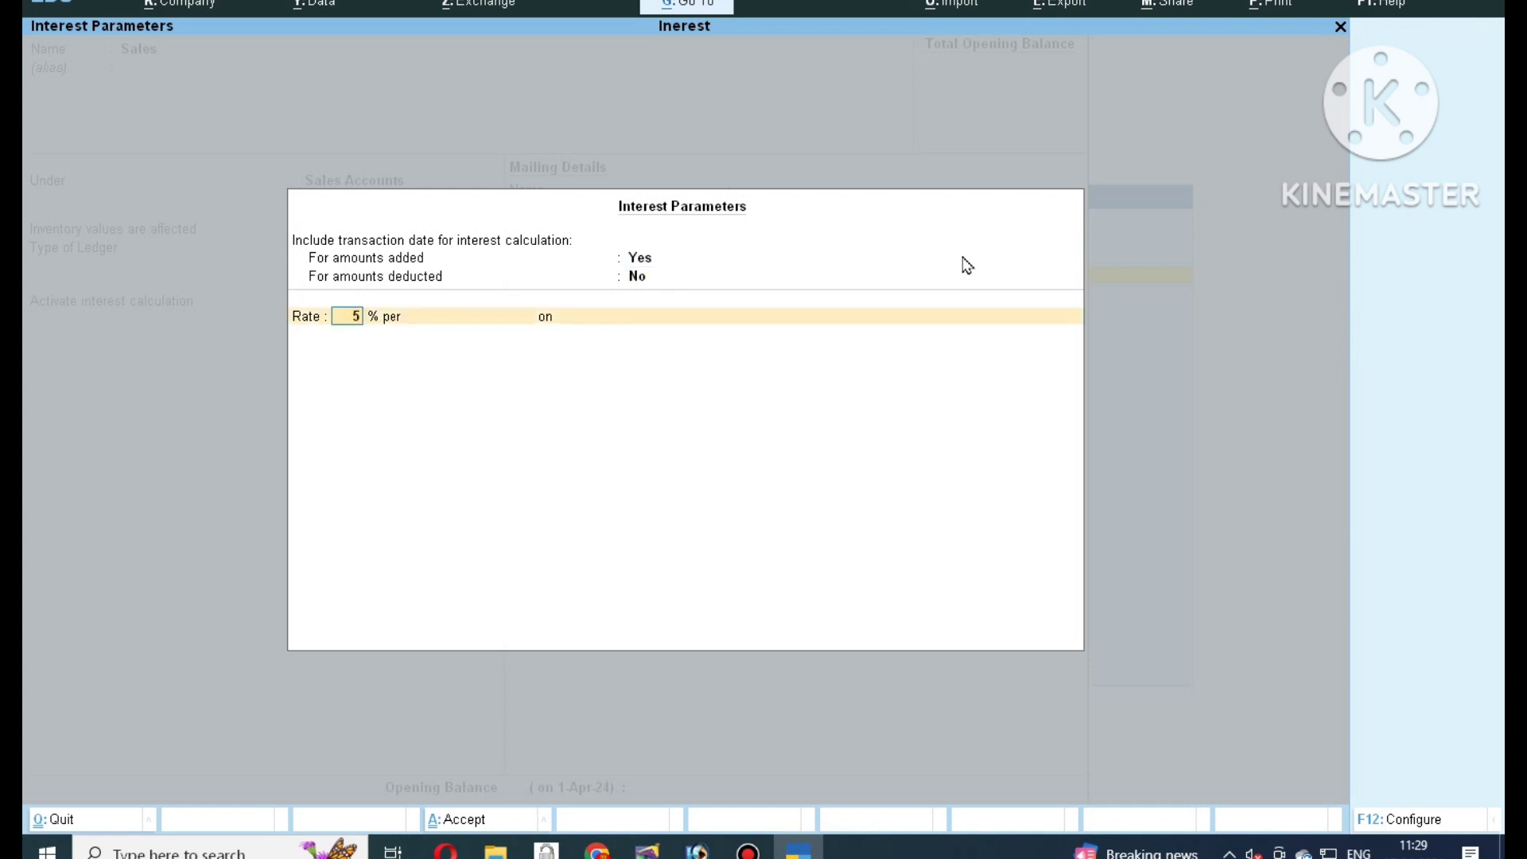
key(Return)
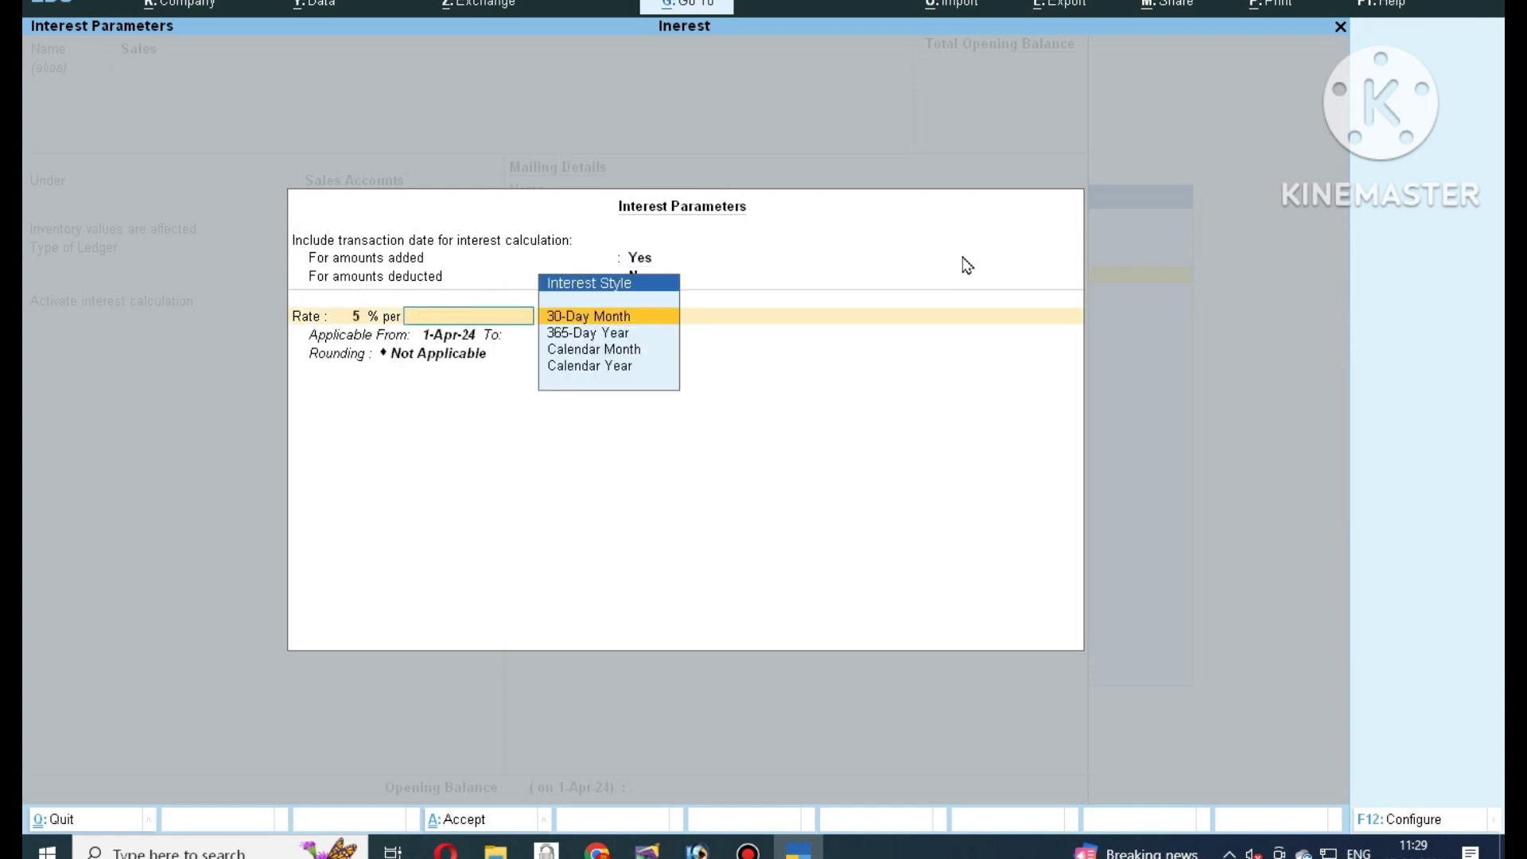
key(Down)
key(Down)
key(Down)
key(Return)
key(Down)
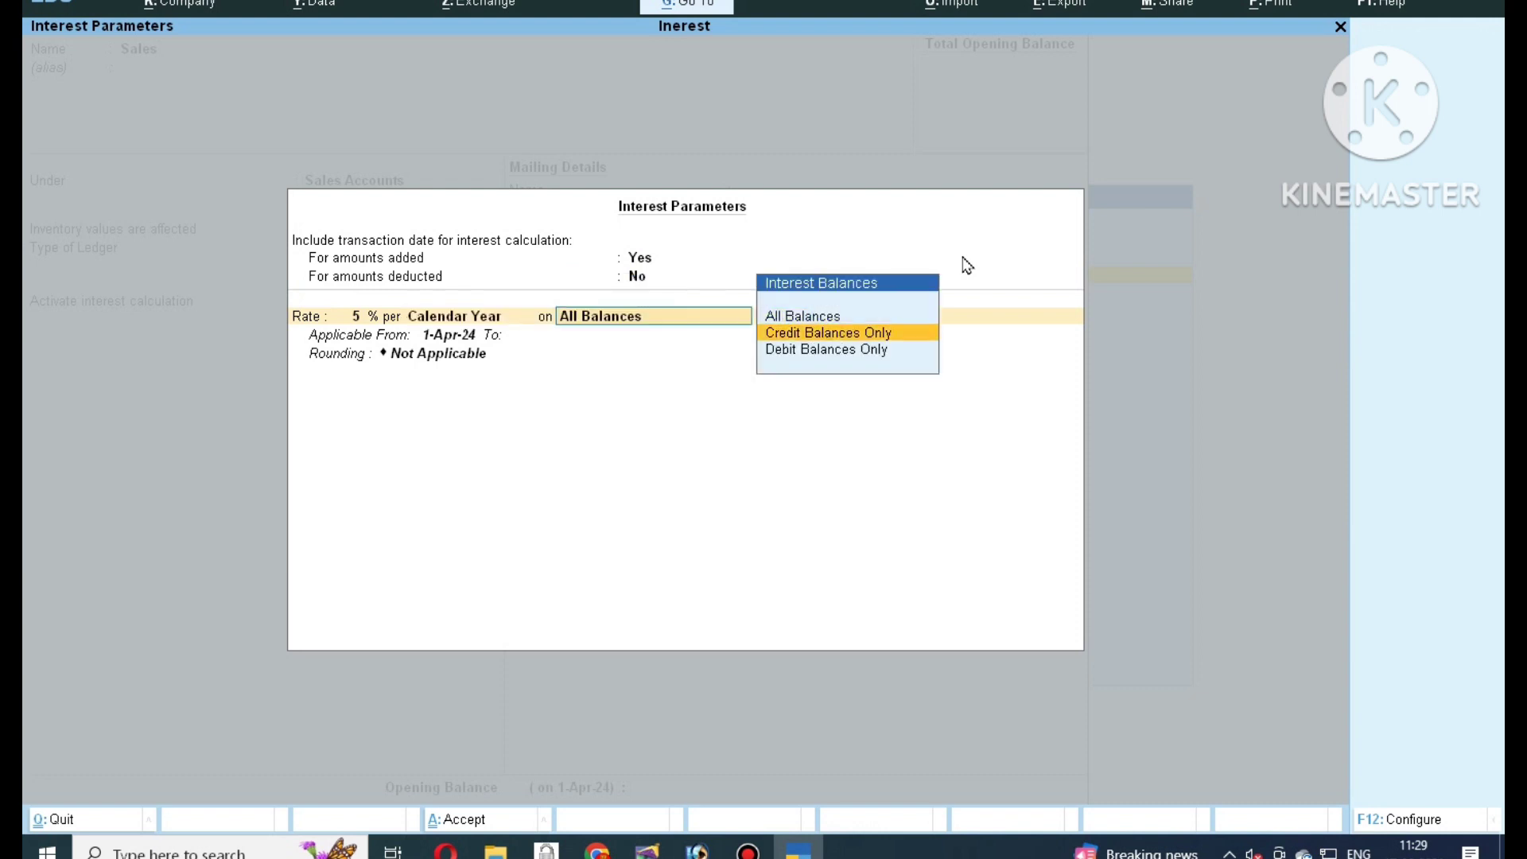
key(Down)
key(Return)
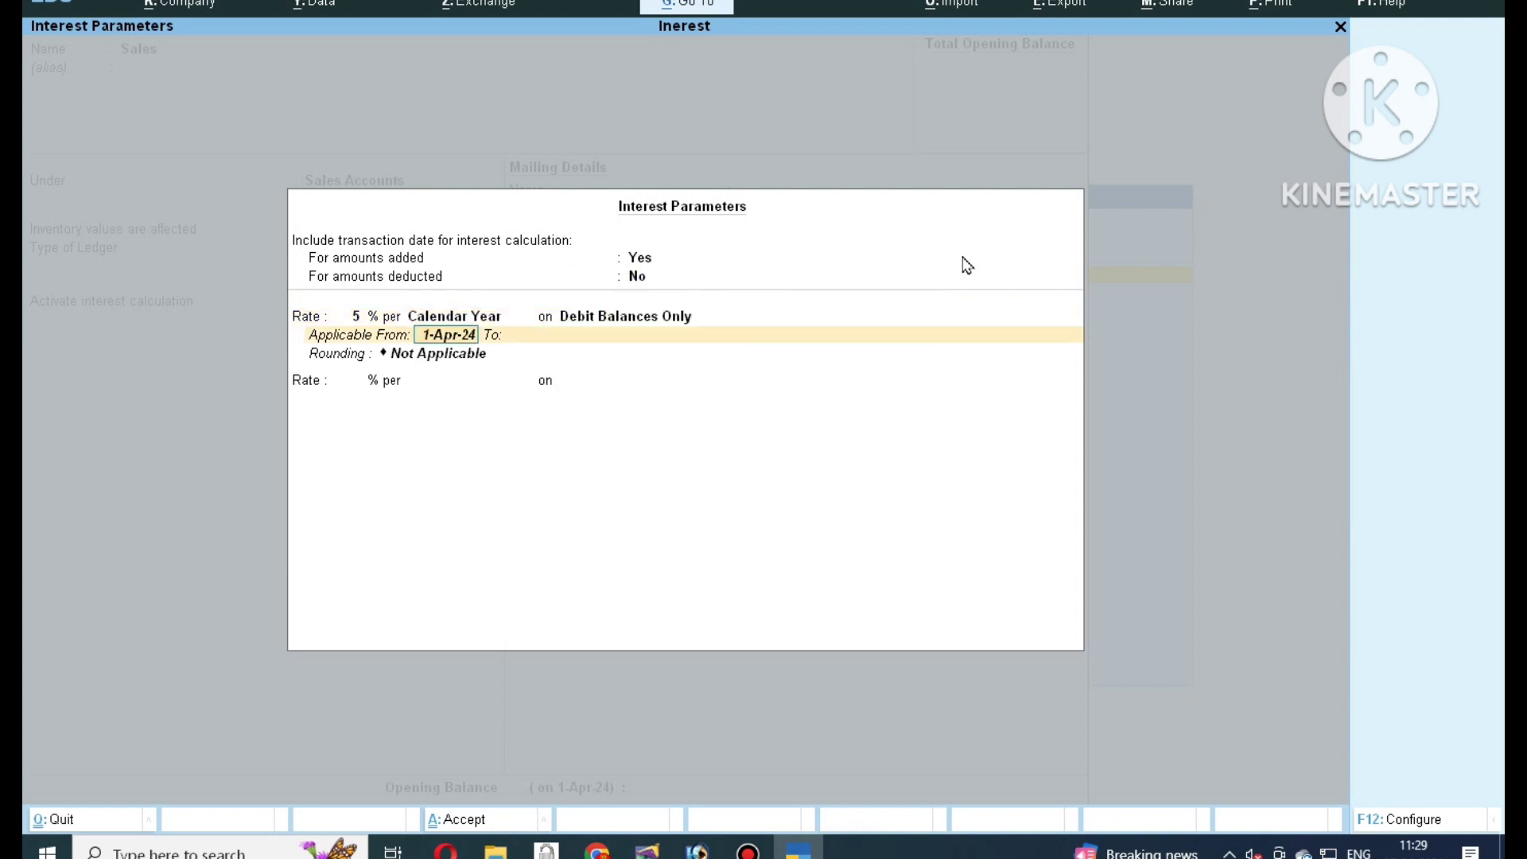
key(ctrl+a)
key(ctrl+a)
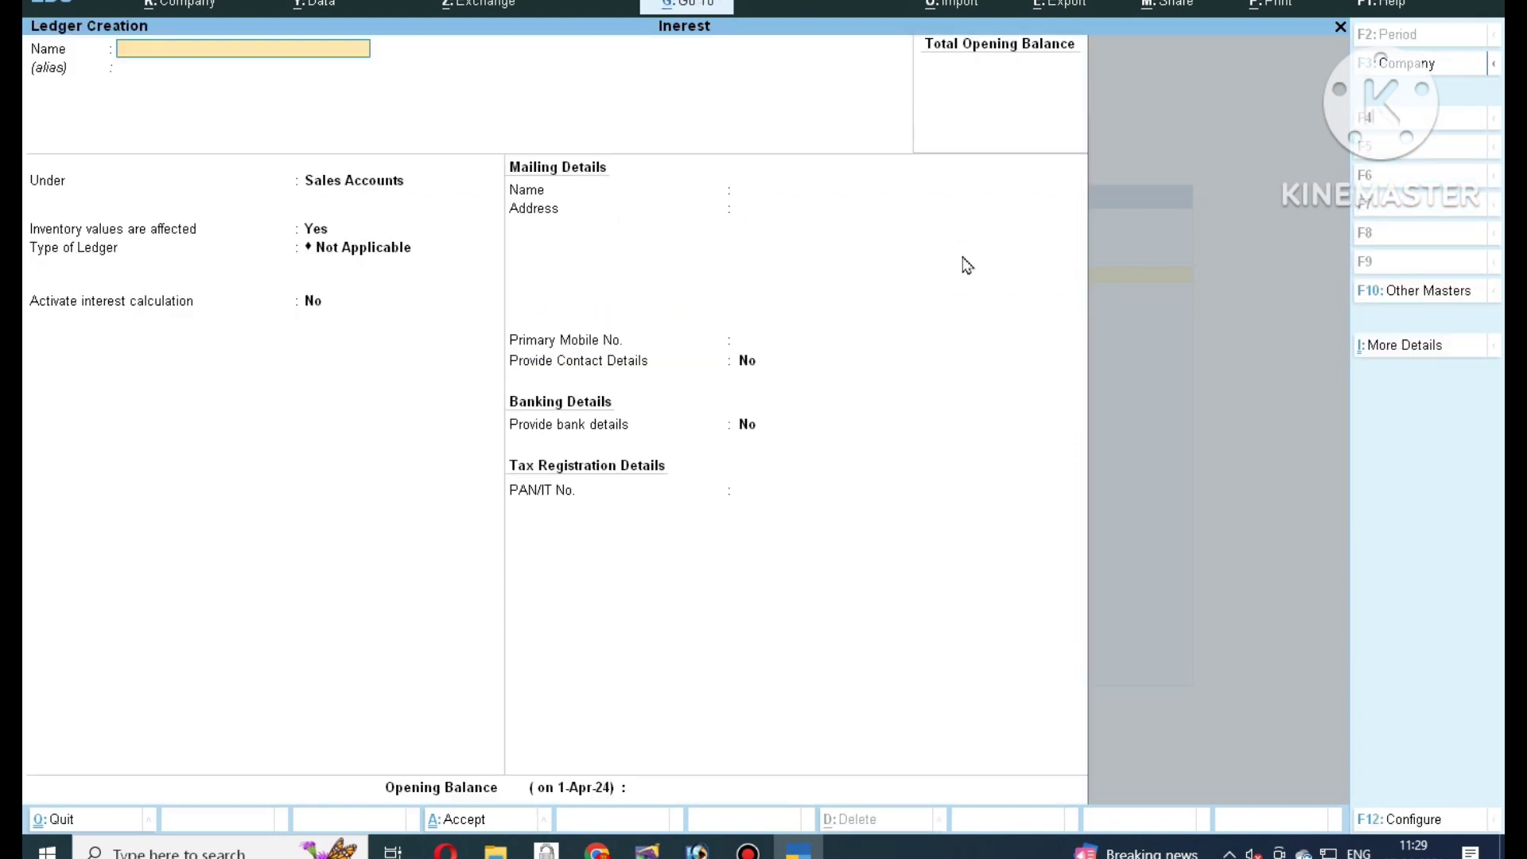
key(Escape)
Open a Sales voucher with the customer ledger as the debit party.
key(y)
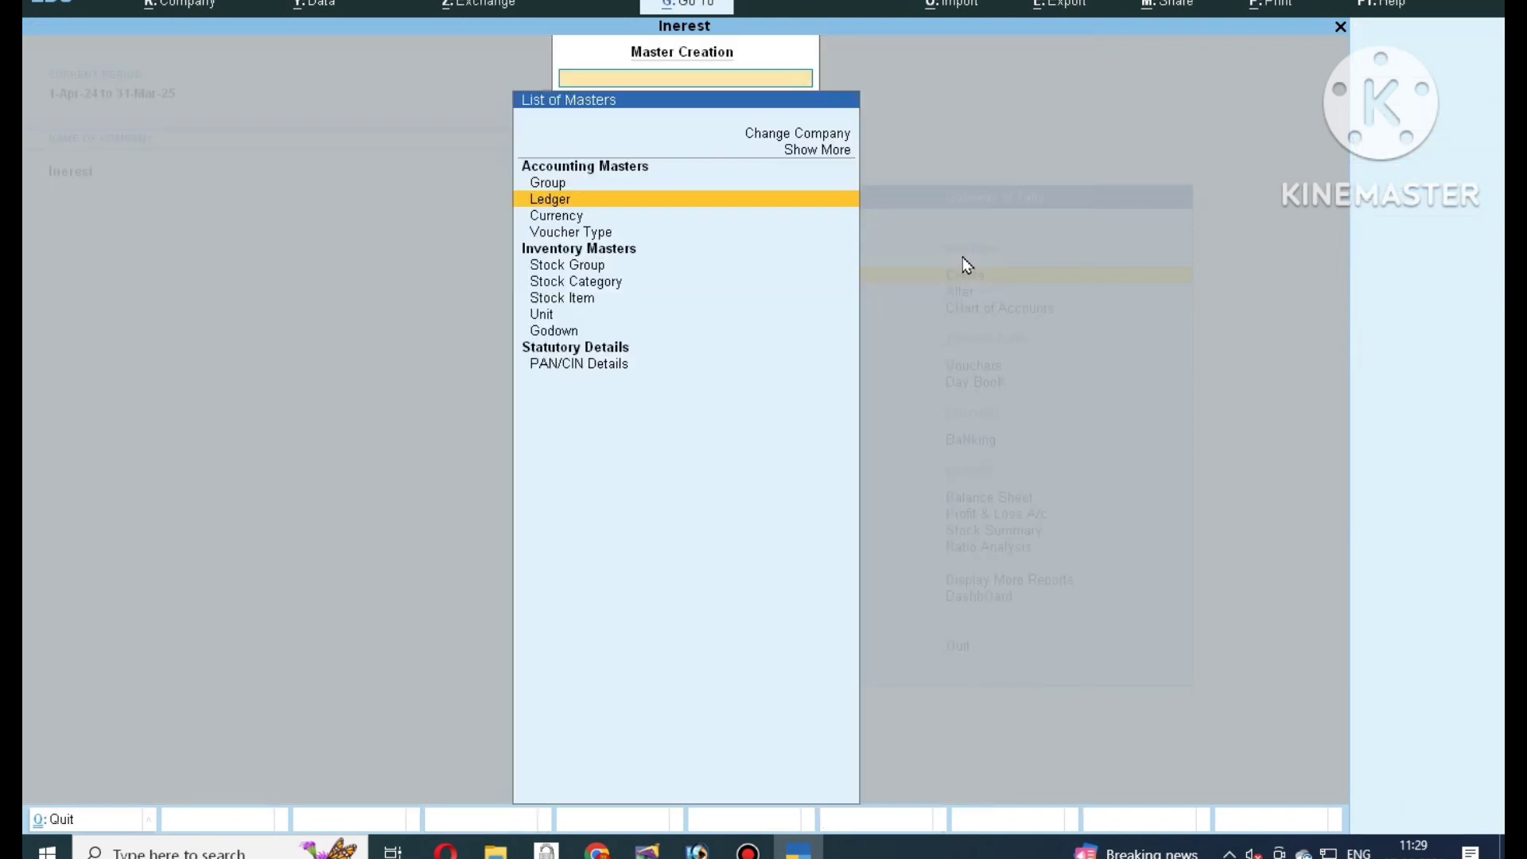
key(Escape)
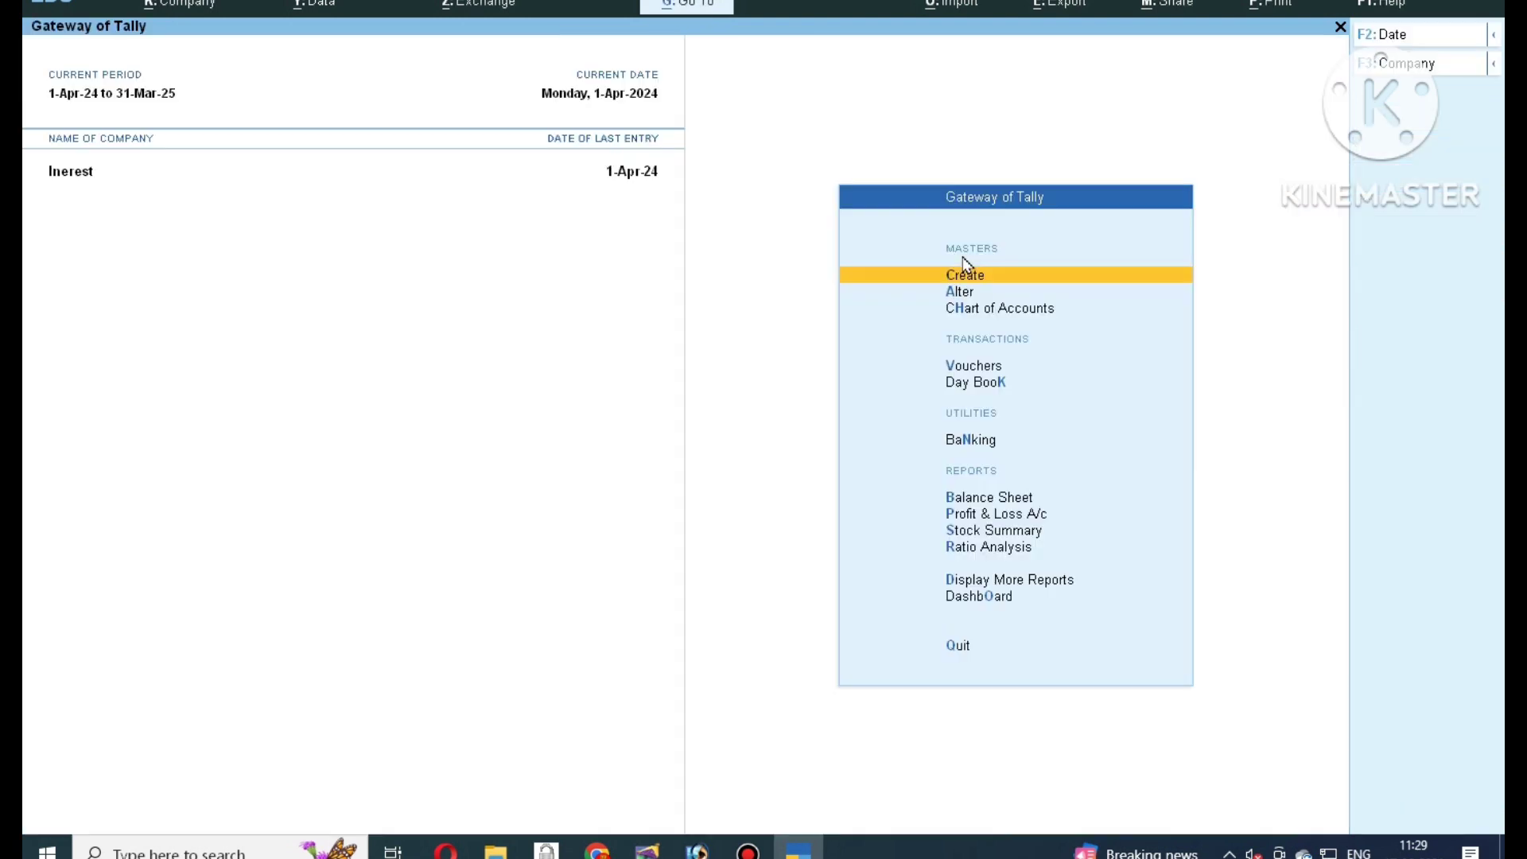
key(Down)
key(Down)
key(Down)
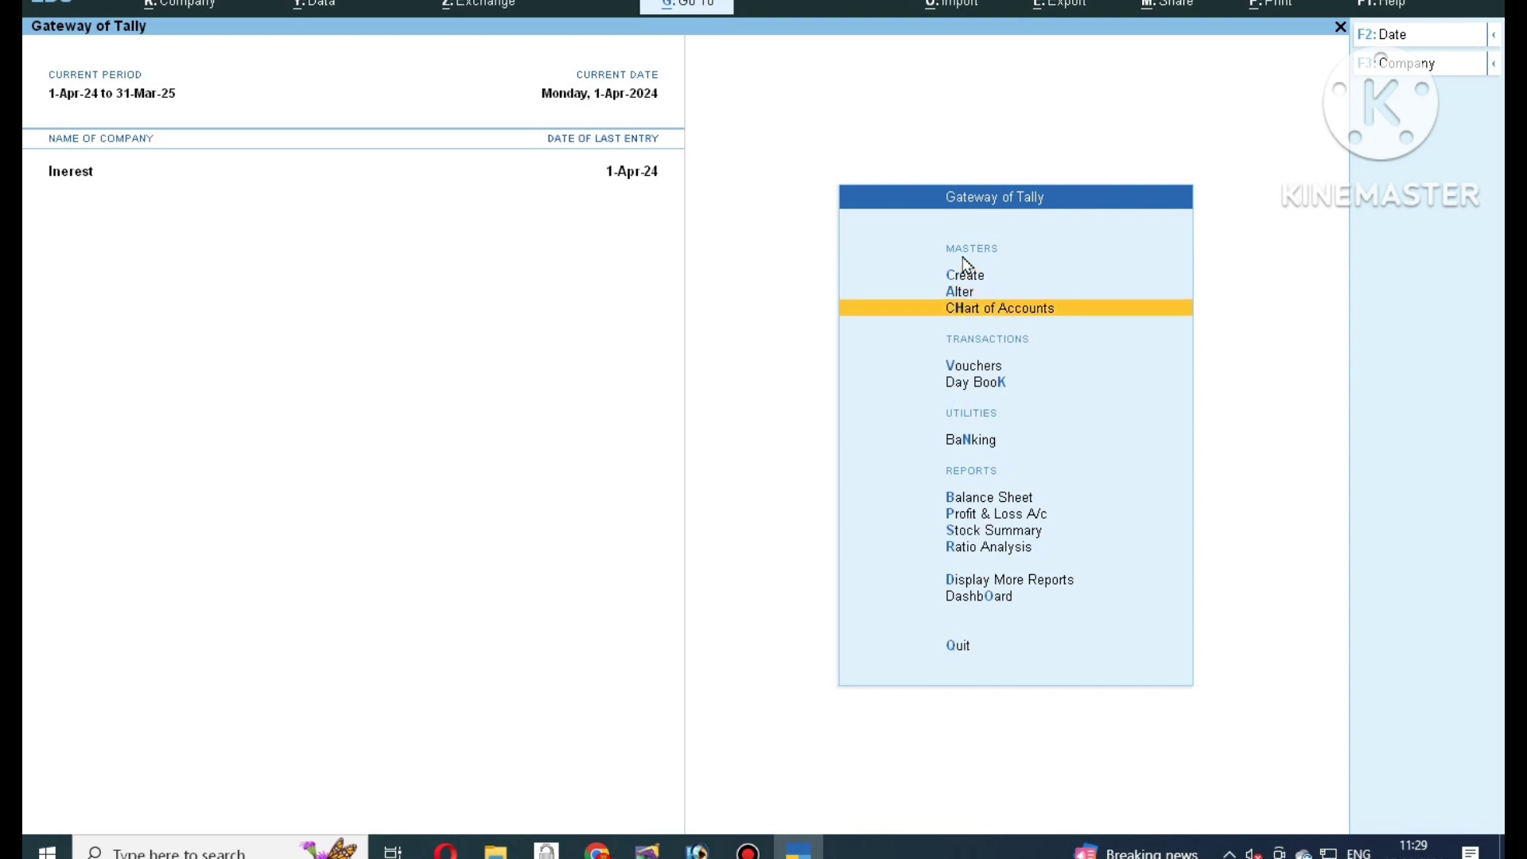
key(Return)
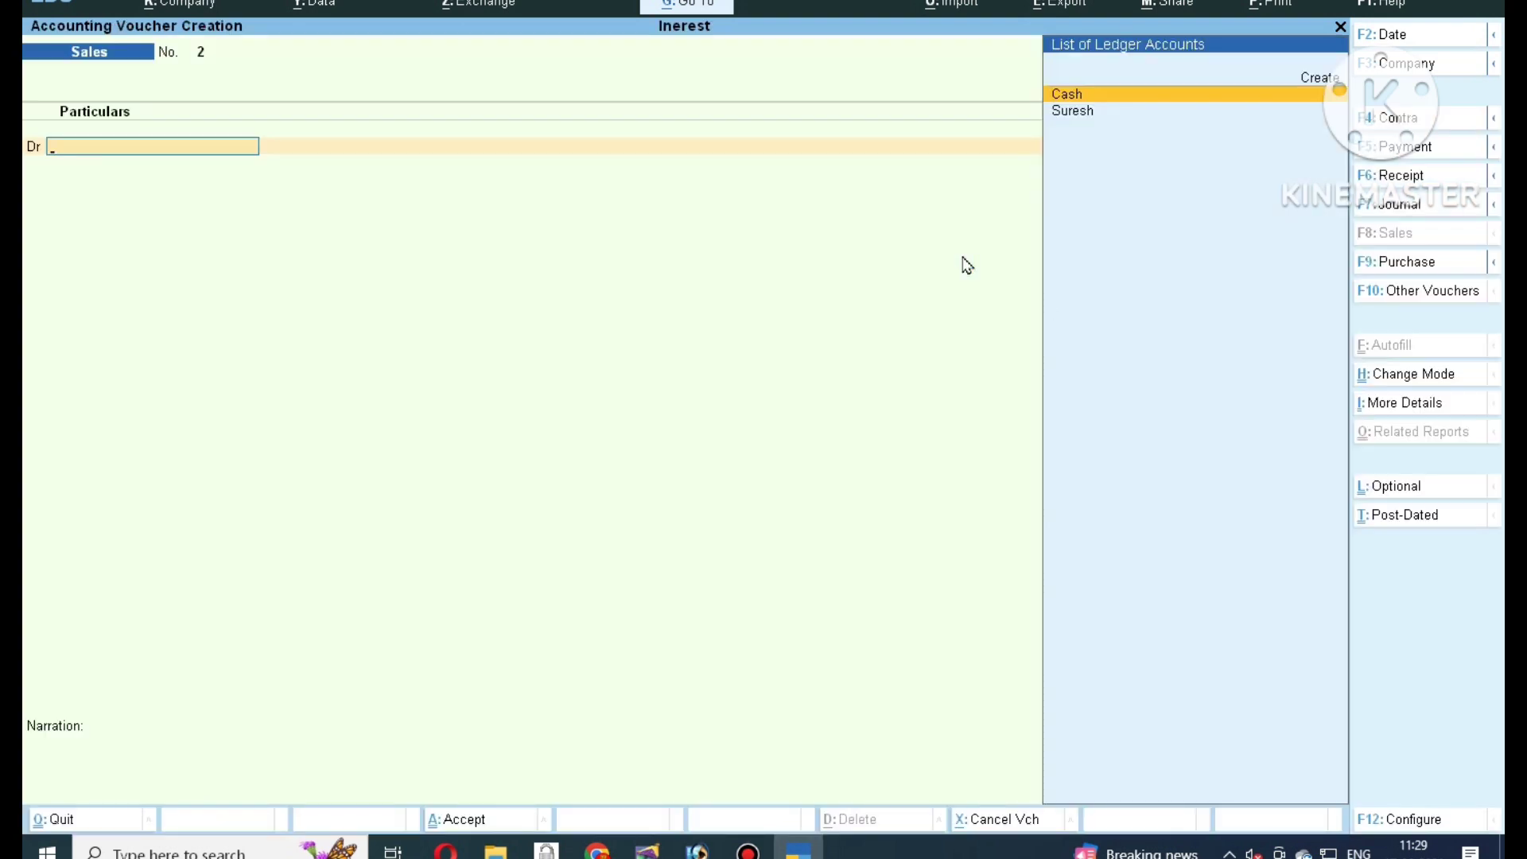
key(F8)
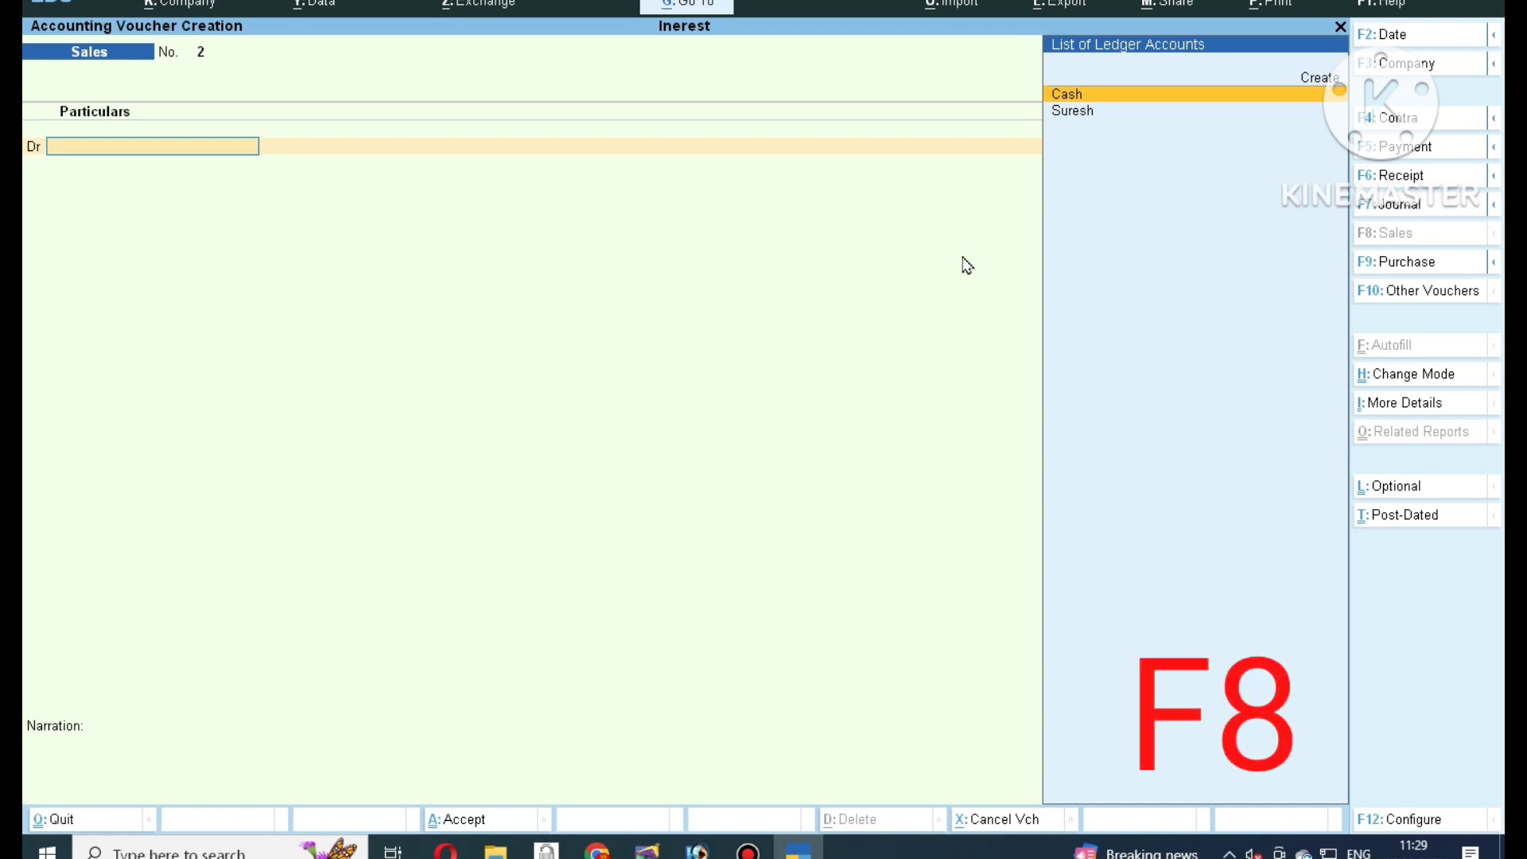
key(Down)
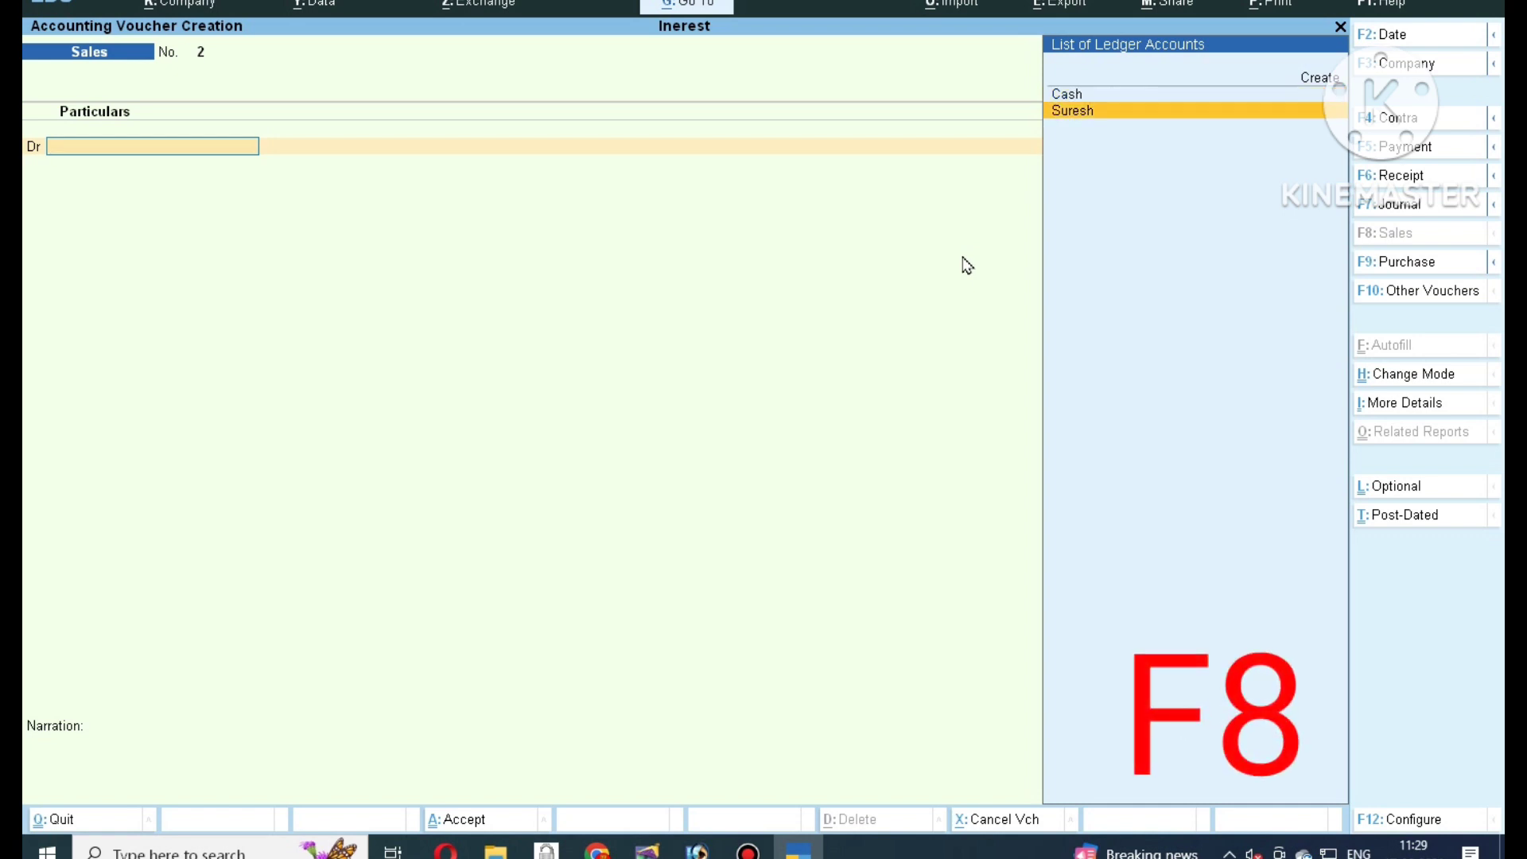
key(Return)
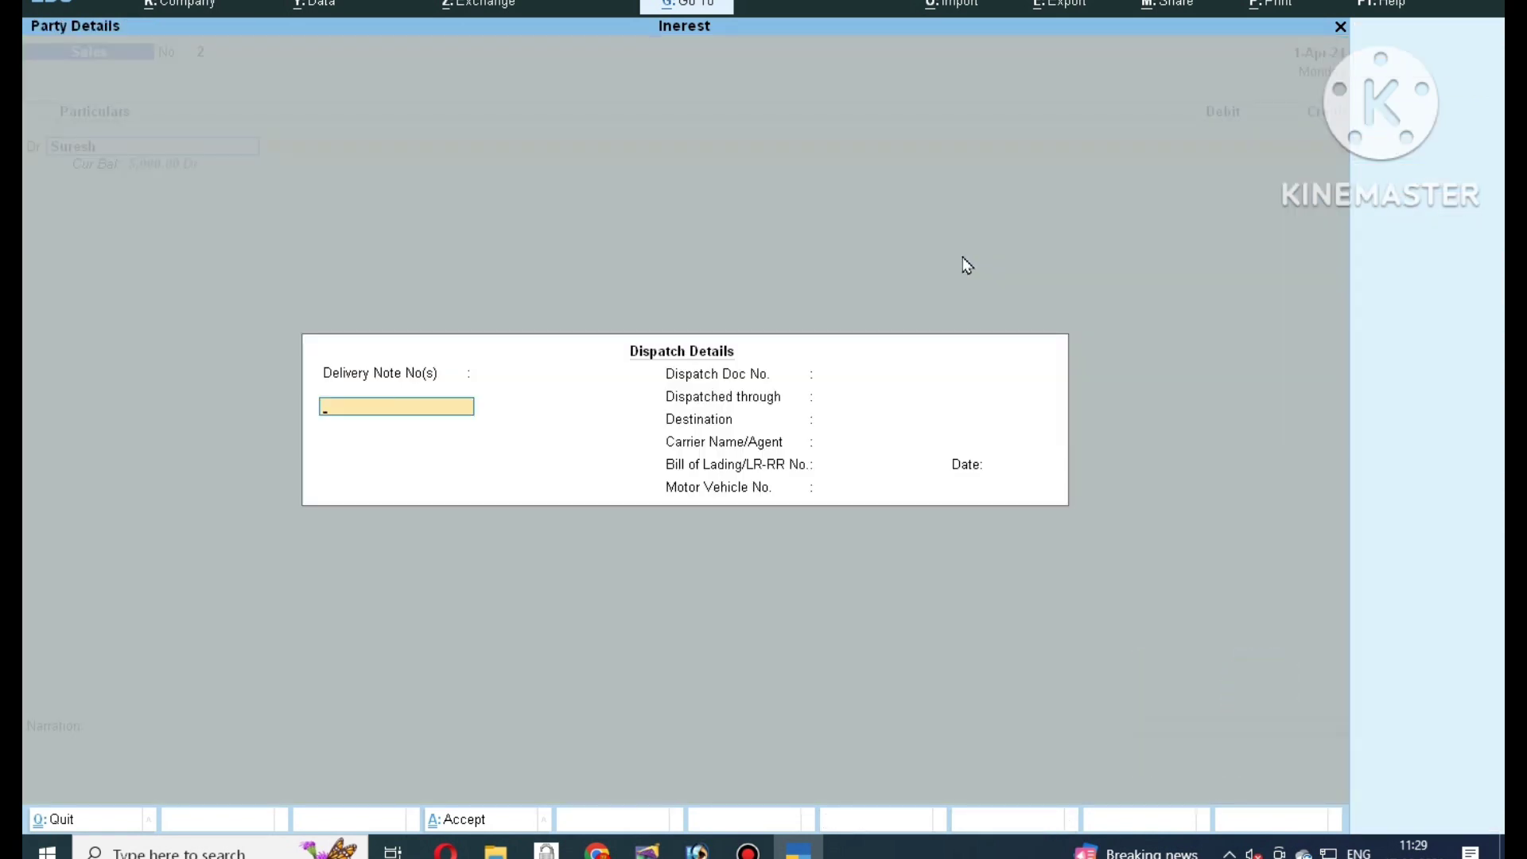
key(Return)
key(ctrl+a)
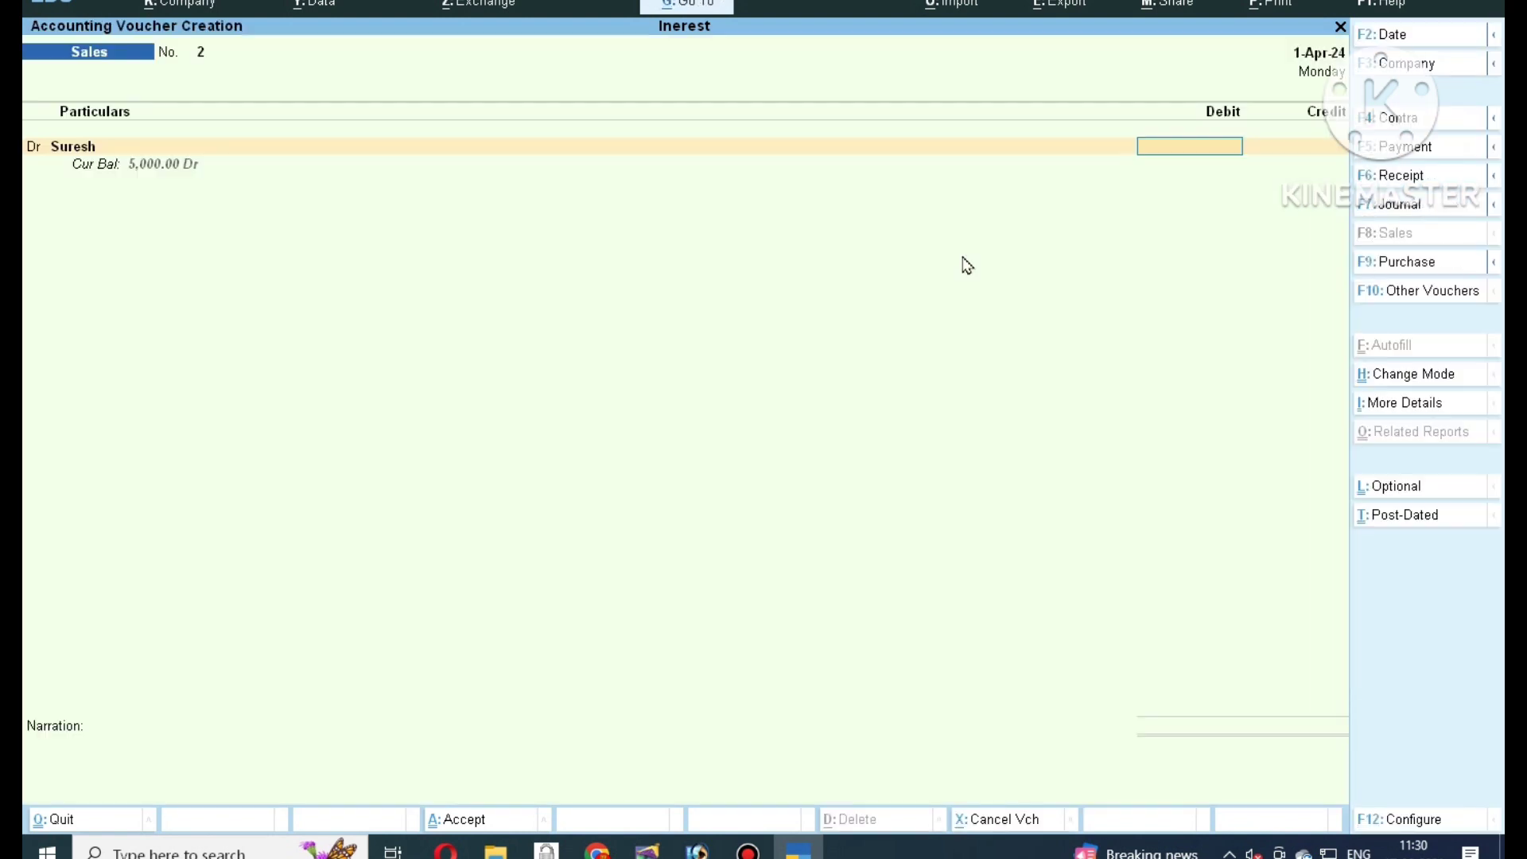
Debit the customer 5,000 under new ref 2 due 1-Apr-25, credit Saless, and save.
text(5000)
key(Return)
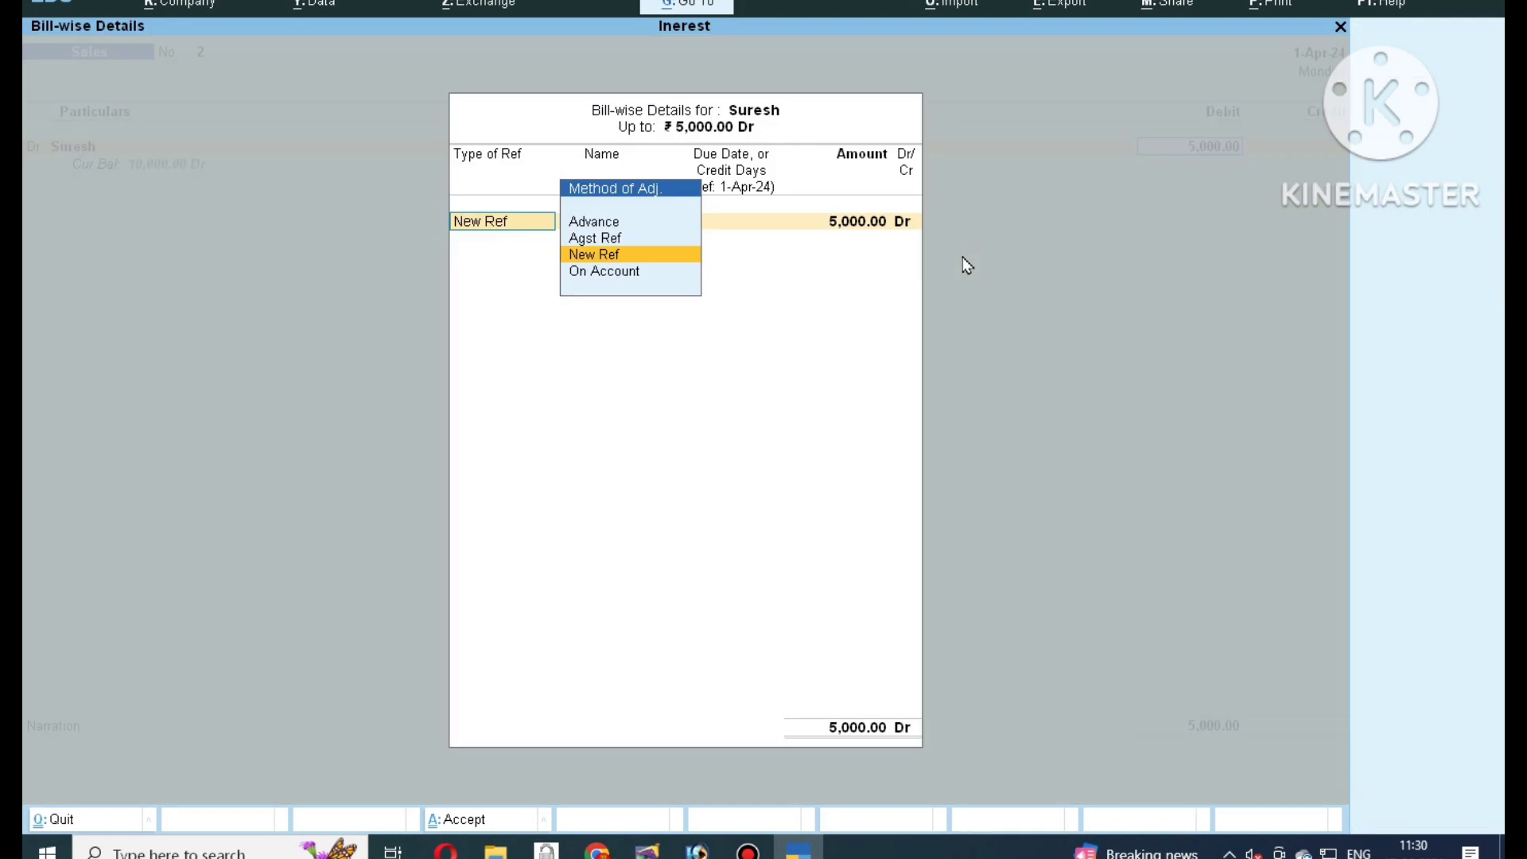
key(Return)
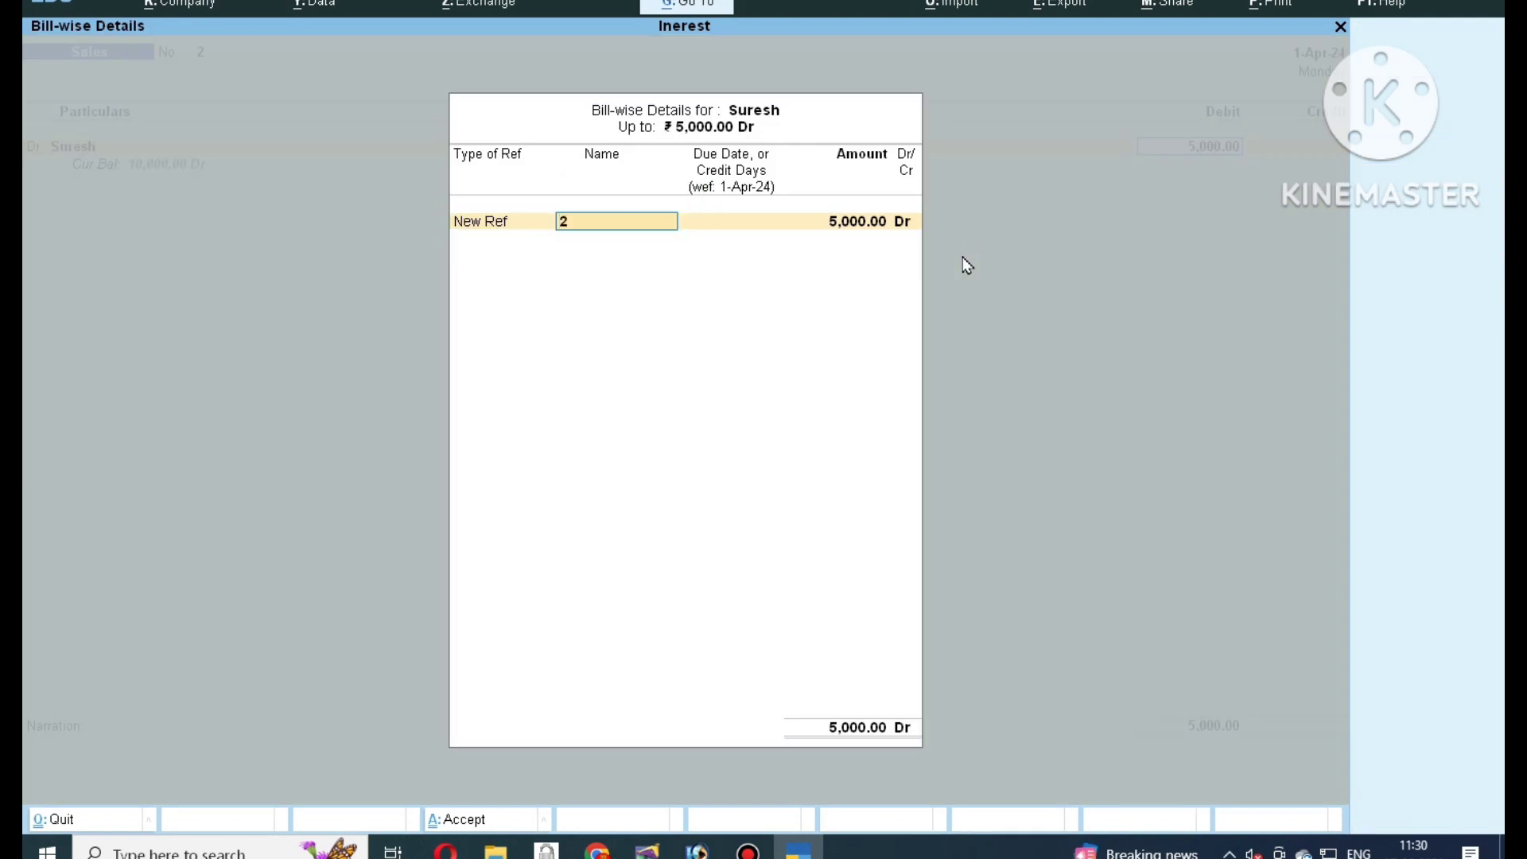
key(Return)
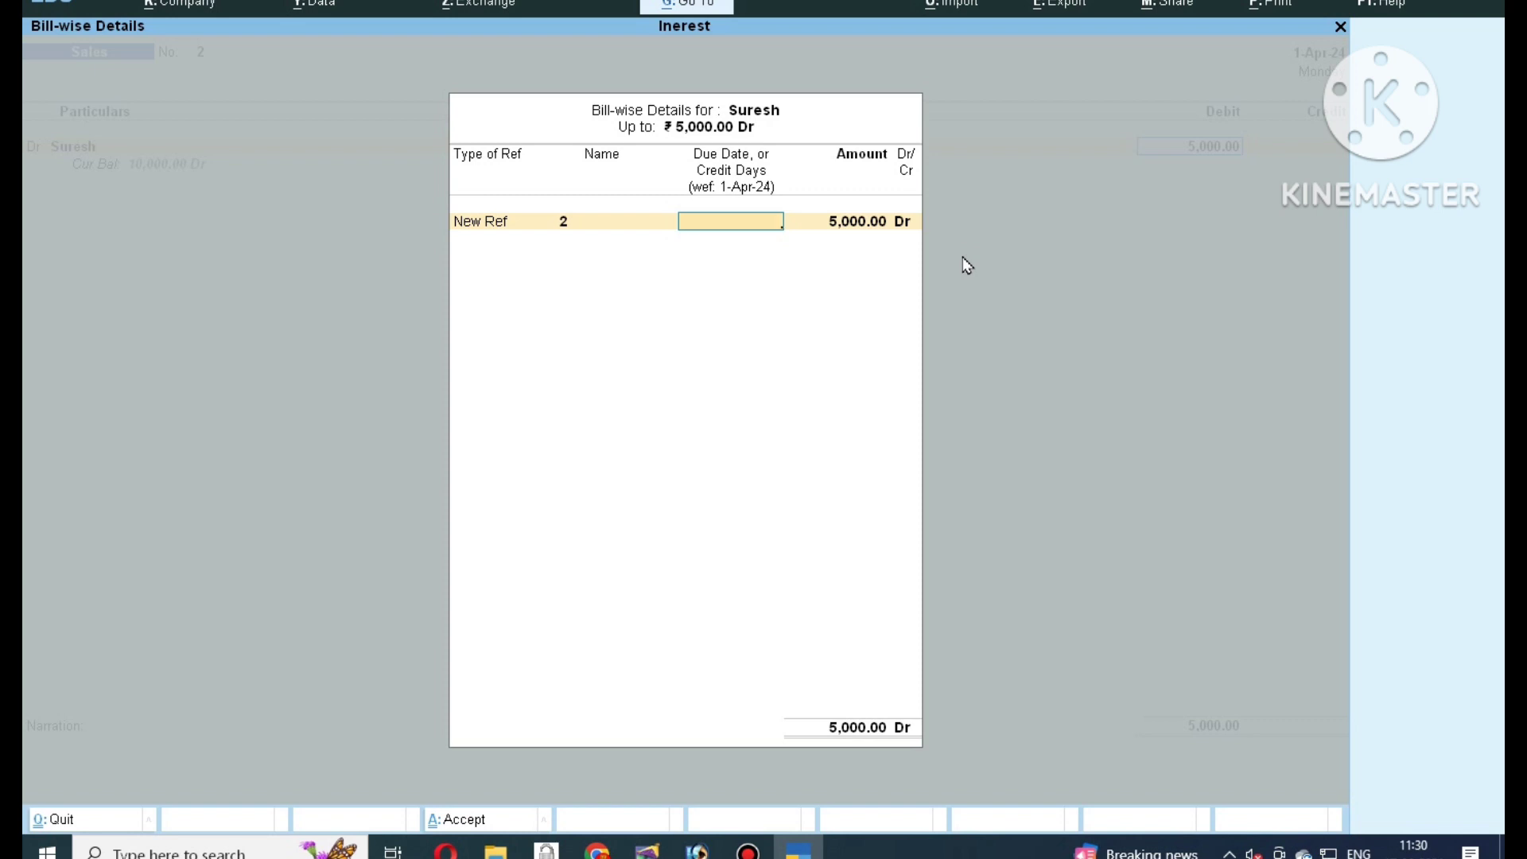
text(-4-2025)
key(Return)
key(Return)
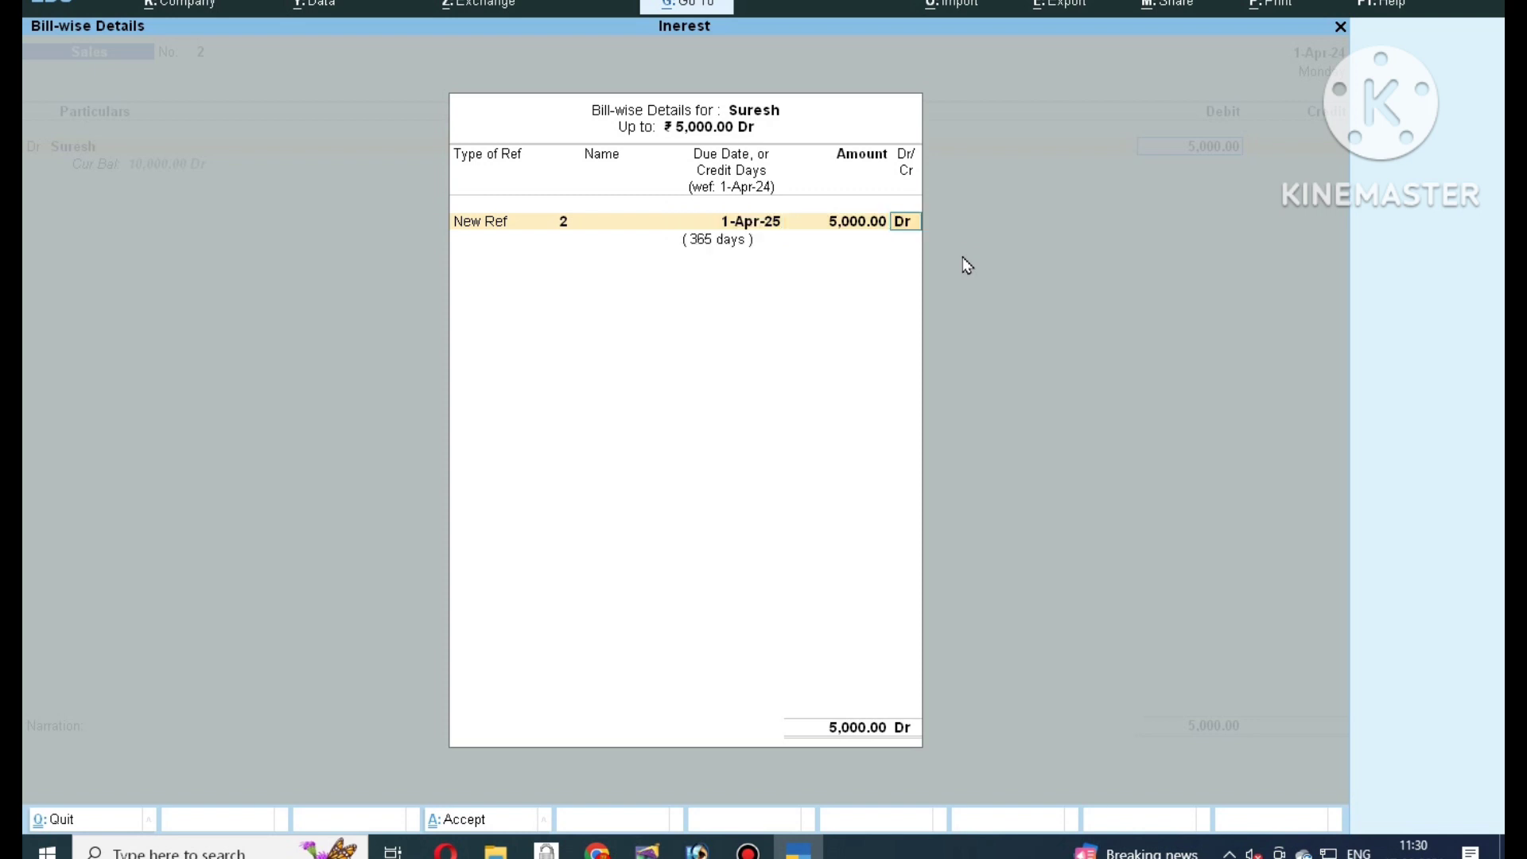
key(Return)
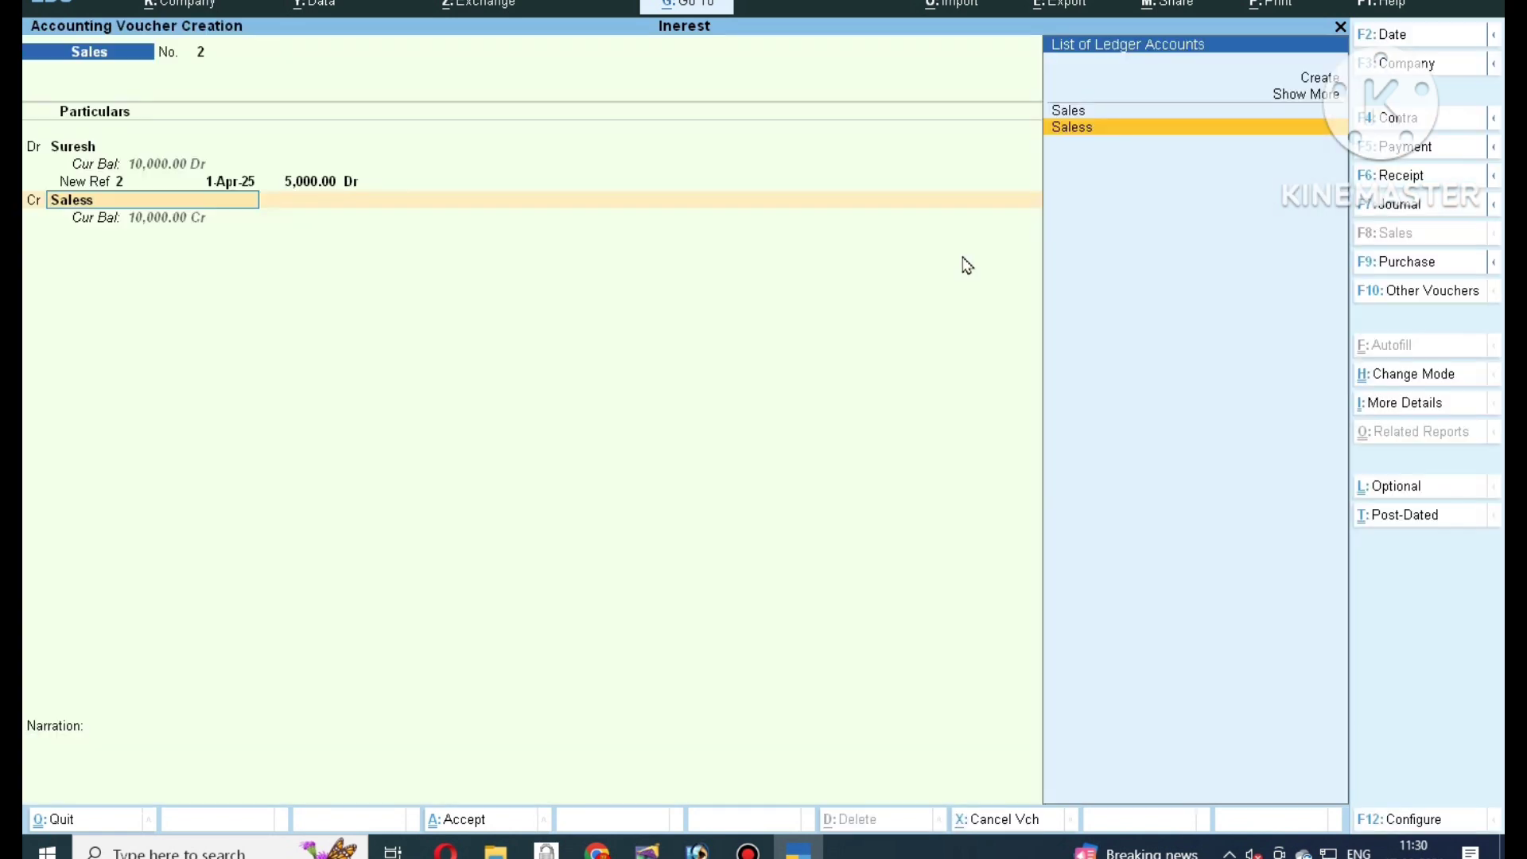
key(Return)
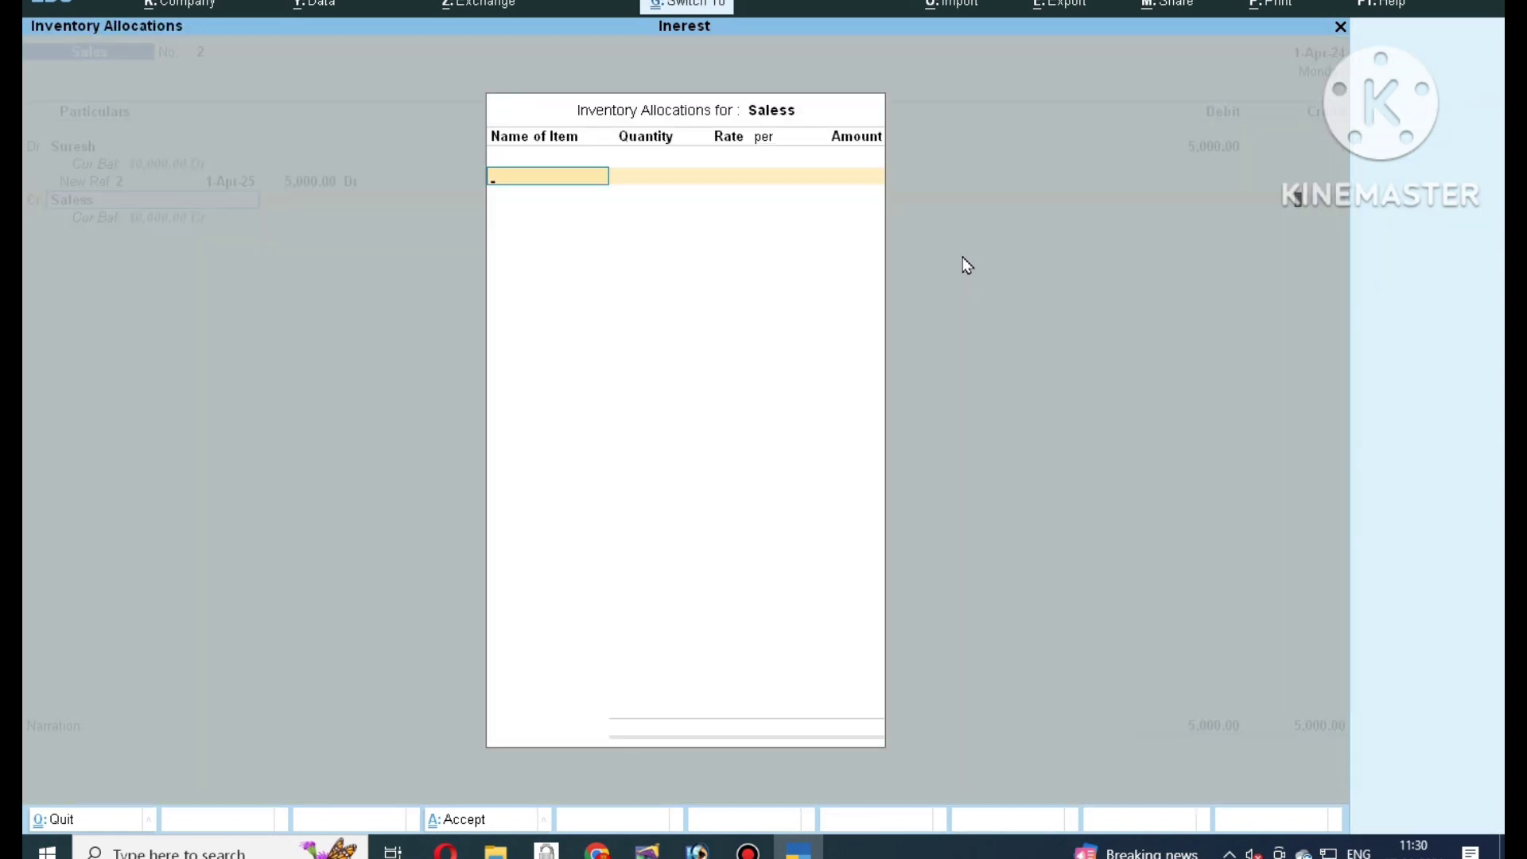
key(Escape)
key(Return)
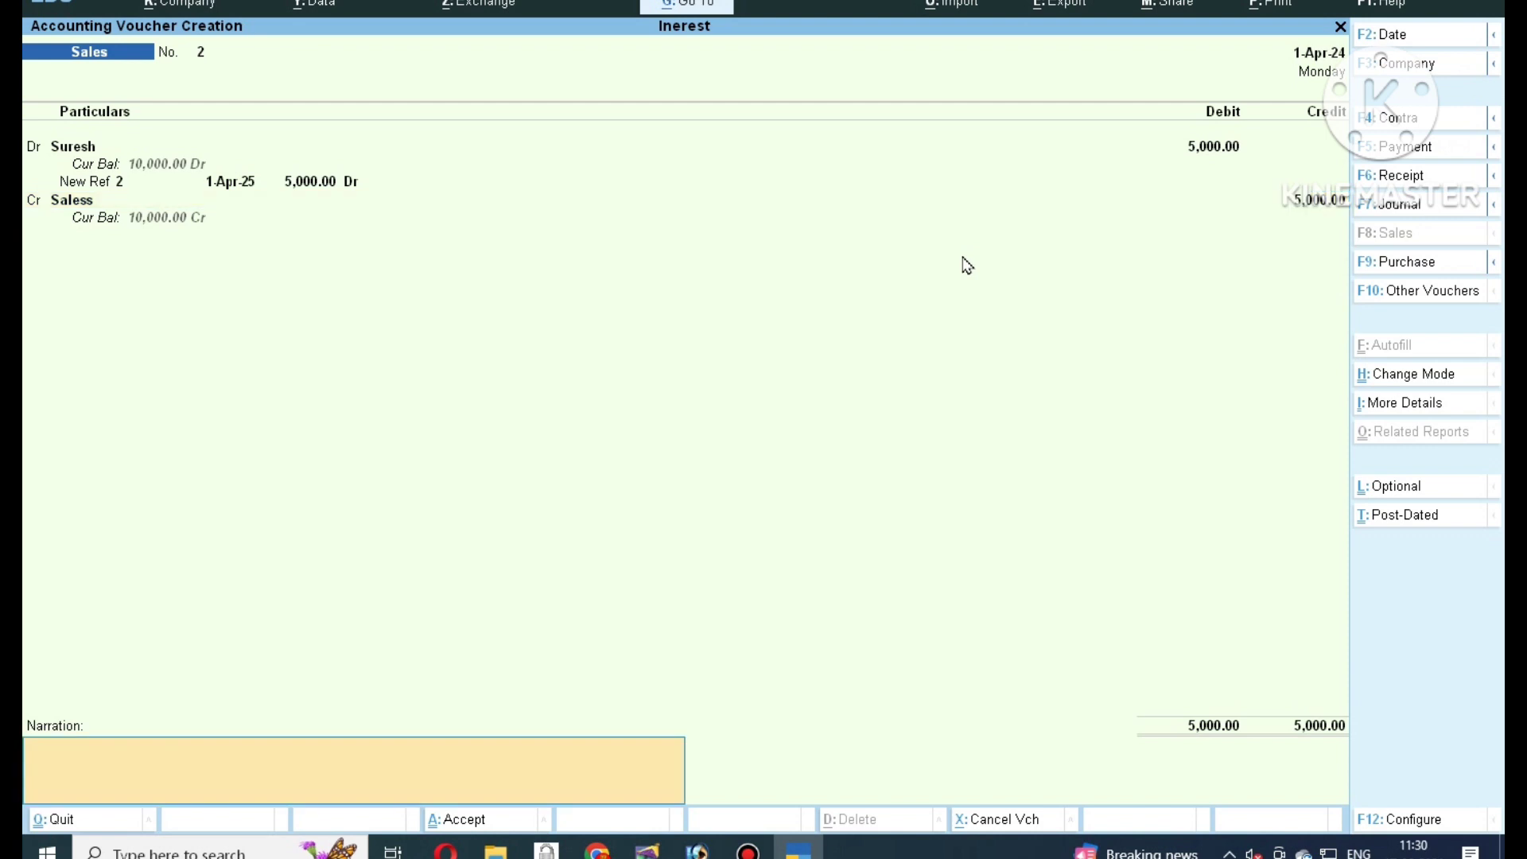
key(Return)
key(Return)
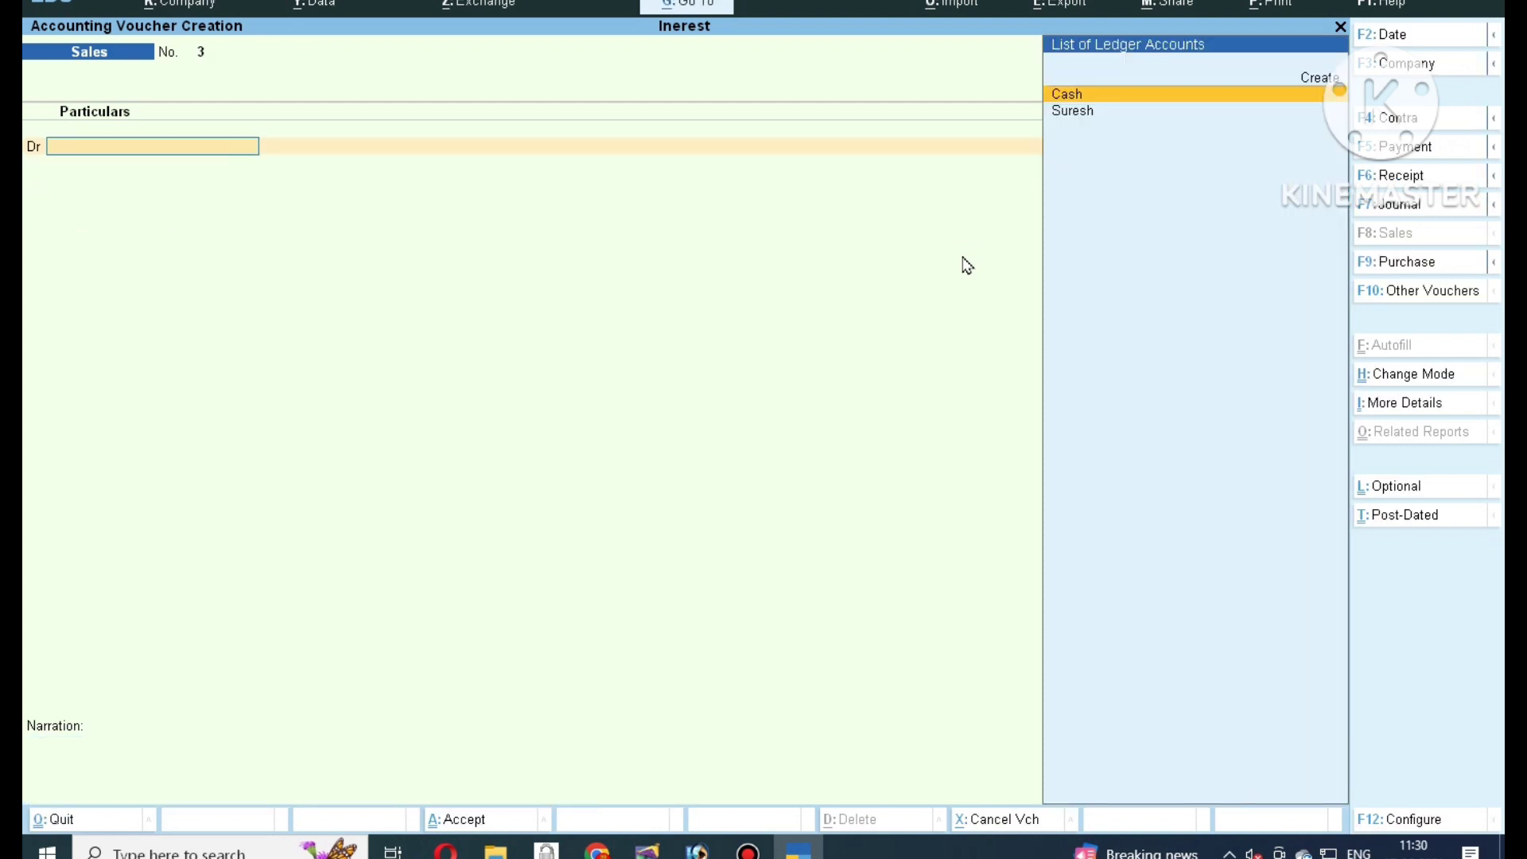
Discard the blank voucher and open Statements of Accounts > Interest Calculations > Interest Receivable.
key(Escape)
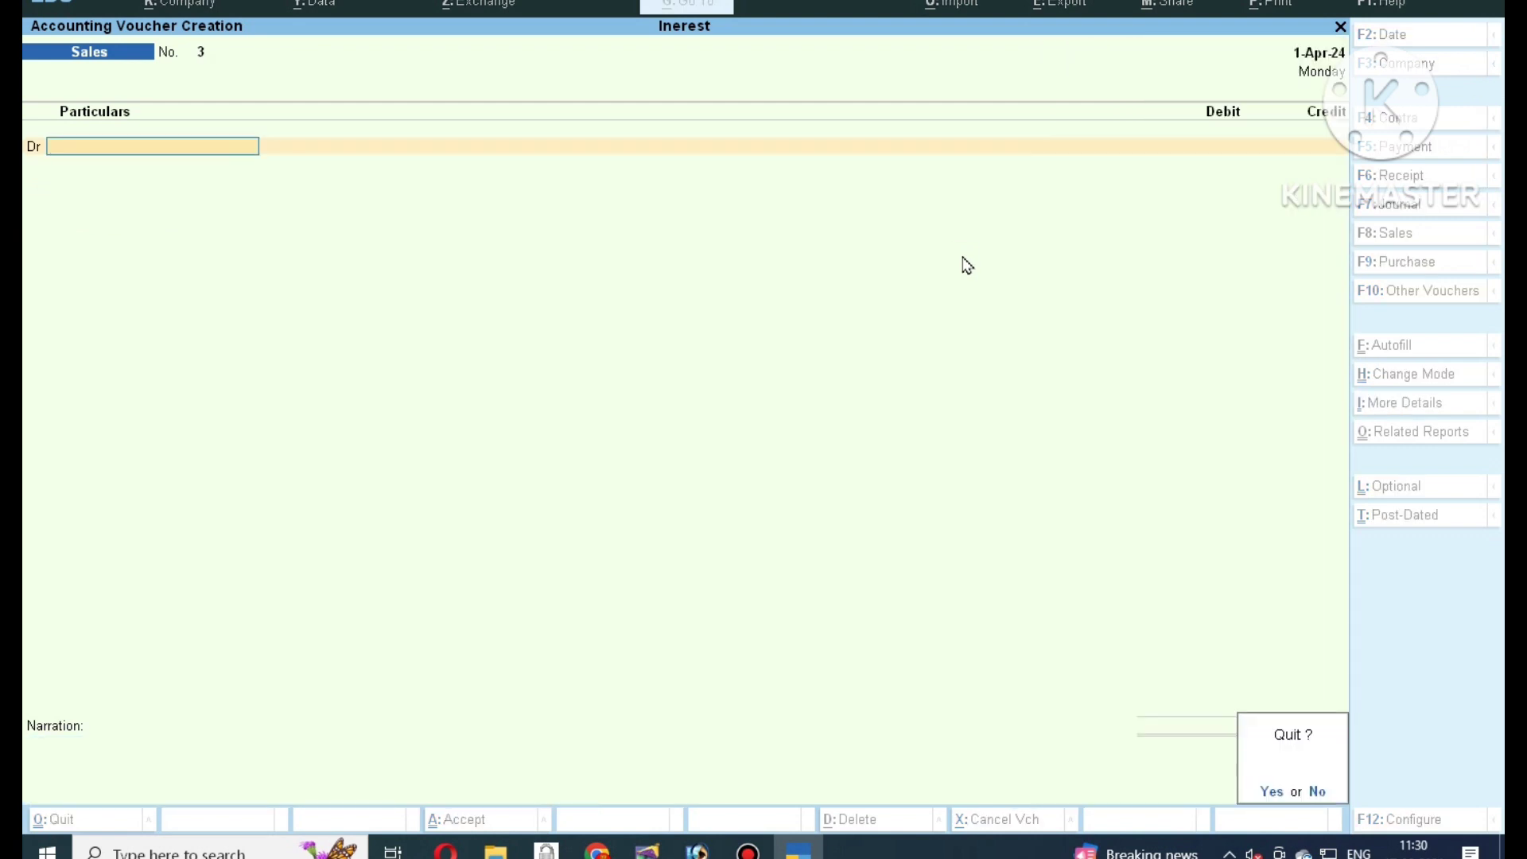
key(Return)
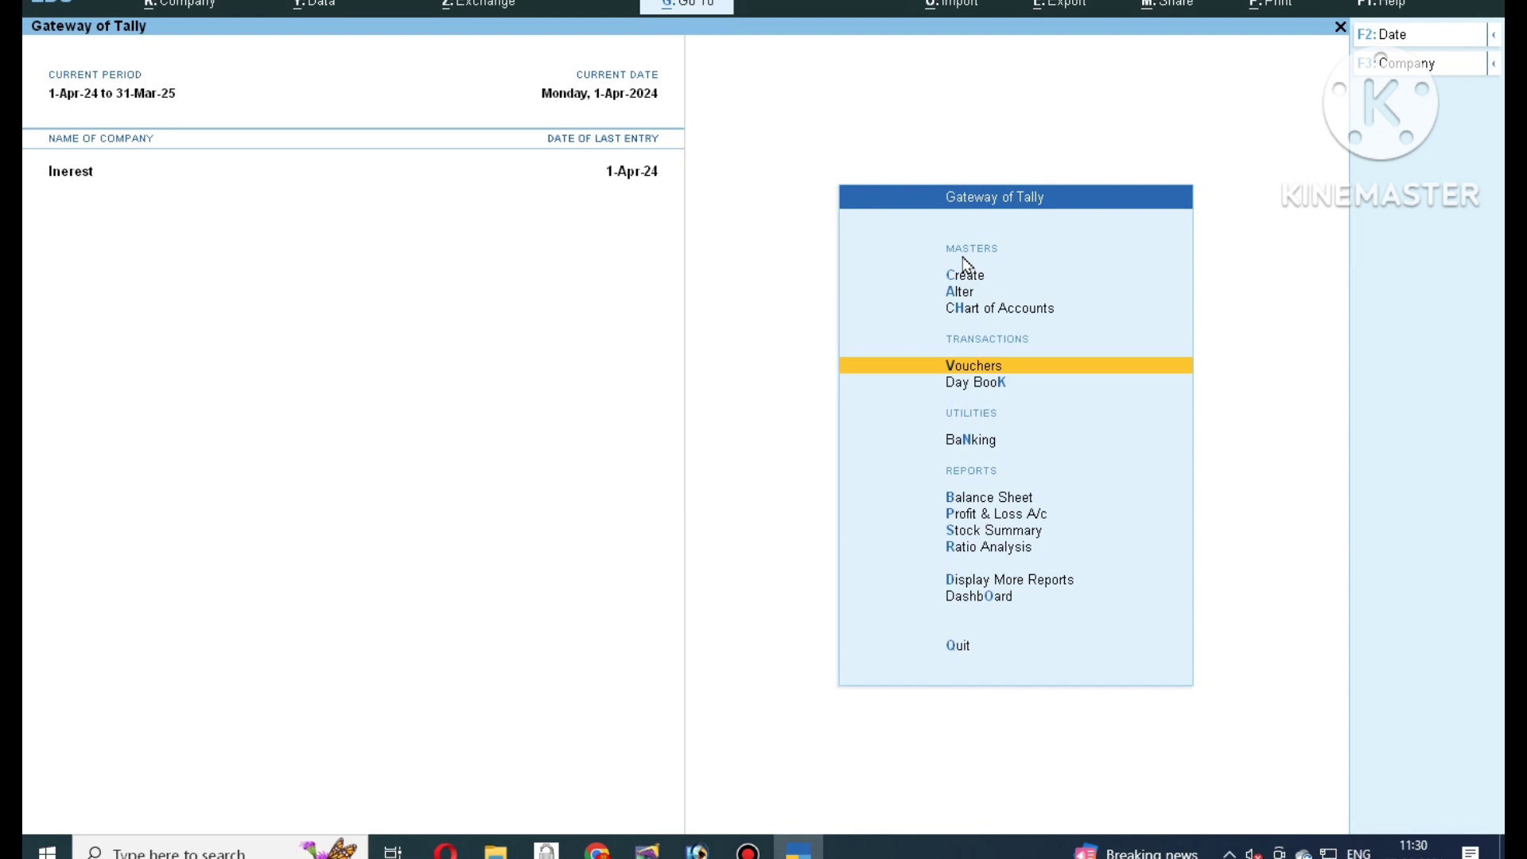
key(Down)
key(Down)
key(Down)
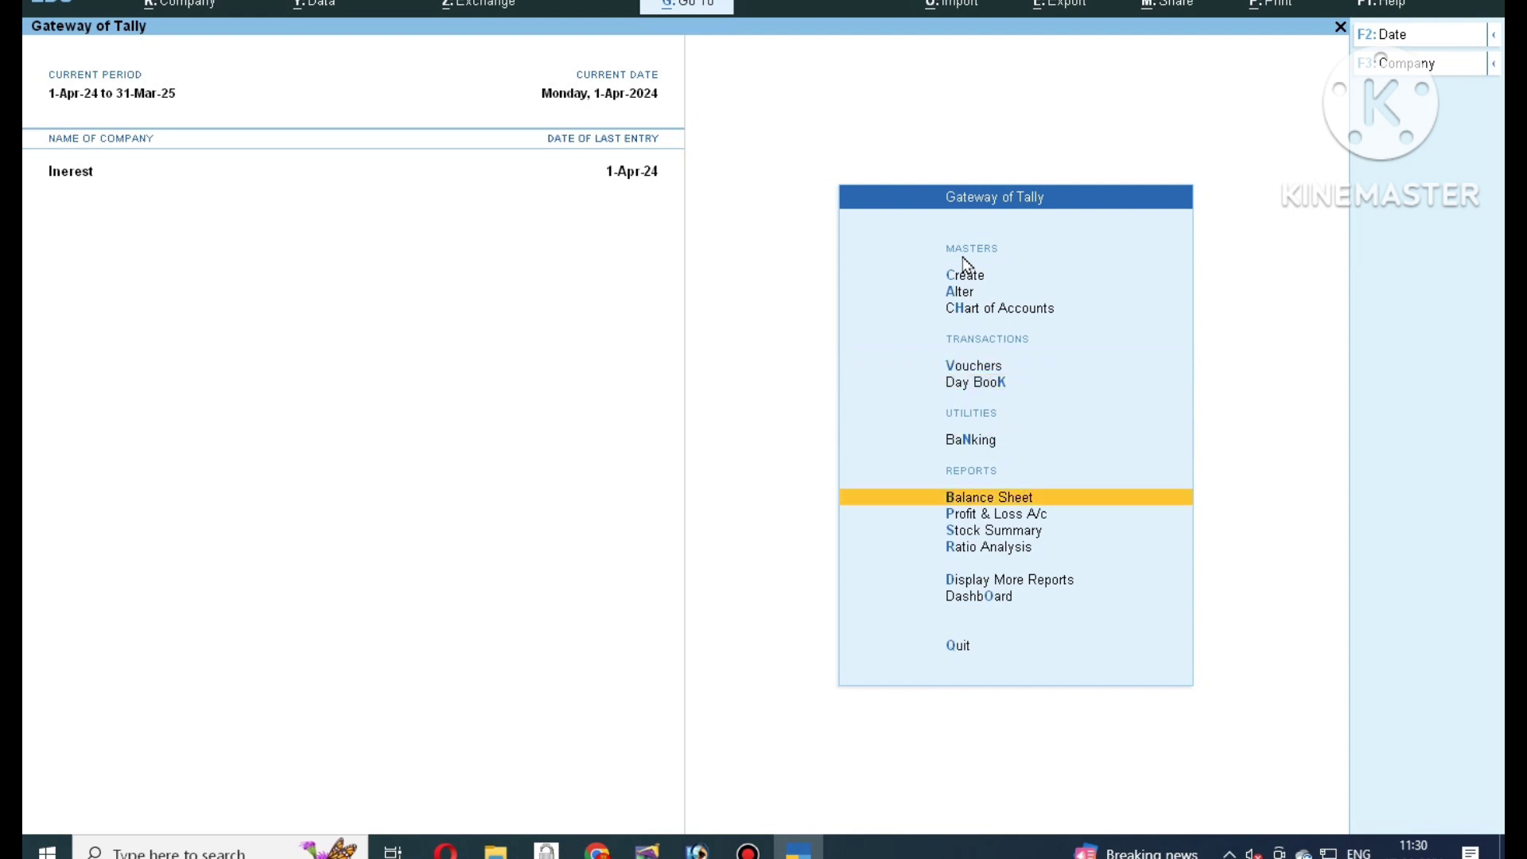
key(Down)
key(Down)
key(Down)
key(Down)
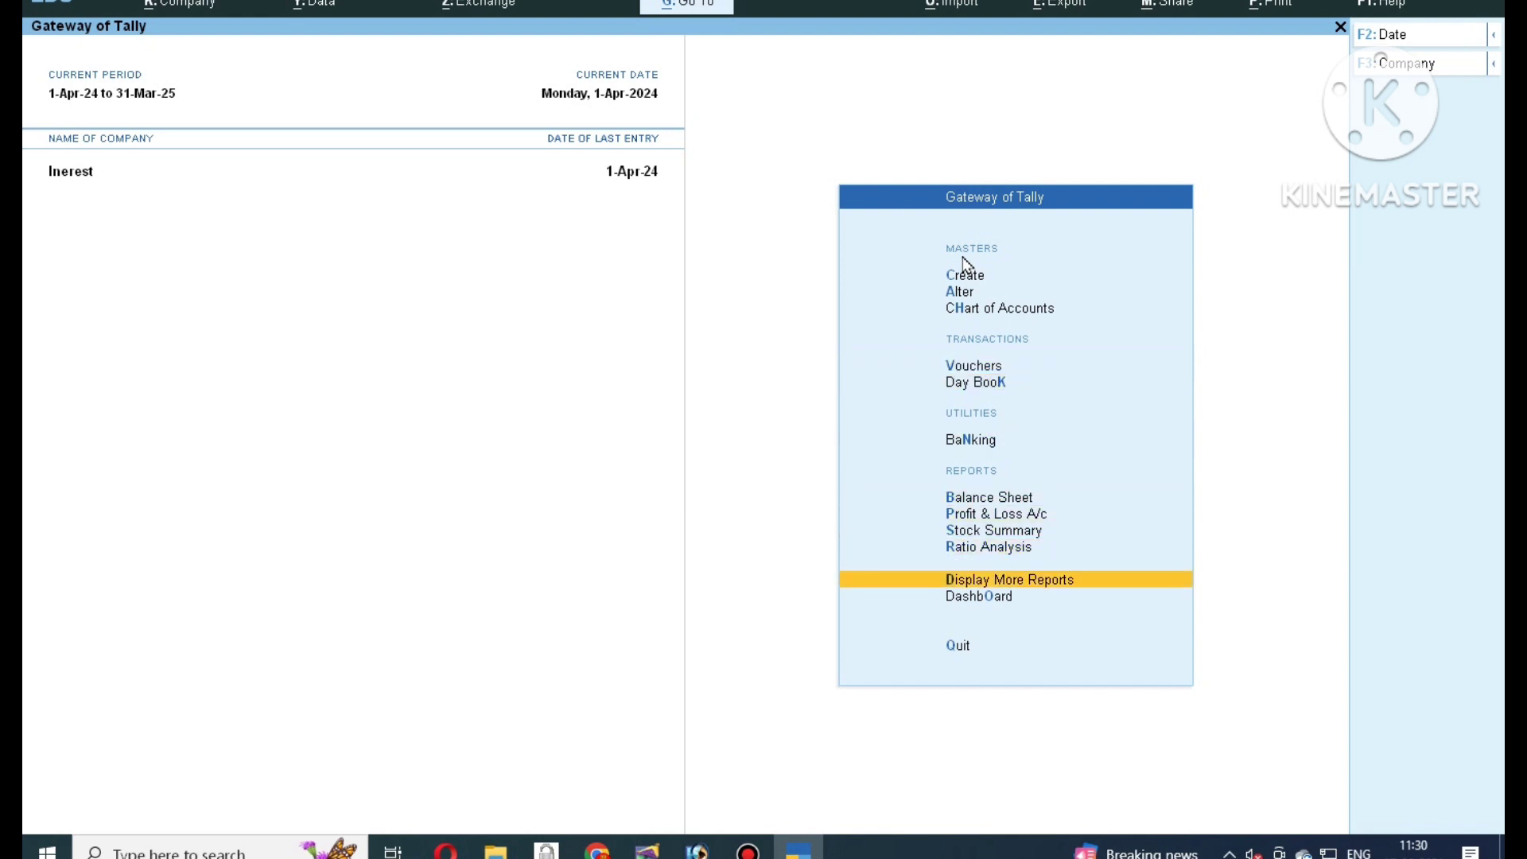
key(Return)
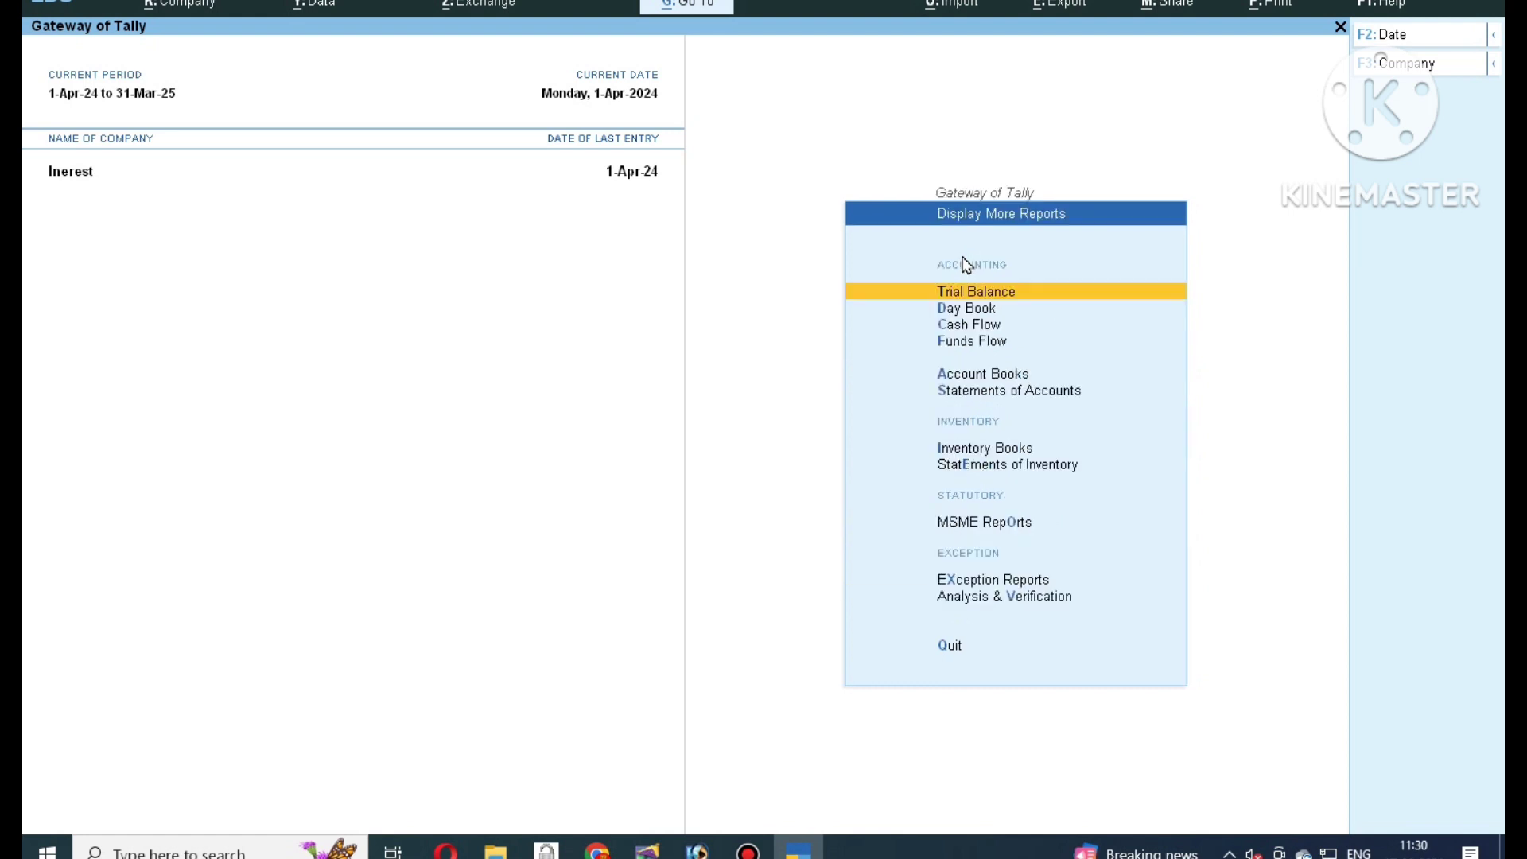
key(Down)
key(Down)
key(Down)
key(Down)
key(Down)
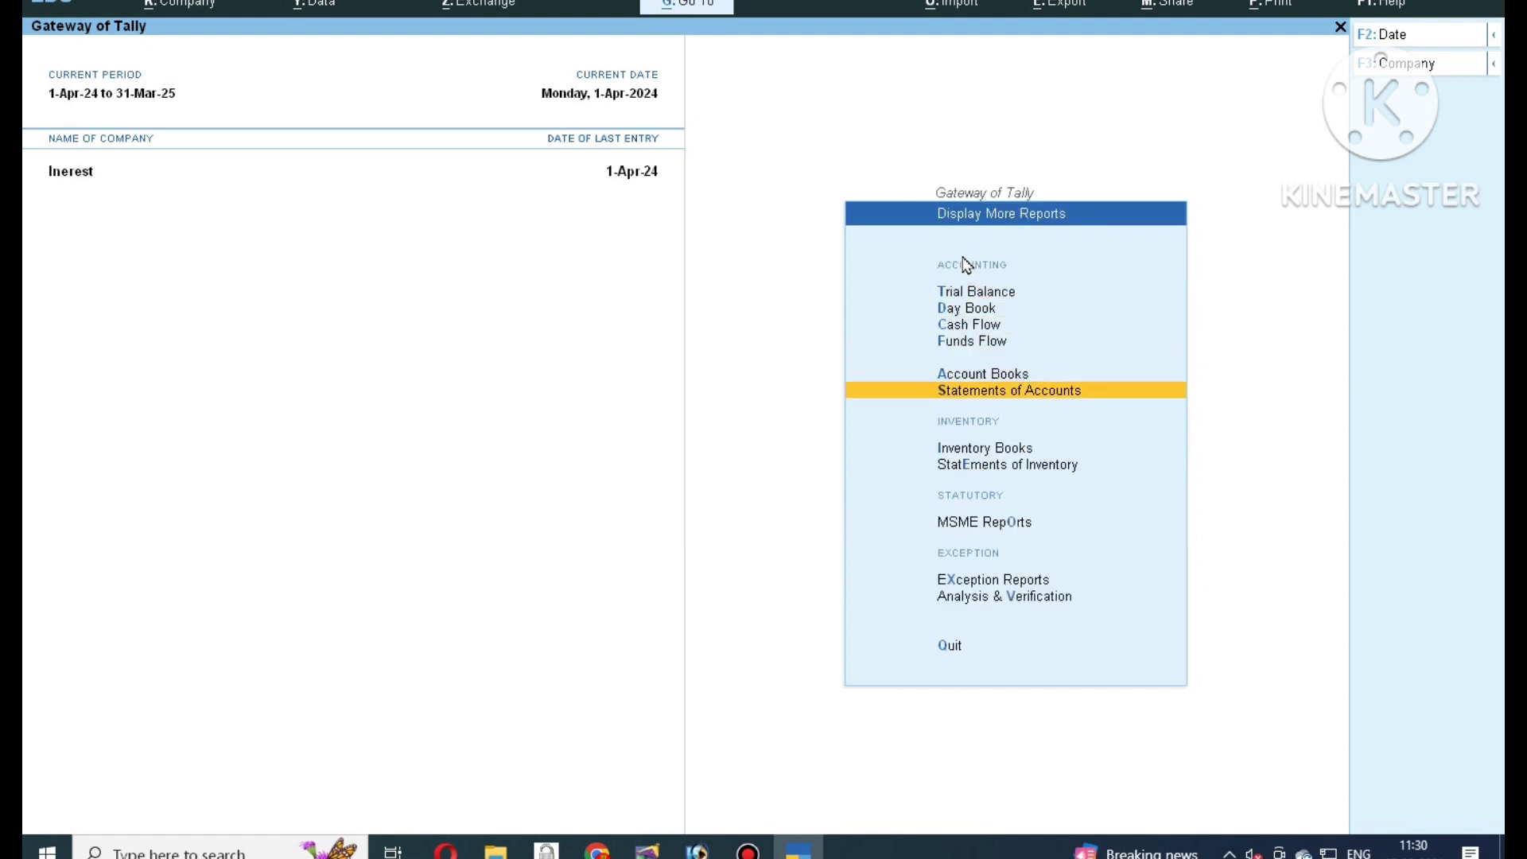
key(Return)
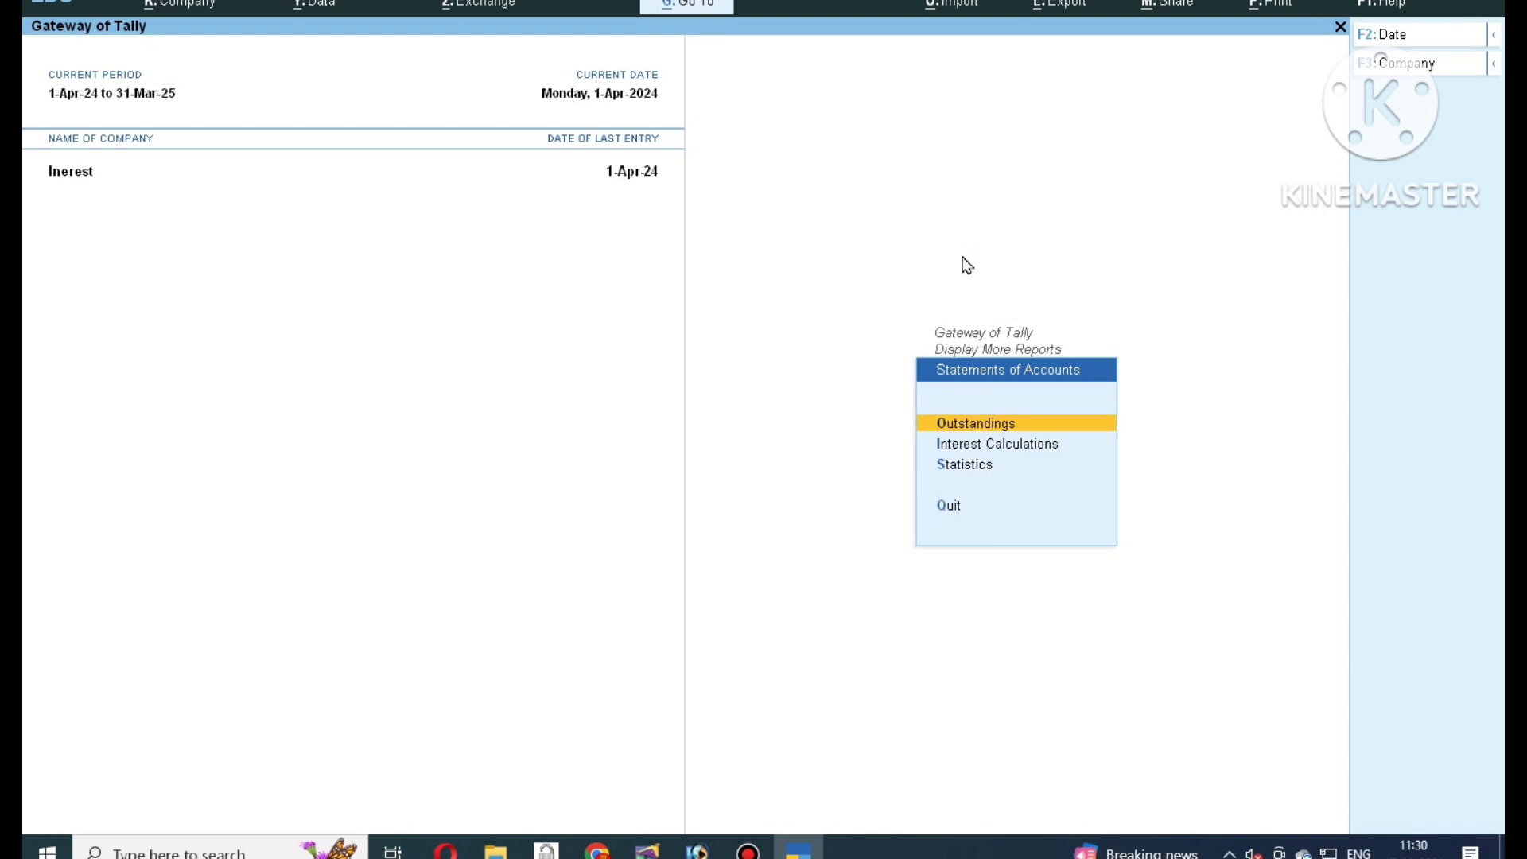
key(Down)
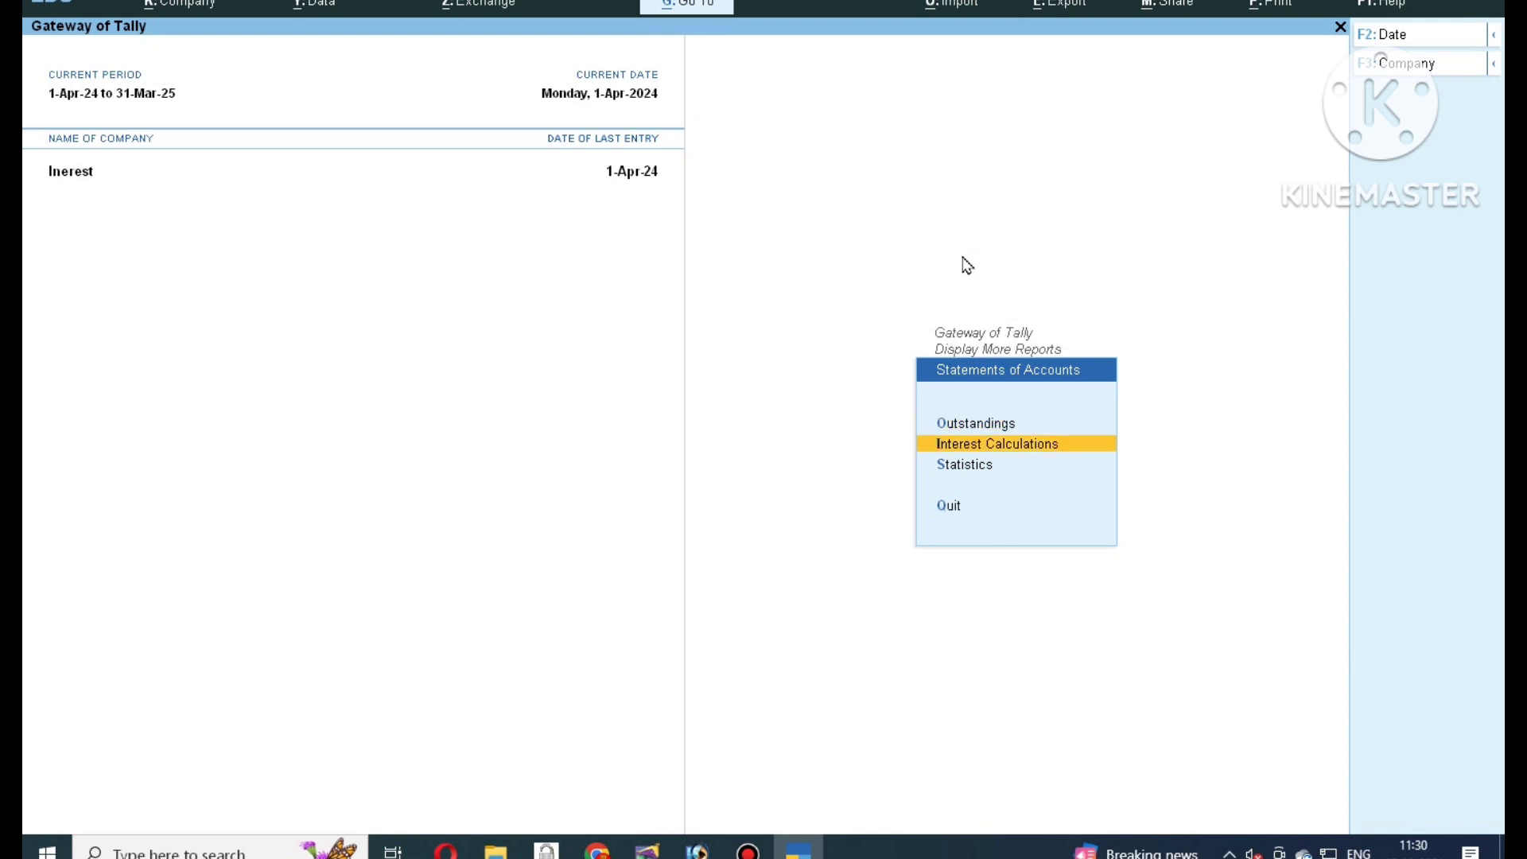
key(Return)
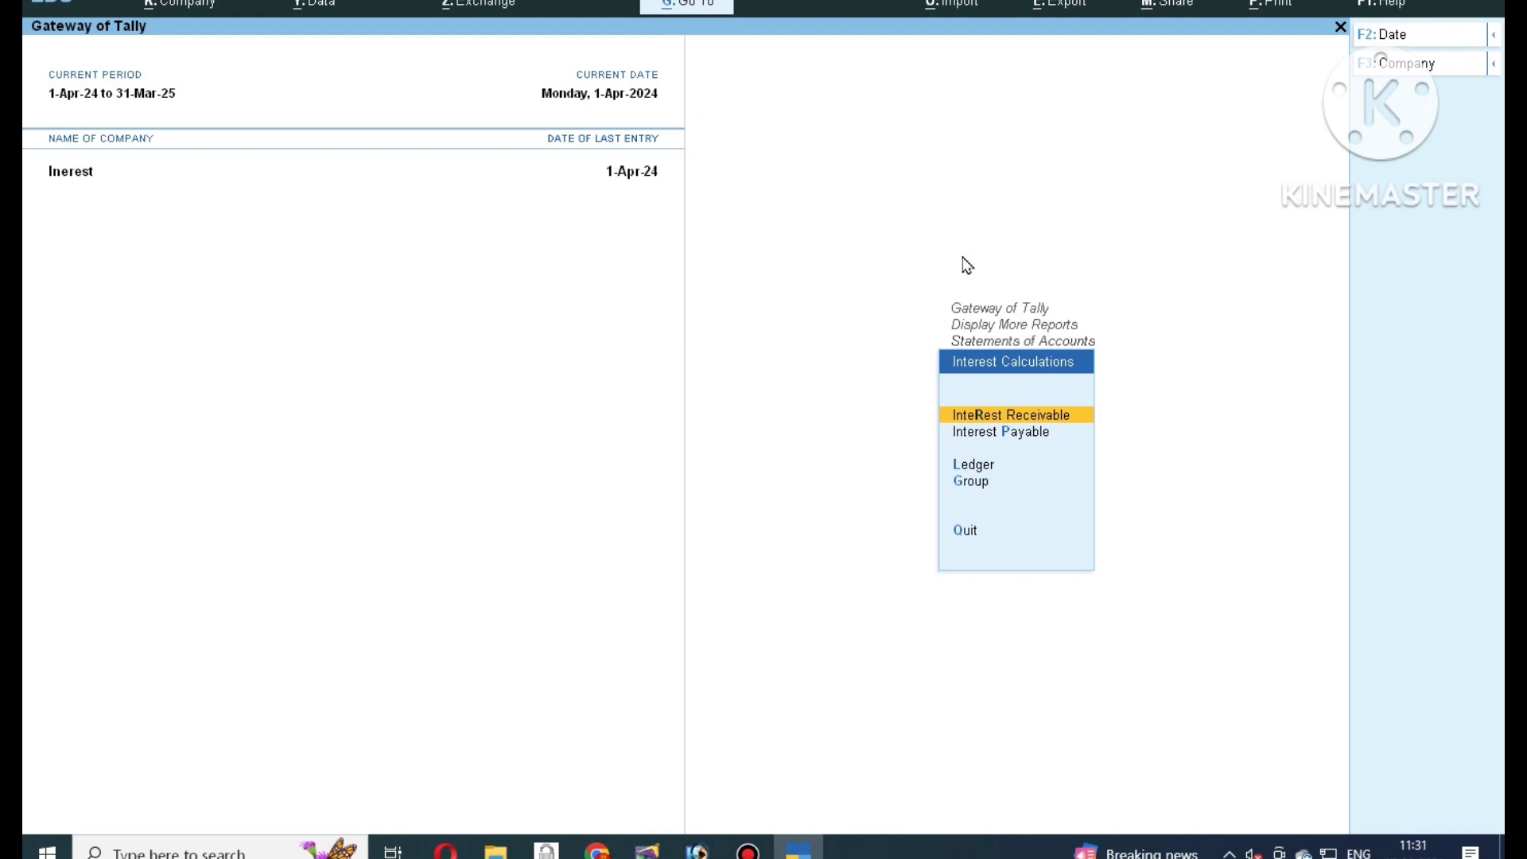
key(Return)
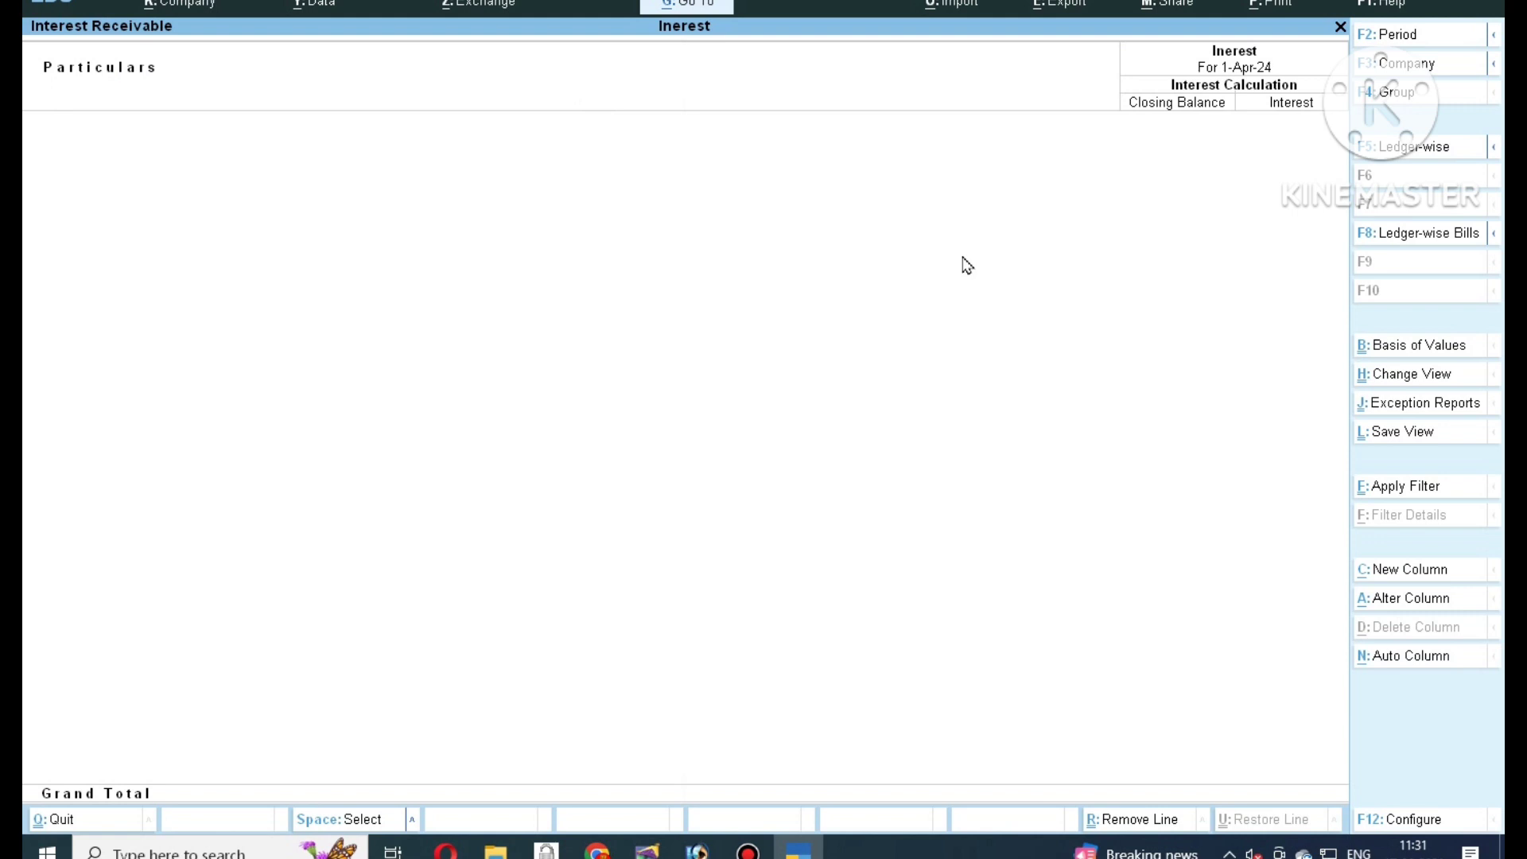
Set the period to 1-4-2024 through 1-4-2025 and drill via Current Assets and Sundry Debtors into the debtor's ledger.
key(F2)
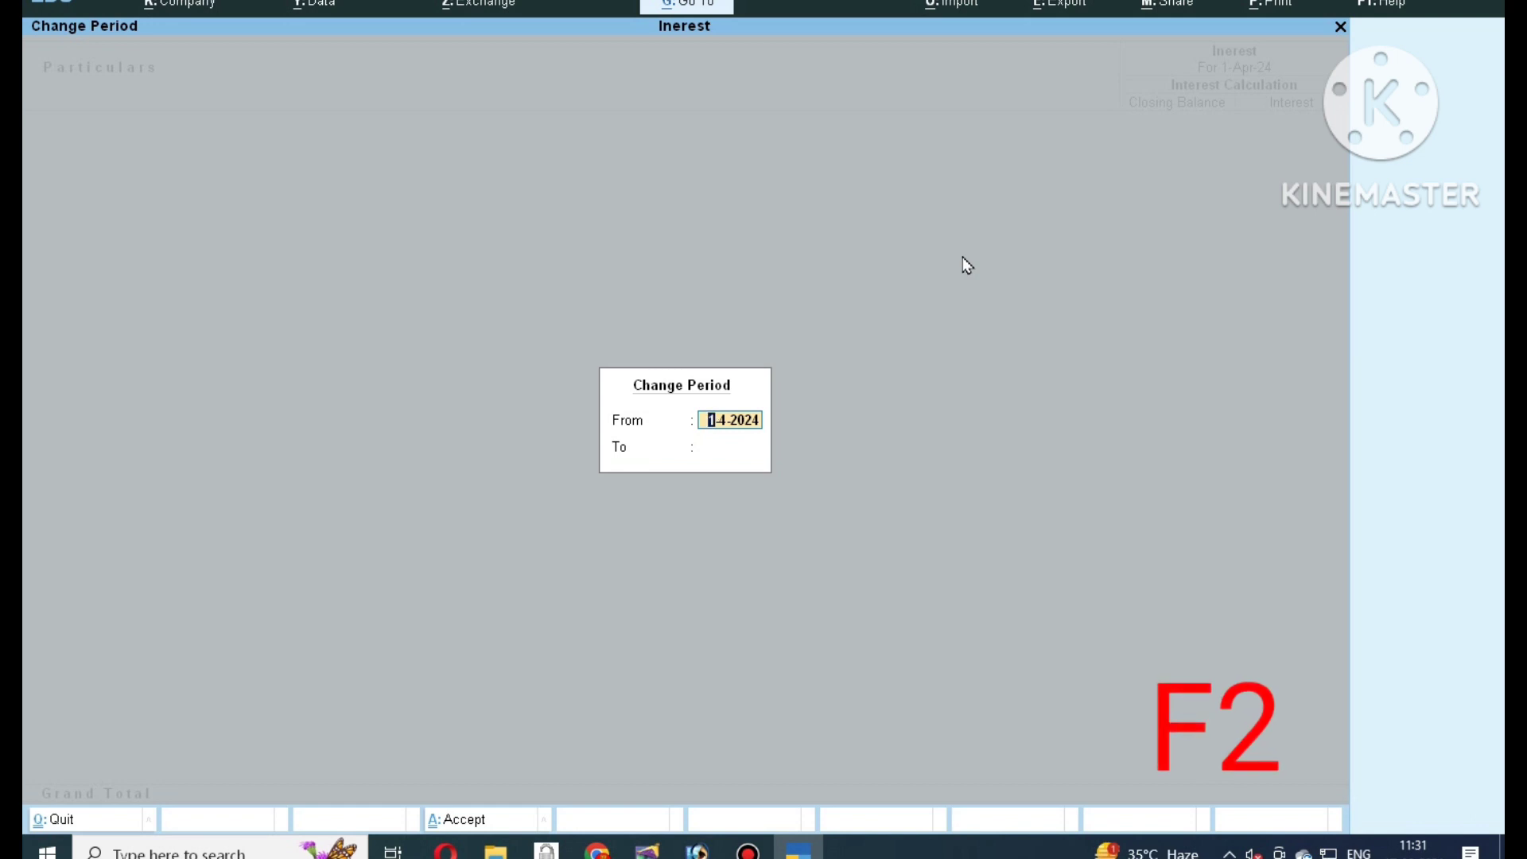
key(Return)
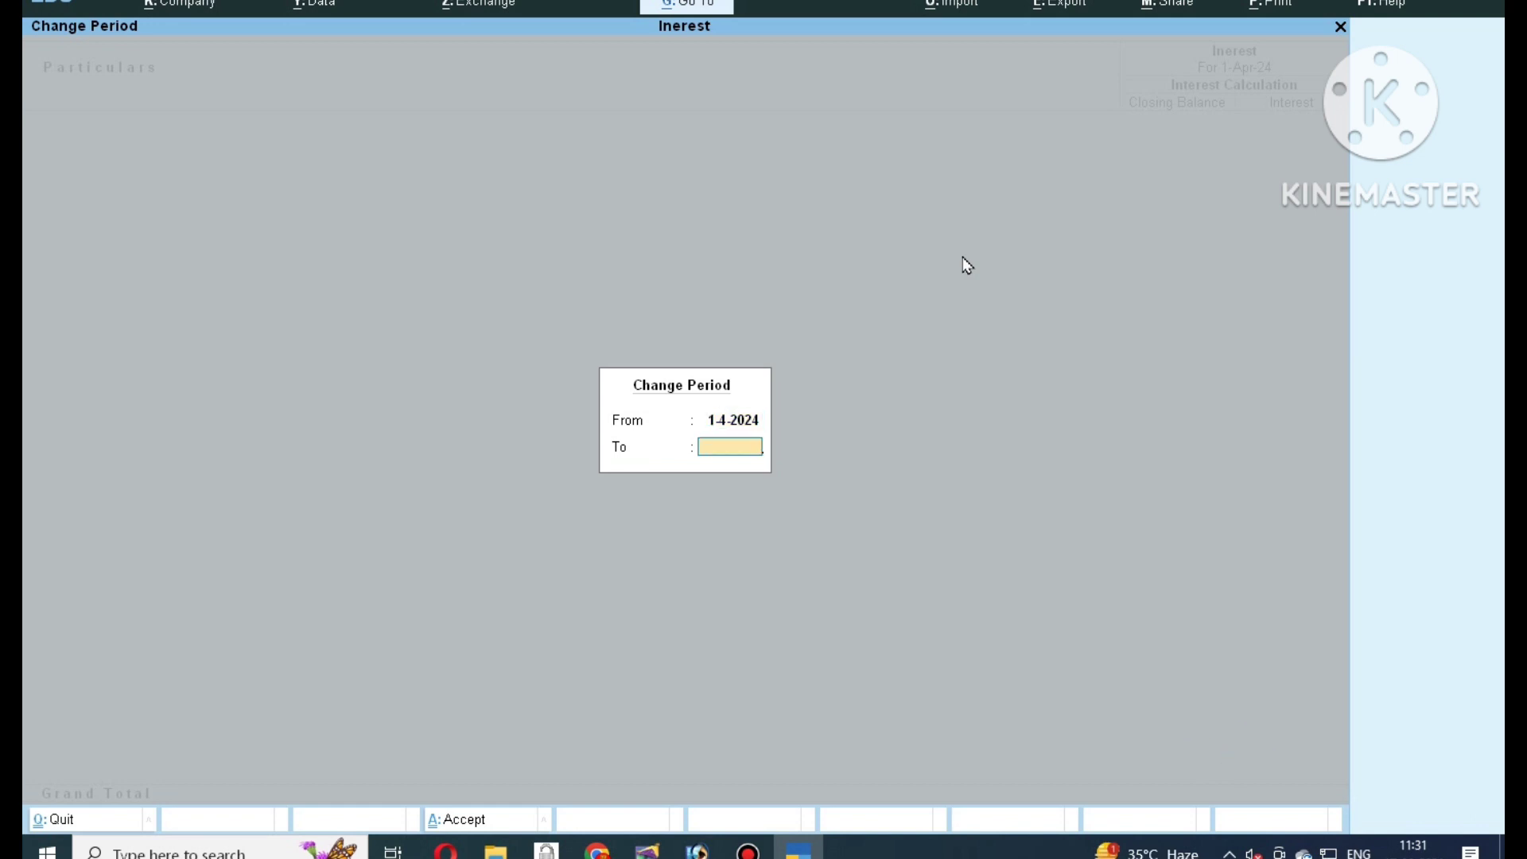
text(1-4-2025)
key(Return)
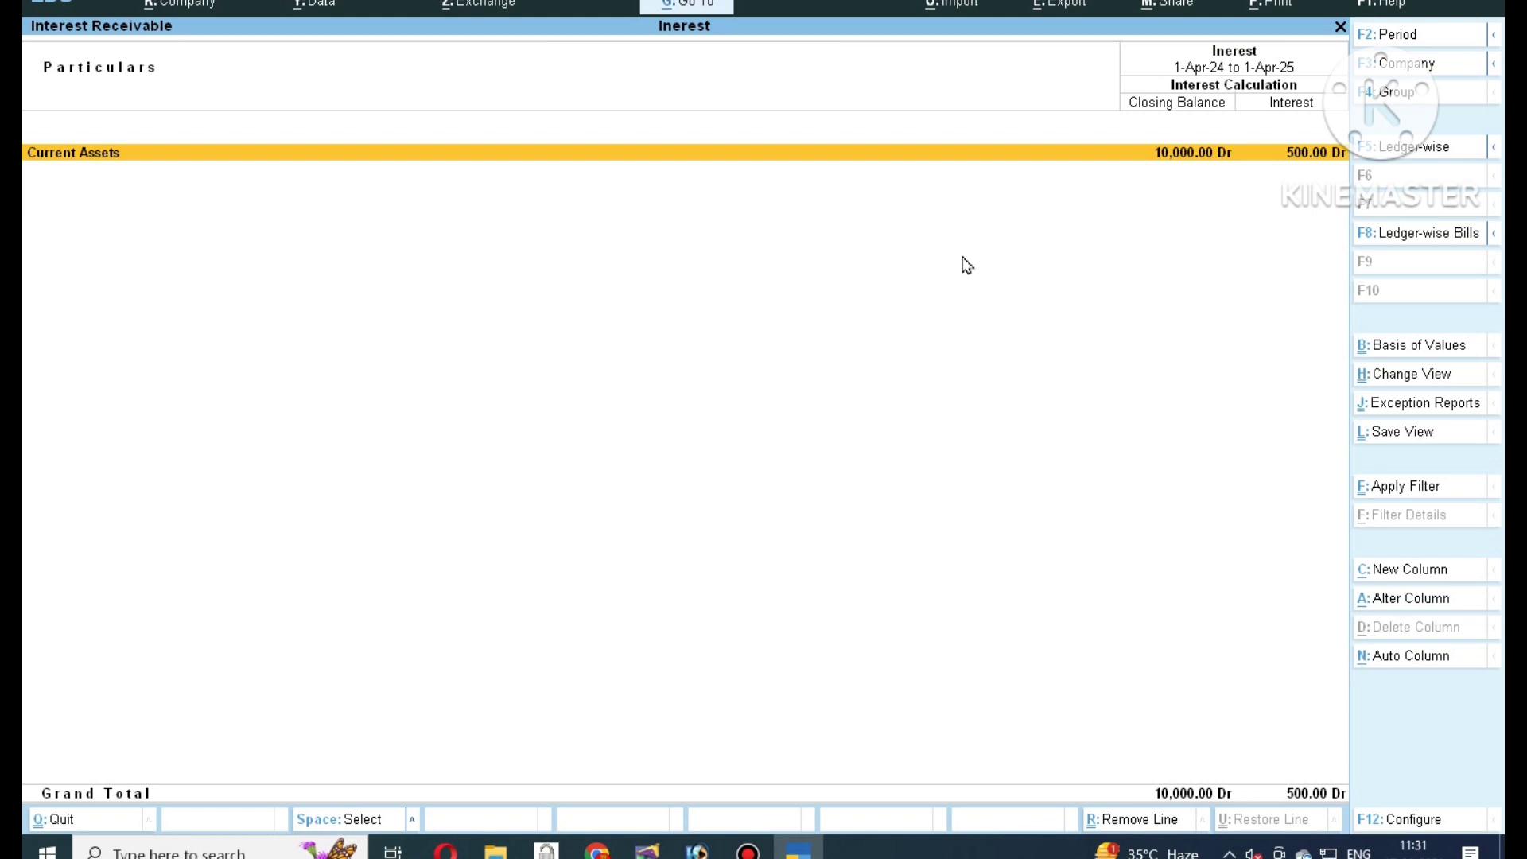
key(Return)
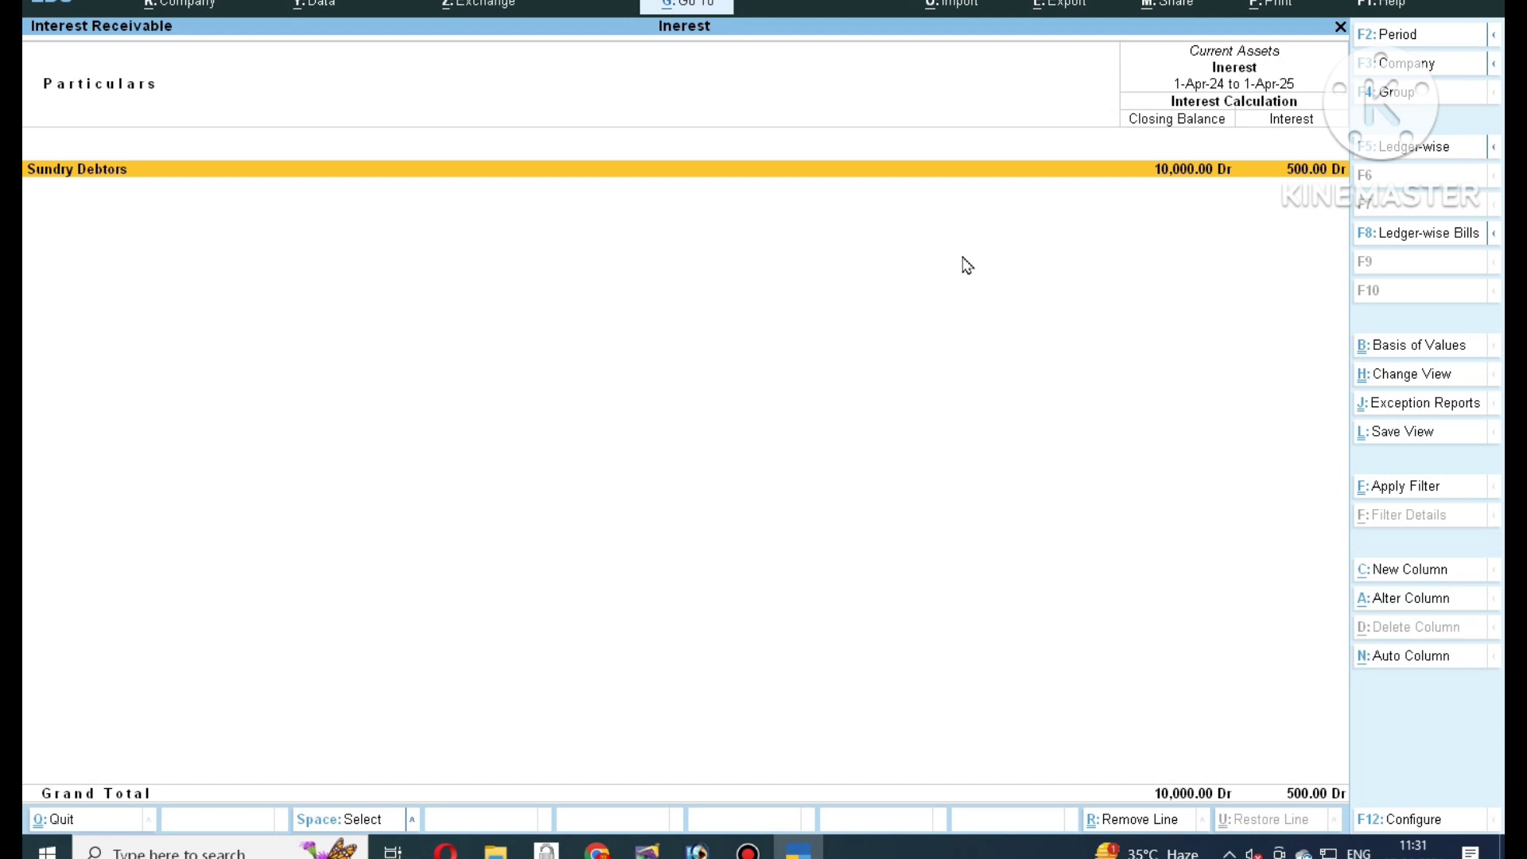
key(Return)
key(Return)
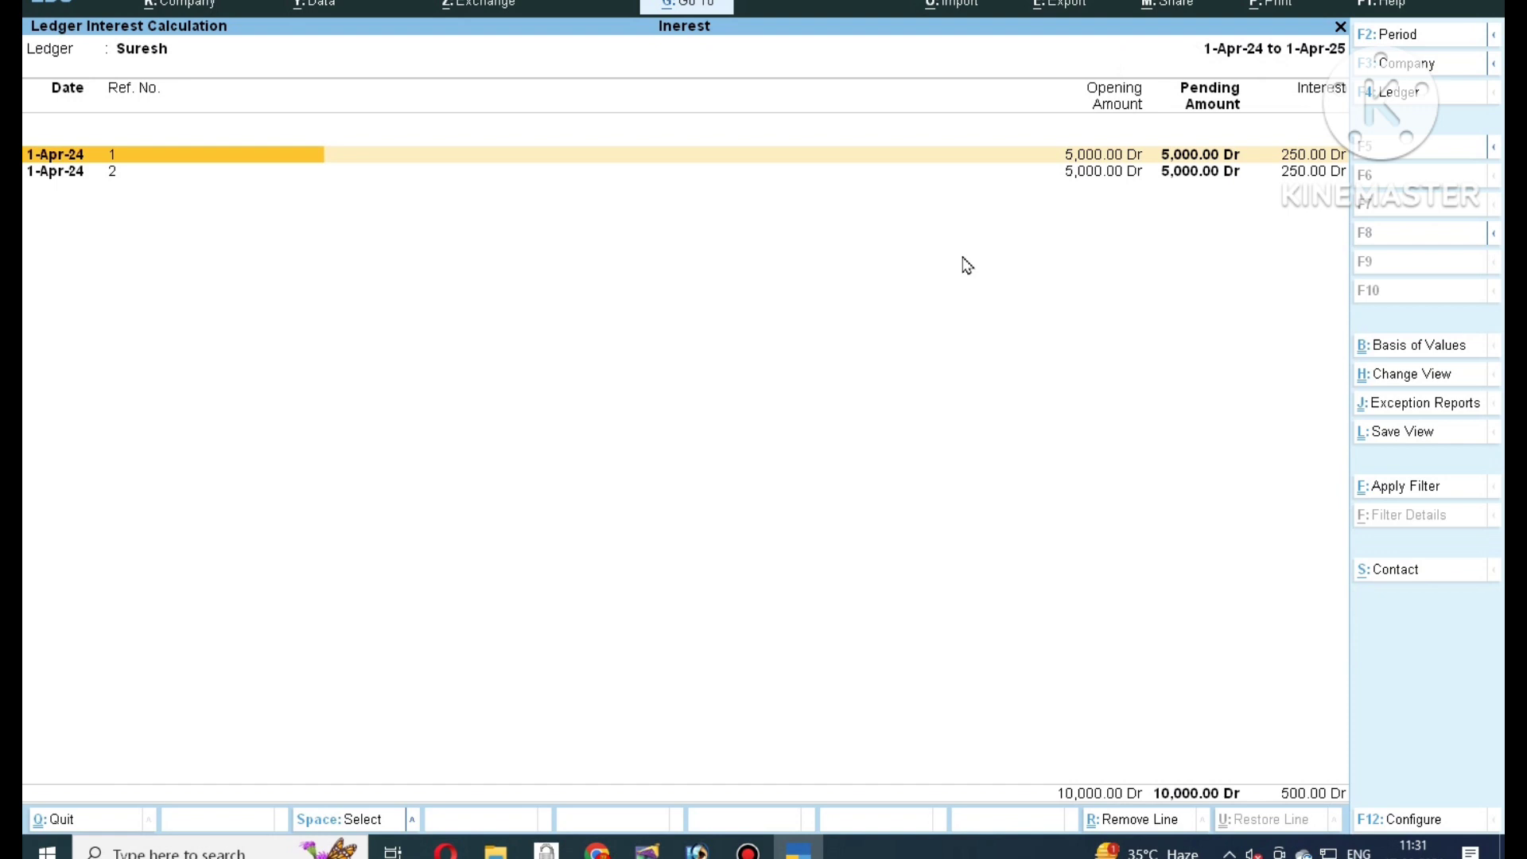
Expand bill Ref 2's interest breakdown to show 365 days at 5% giving 250.00 Dr.
key(ctrl)
key(Down)
key(shift+Return)
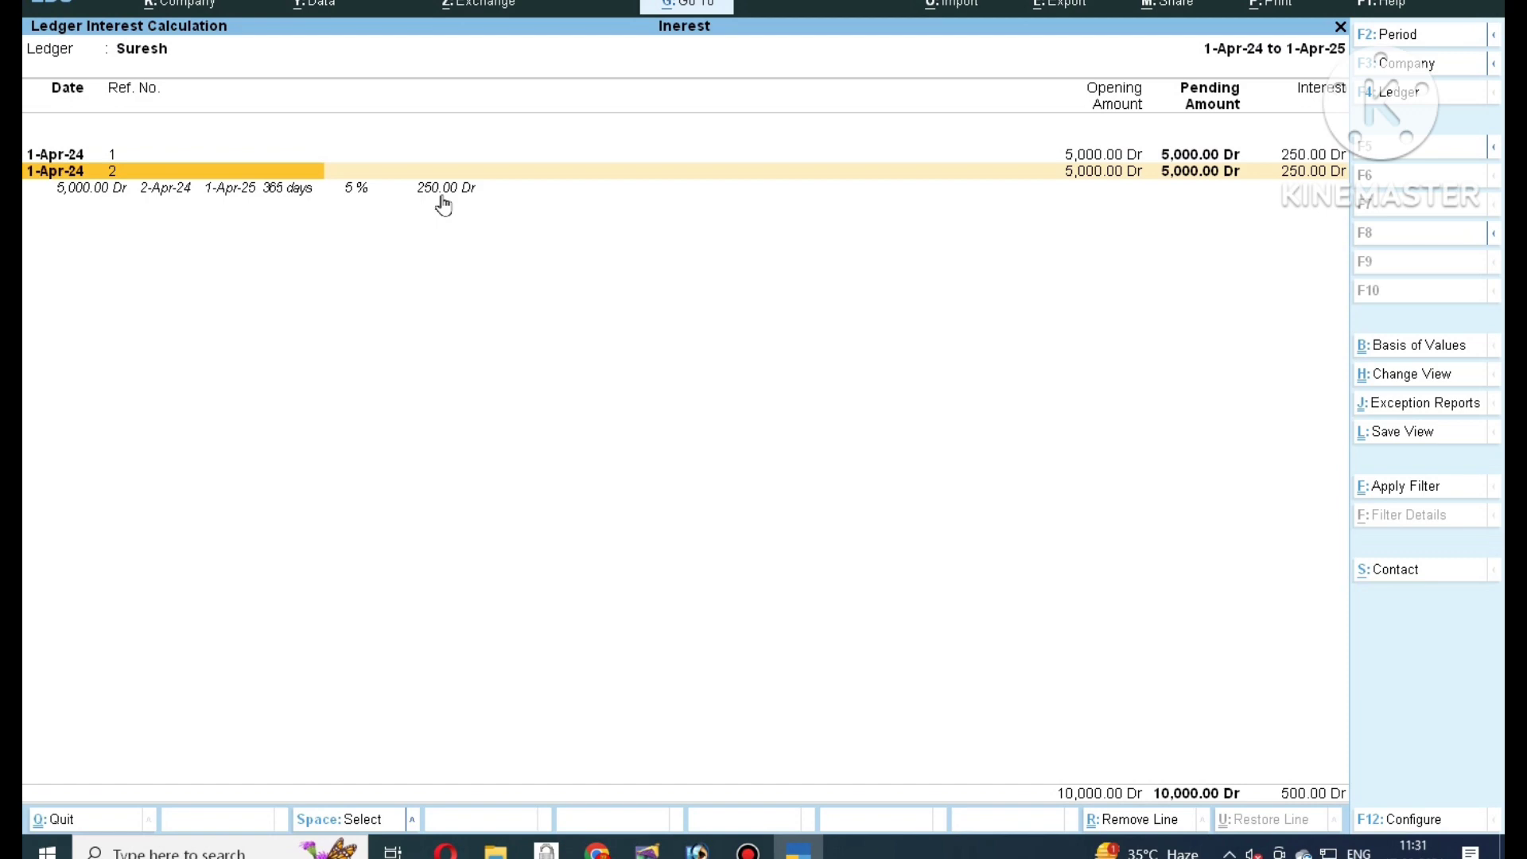
Check the PageMaker simple-interest notes, then return to the report's Change Period settings.
click(647, 850)
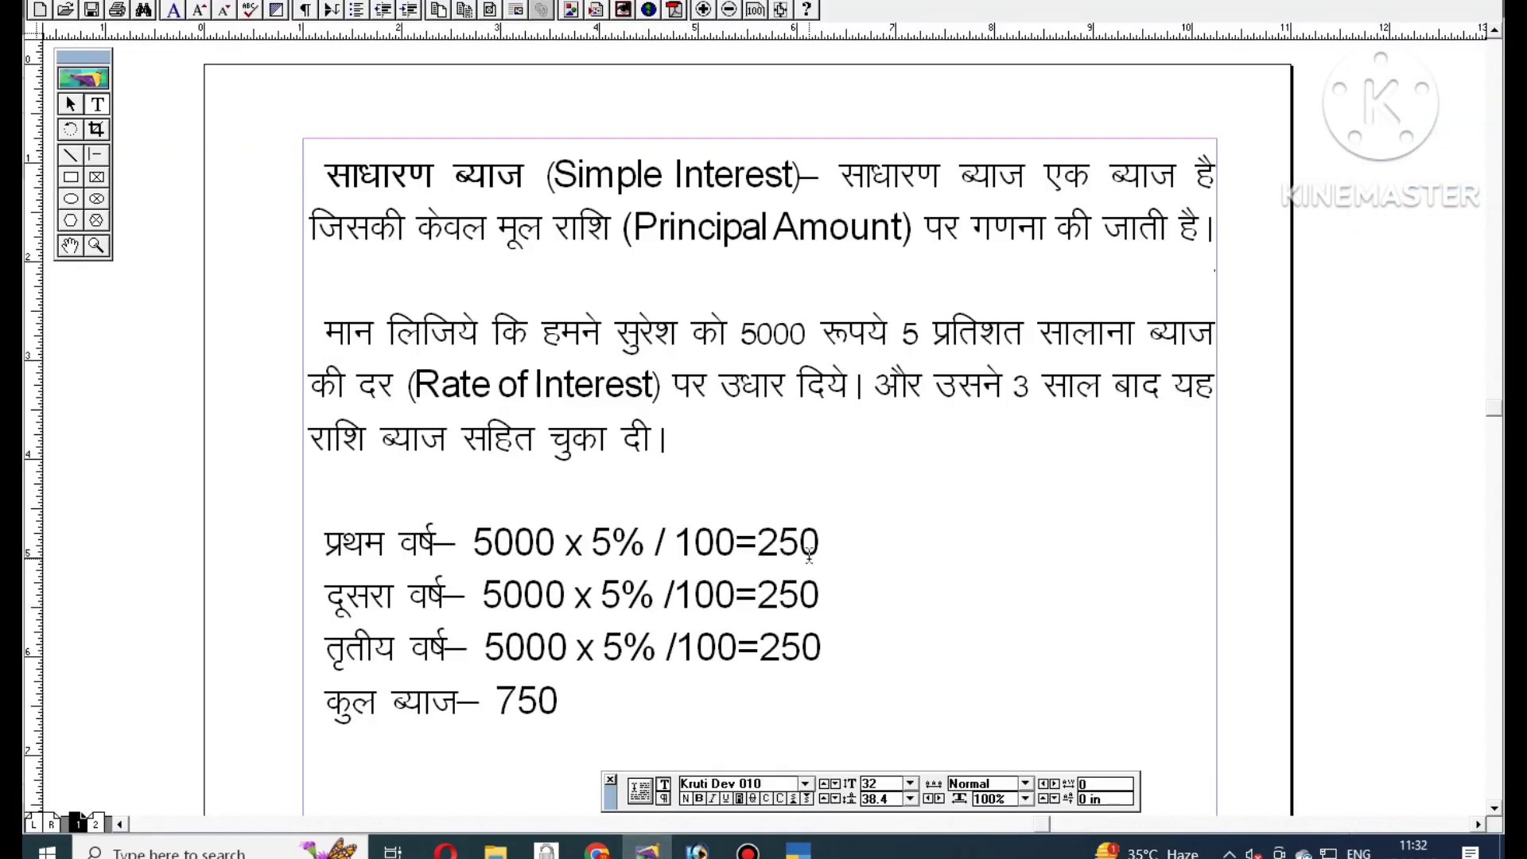
click(798, 850)
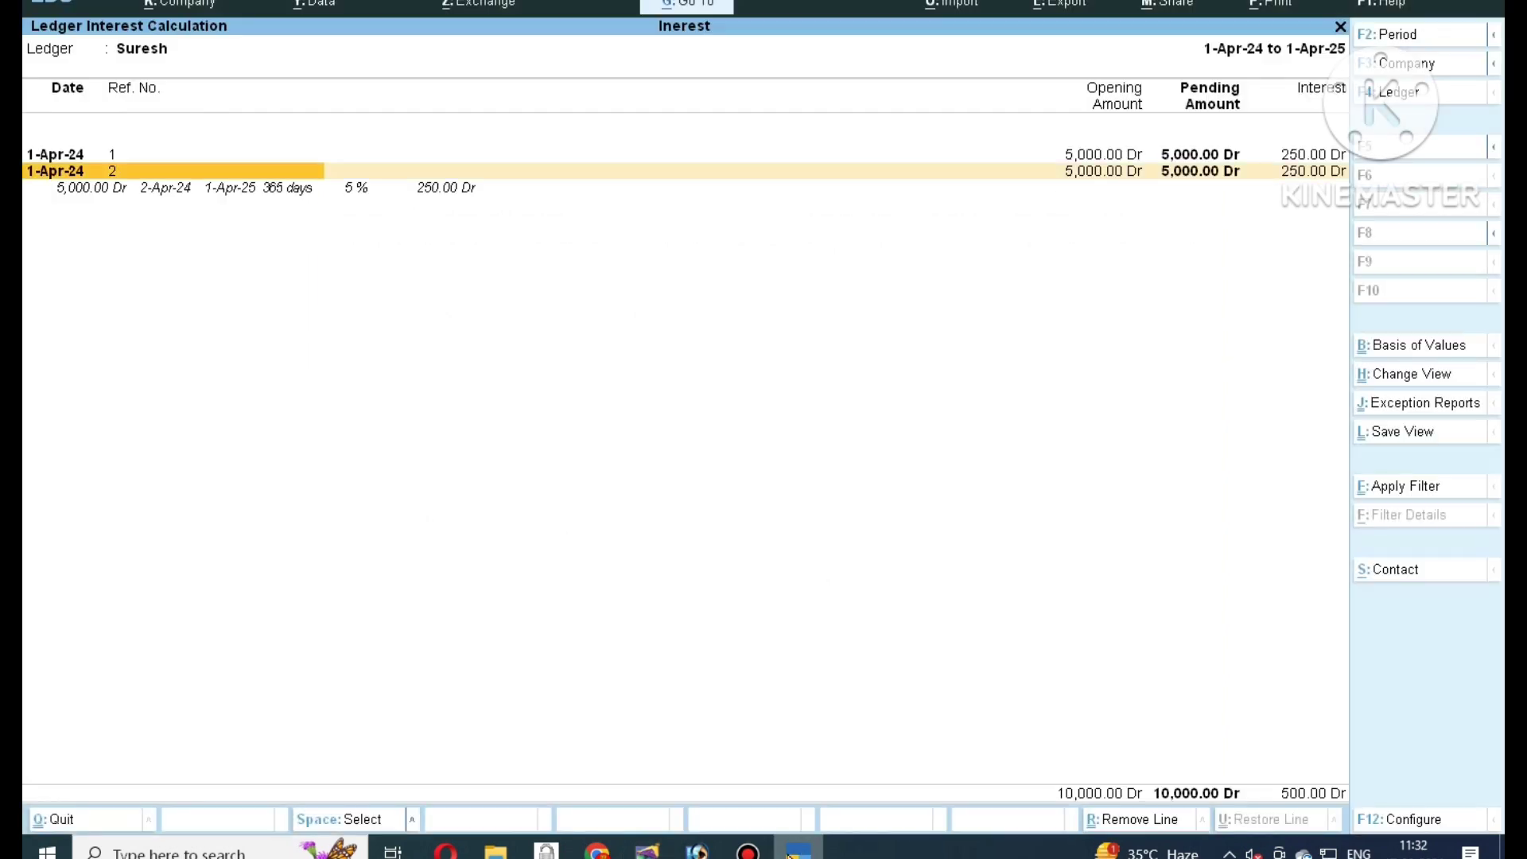
key(F2)
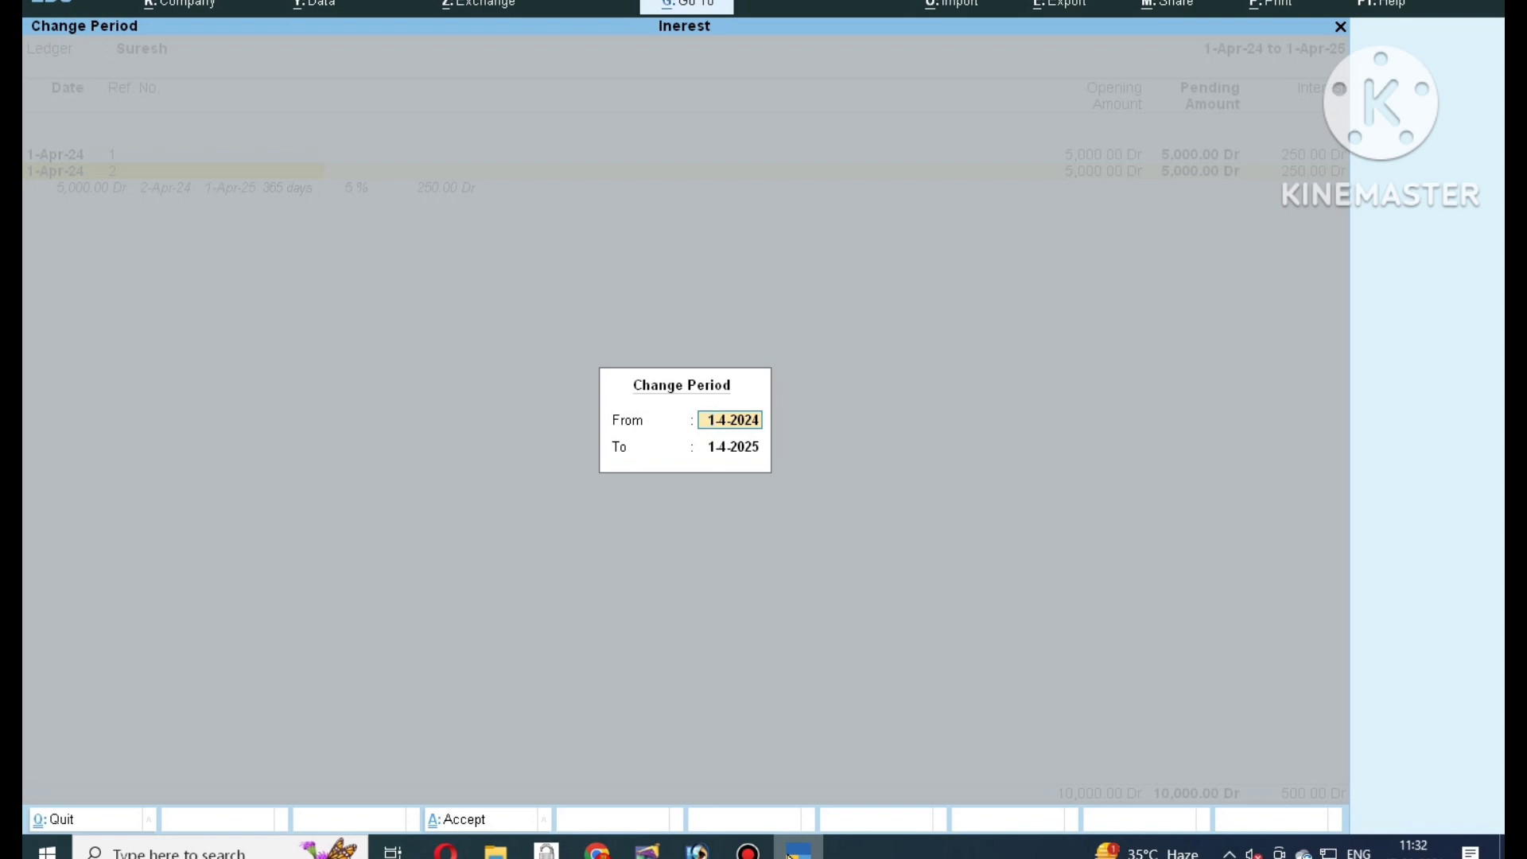
Extend the period end to 1-4-2026 (730 days, 500.00 per bill) and compare with the PageMaker notes.
key(Return)
text(1)
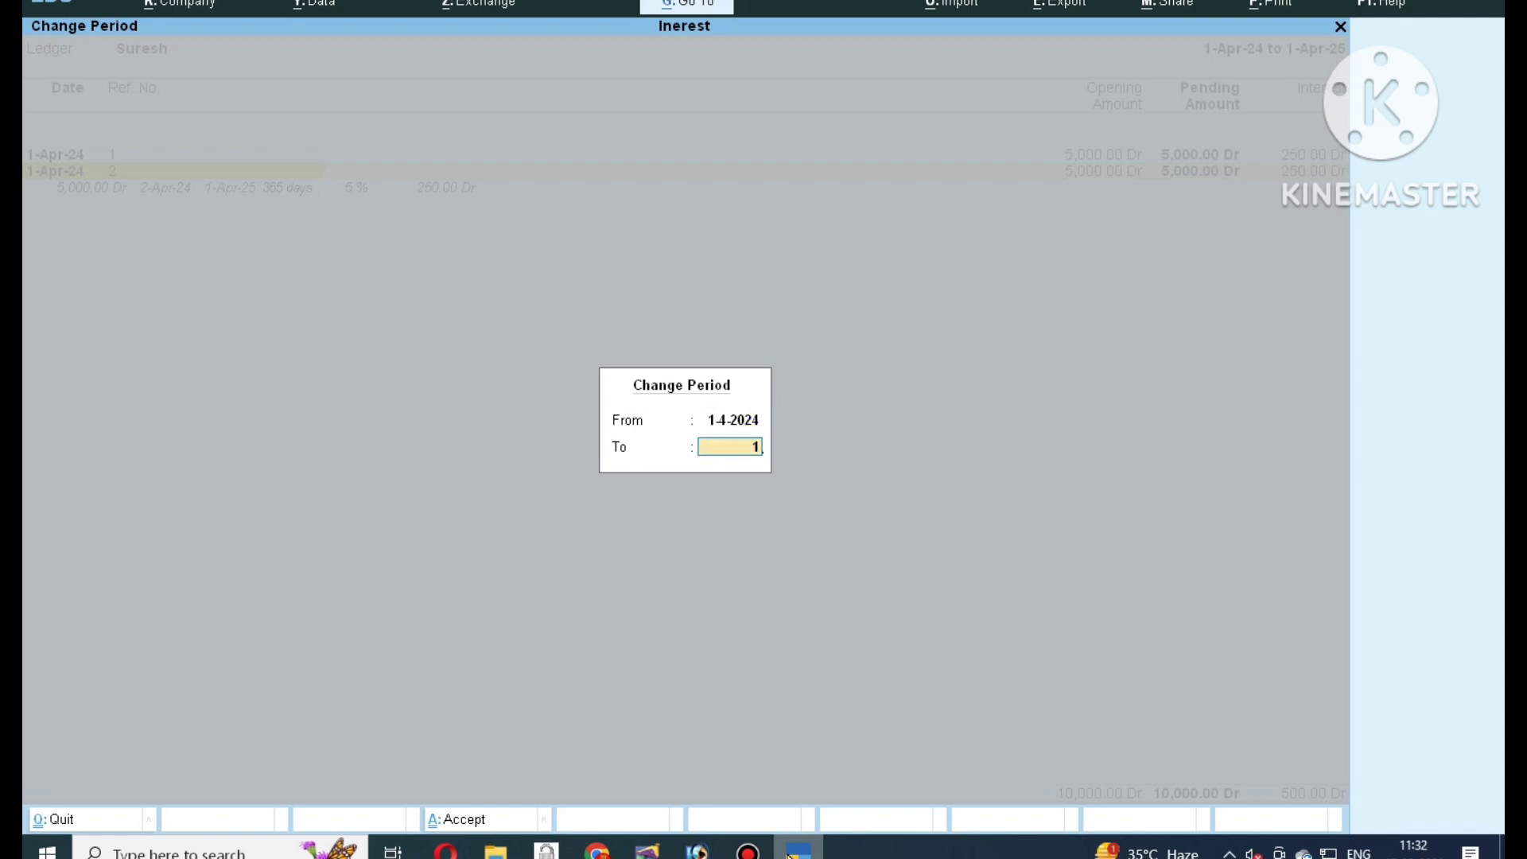
text(-4-2026)
key(Return)
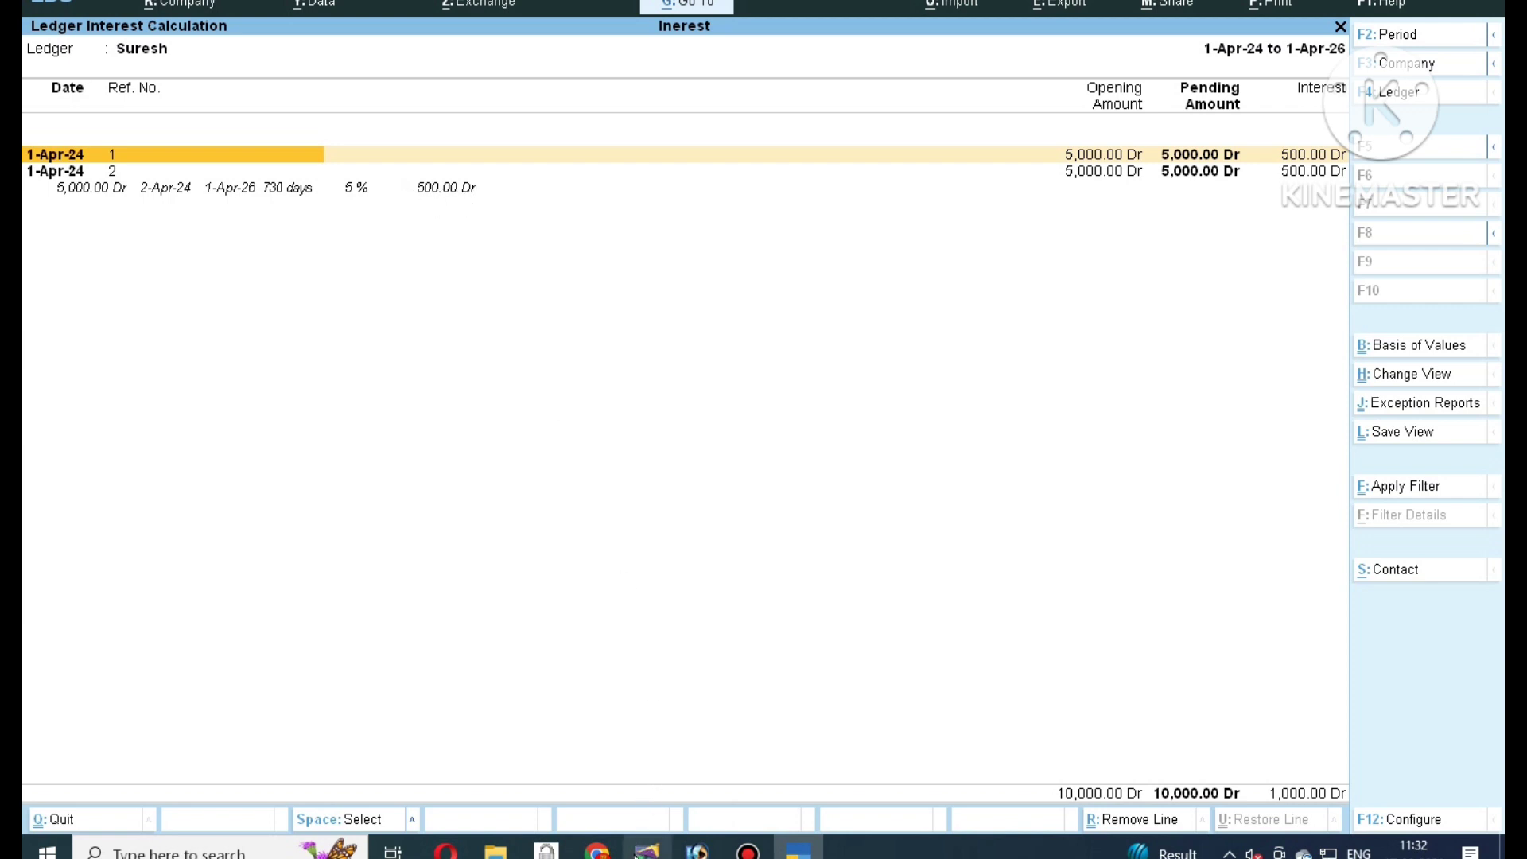
click(648, 849)
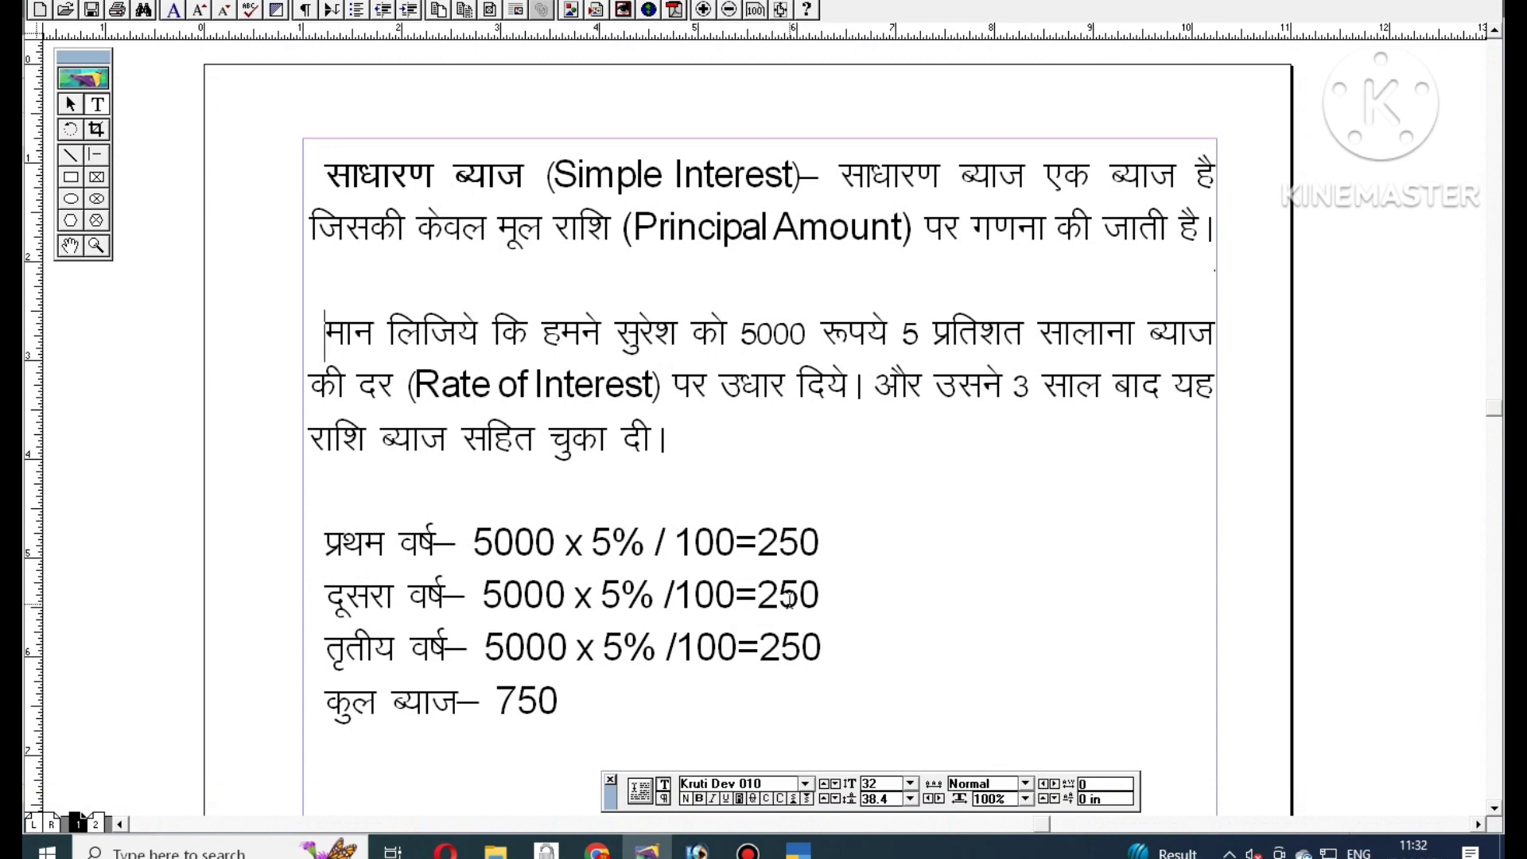
key(alt+Tab)
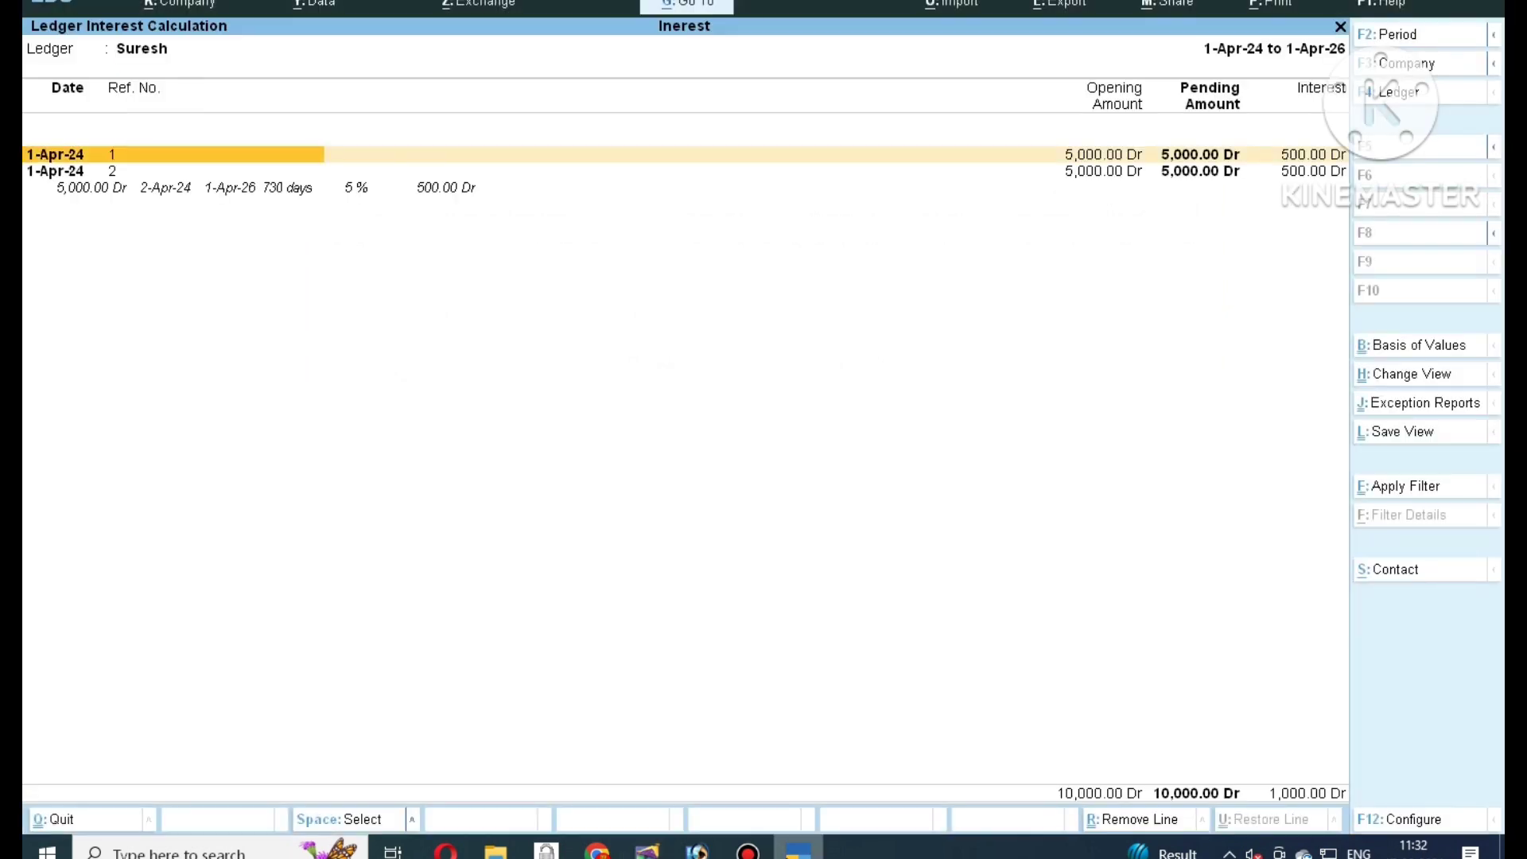
key(F2)
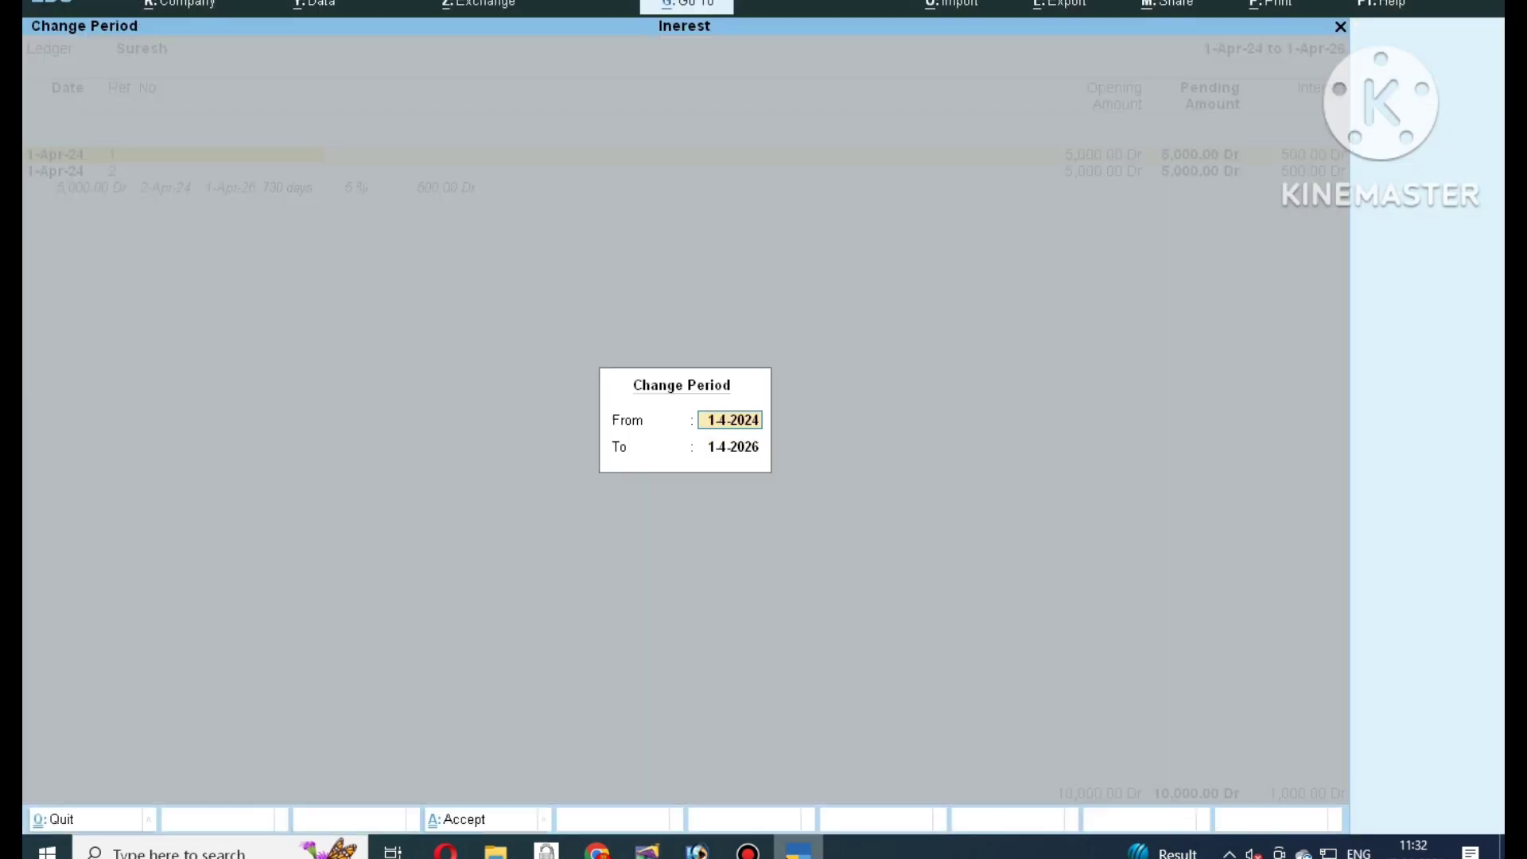
key(Return)
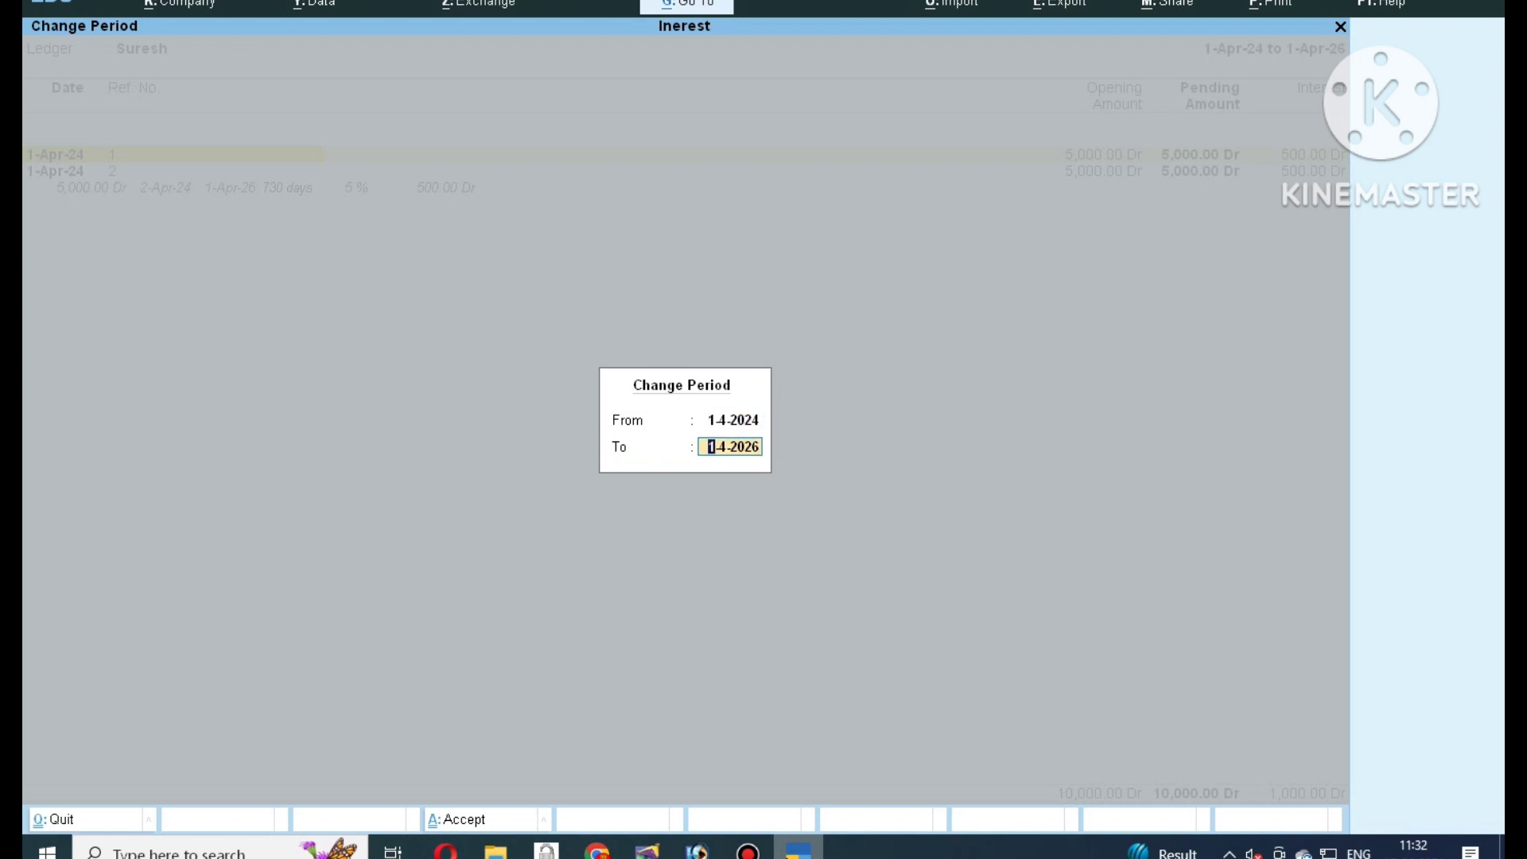
text(1-4-2027)
key(Return)
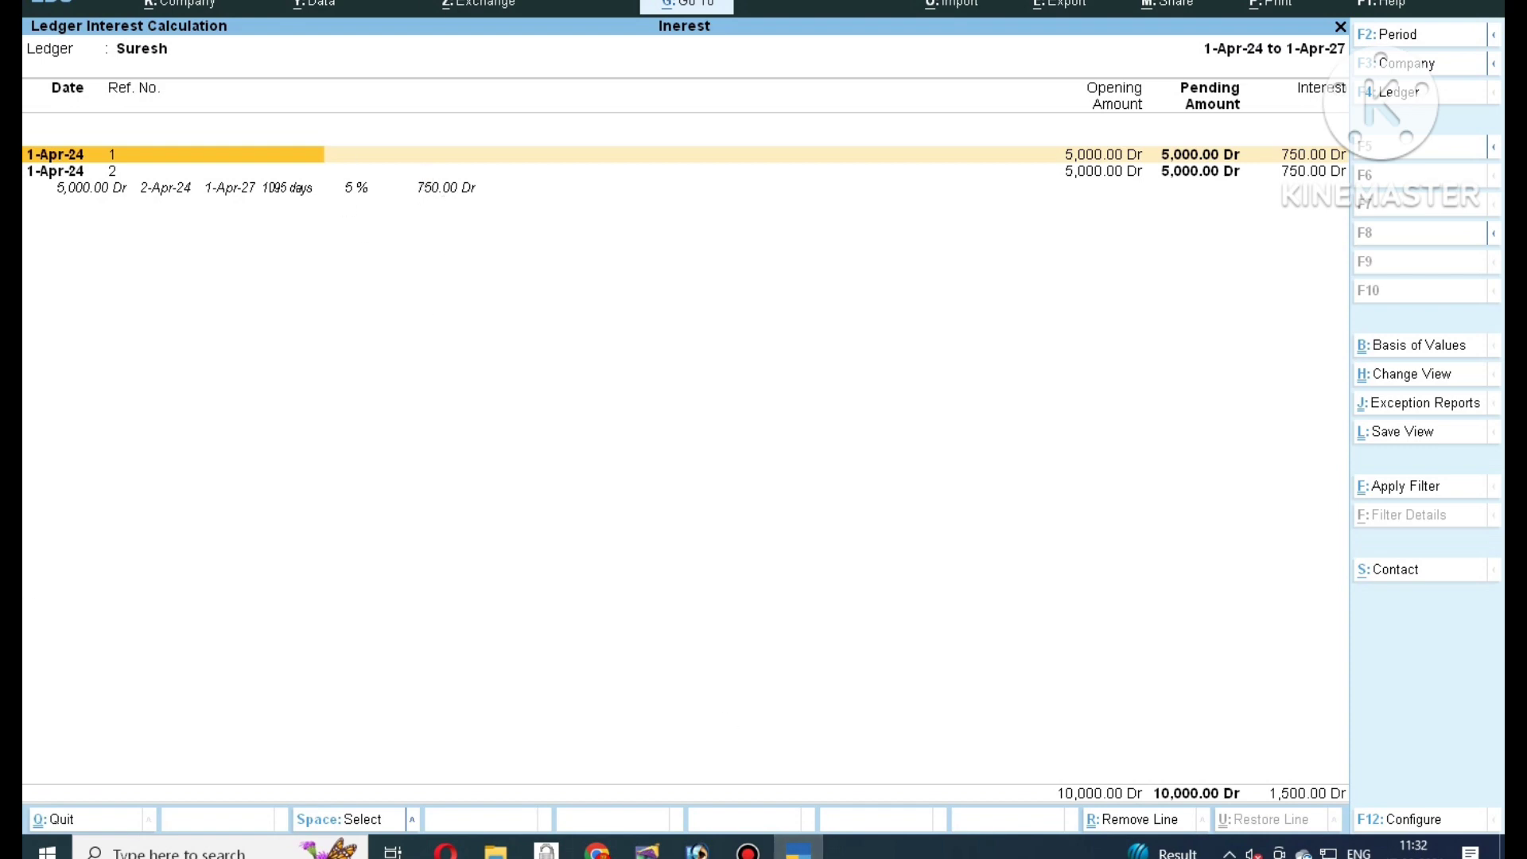
click(647, 849)
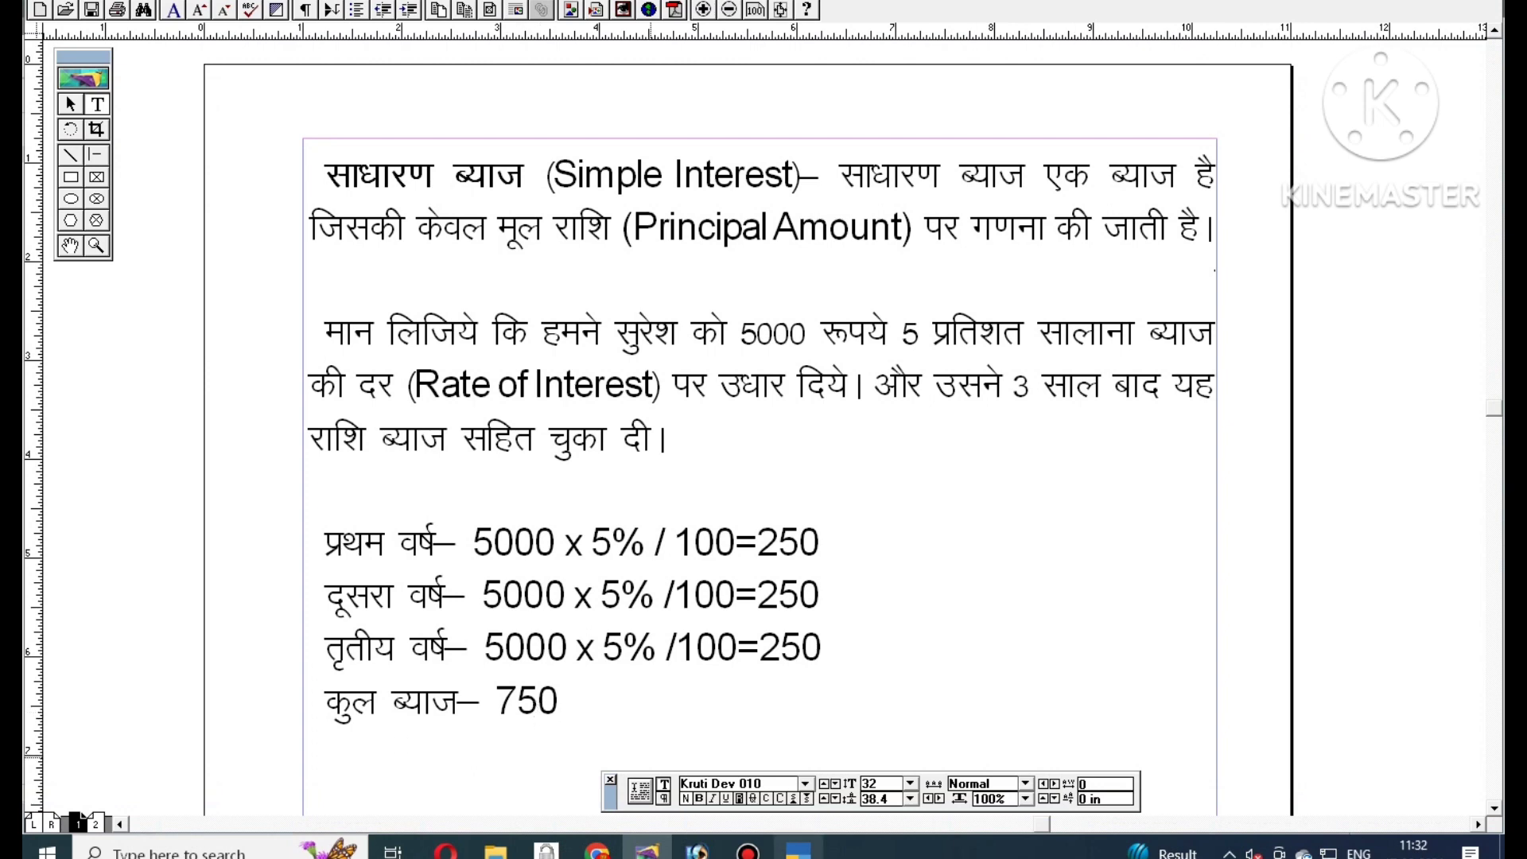
click(798, 850)
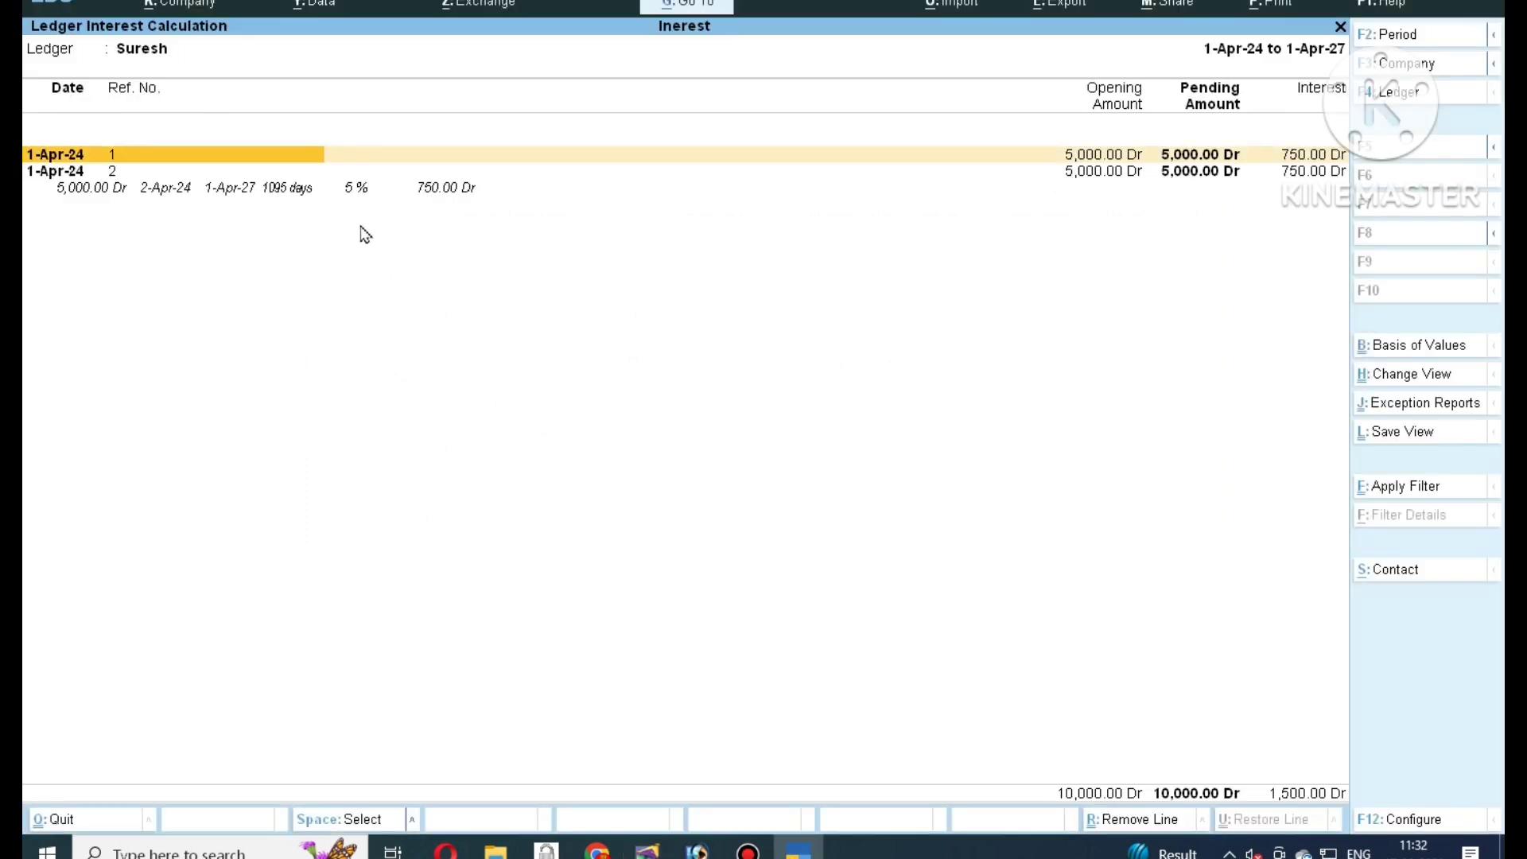